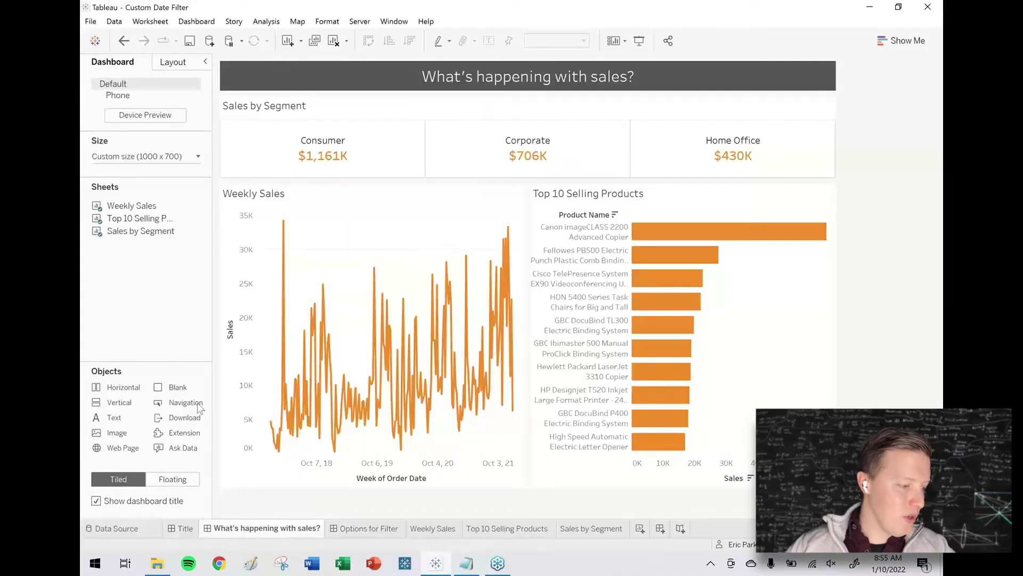
Step: Go from the What's happening with sales? dashboard to the Options for Filter sheet listing six date options
left_click(255, 529)
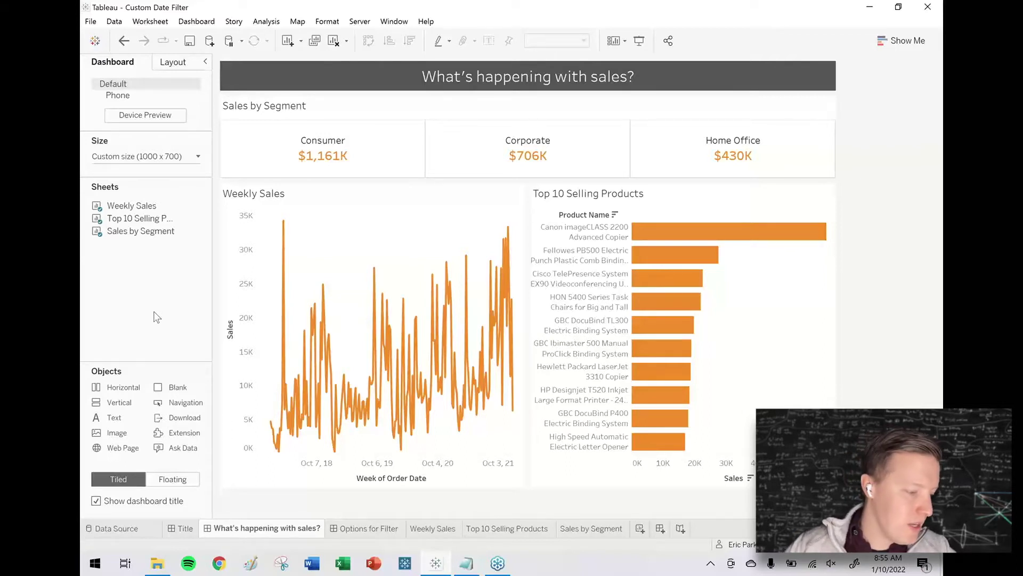
left_click(373, 528)
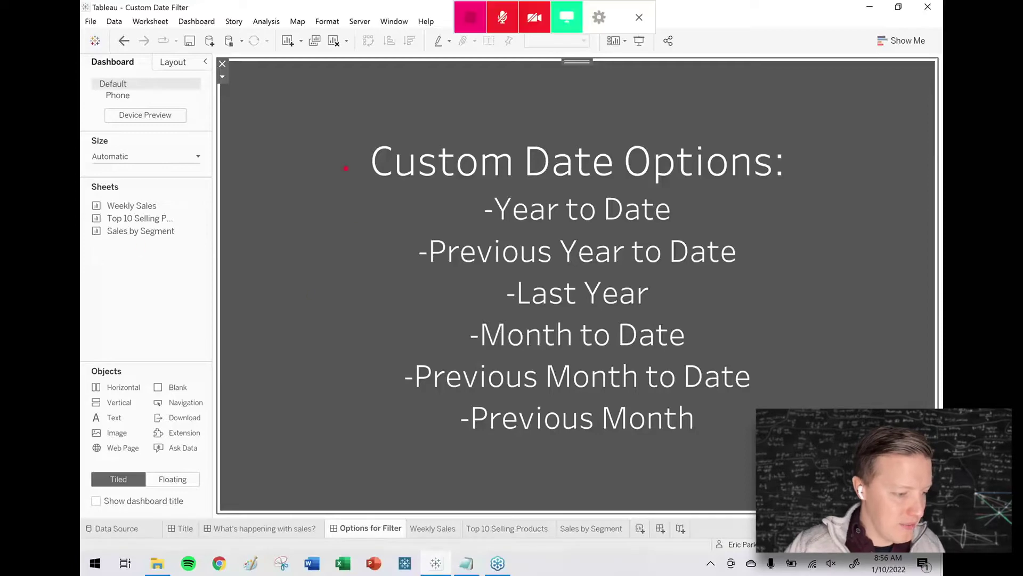
Step: Switch to the Weekly Sales worksheet, which shows the SUM(Sales) by week of Order Date line chart
left_click_drag(338, 173, 877, 450)
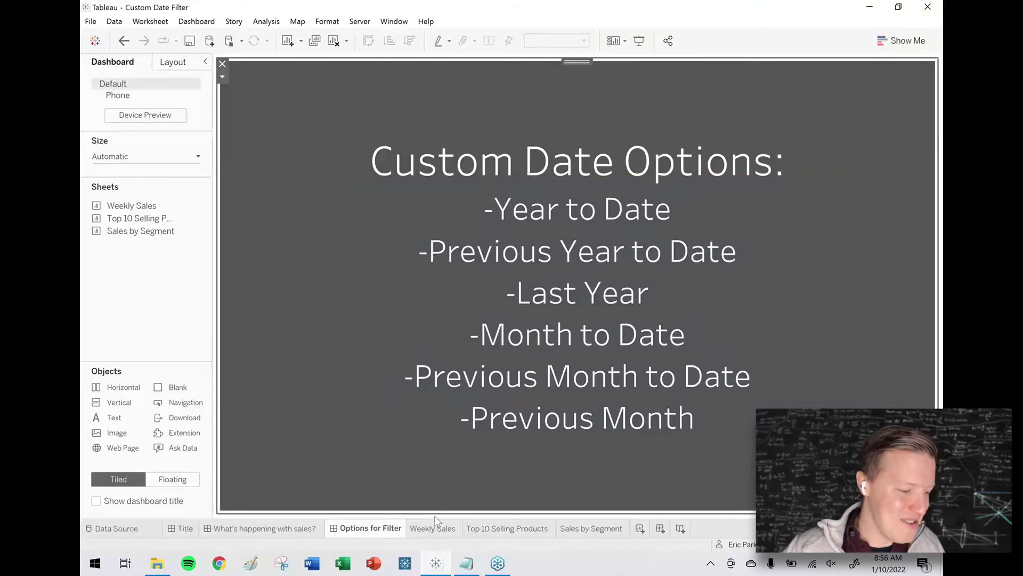
left_click(431, 529)
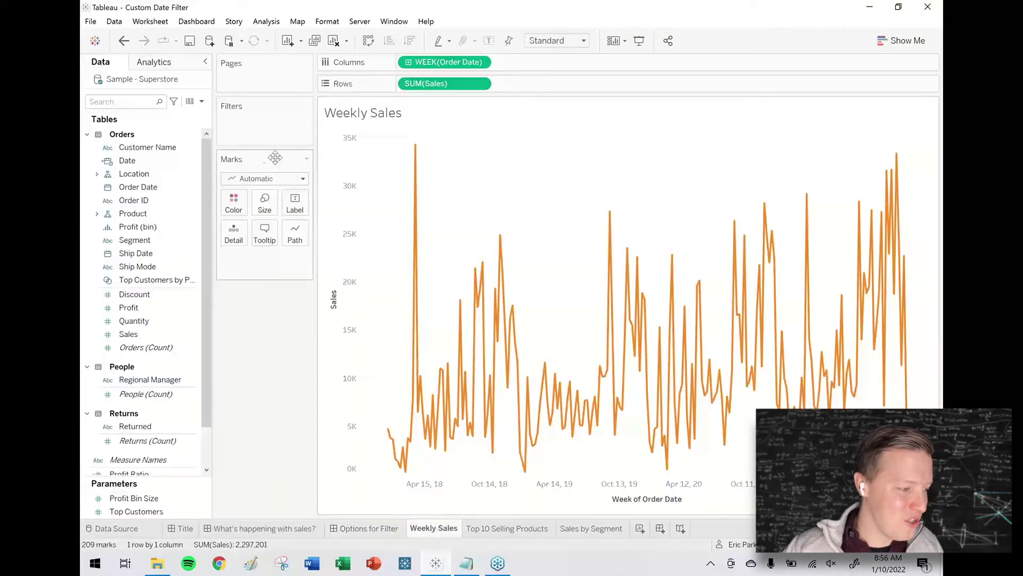
Step: Create a parameter named Date Filter with Integer data type and a List of allowed values
left_click(202, 102)
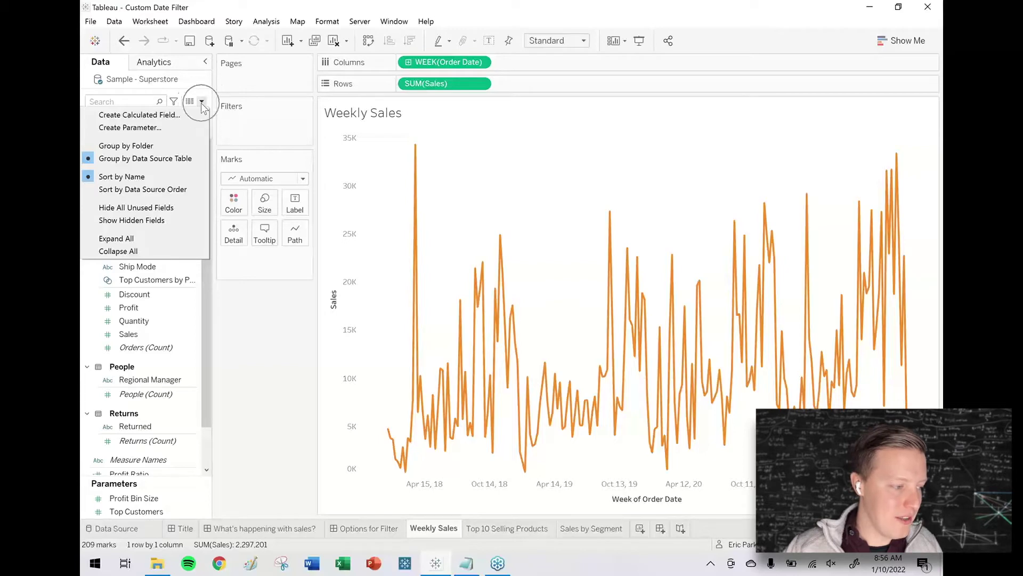
left_click(187, 128)
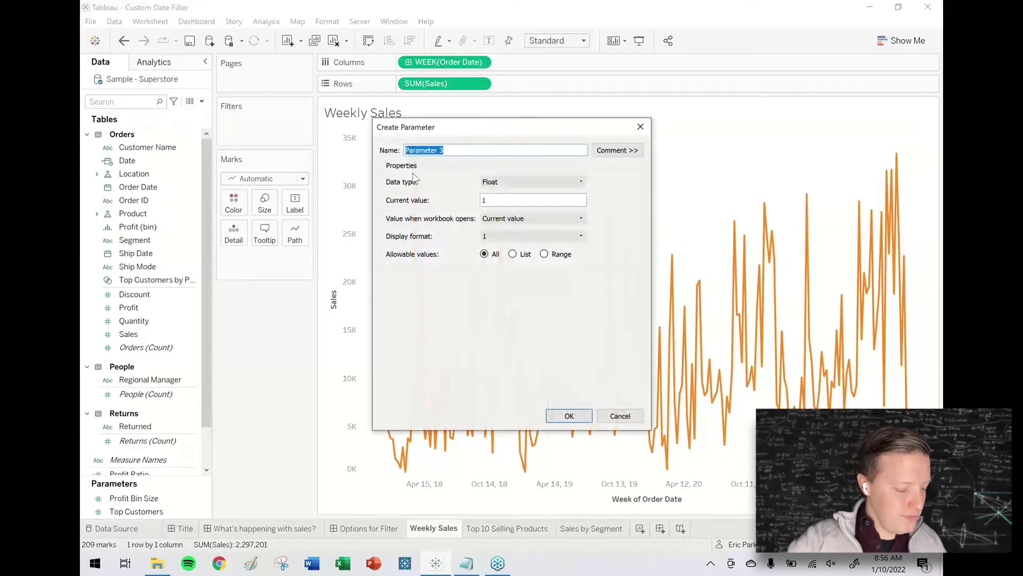
type("Date Filter")
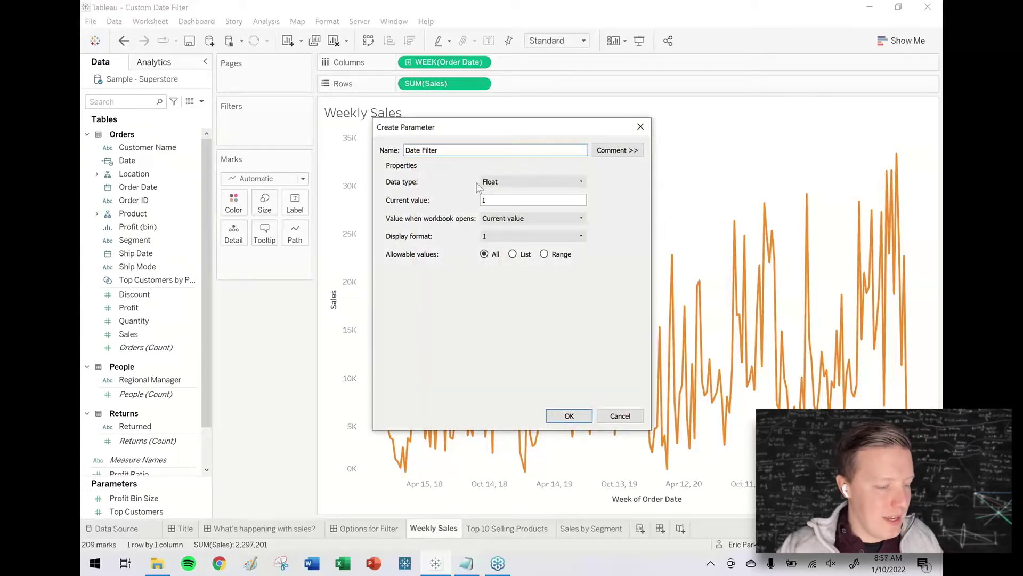
left_click(507, 182)
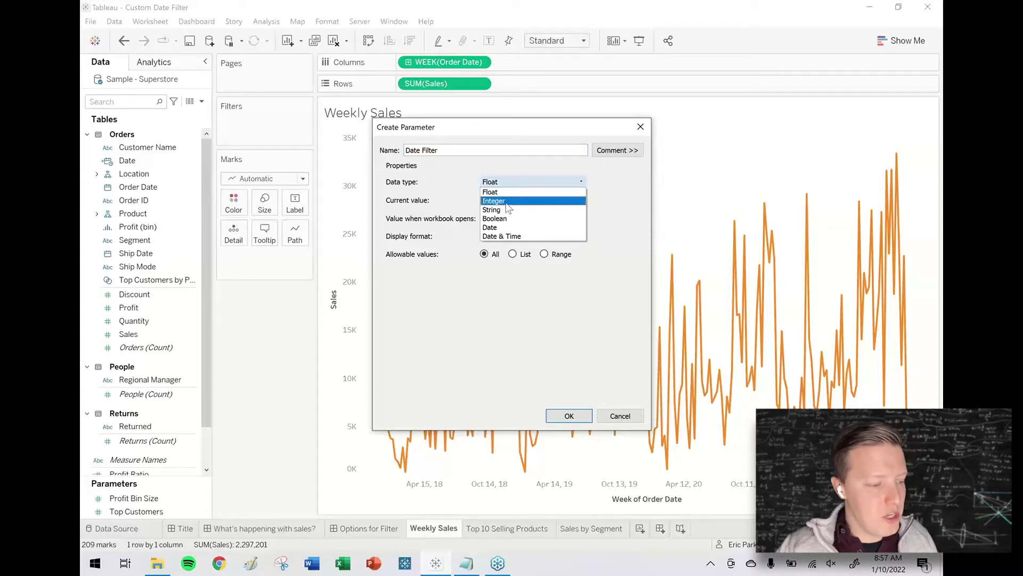
left_click(506, 203)
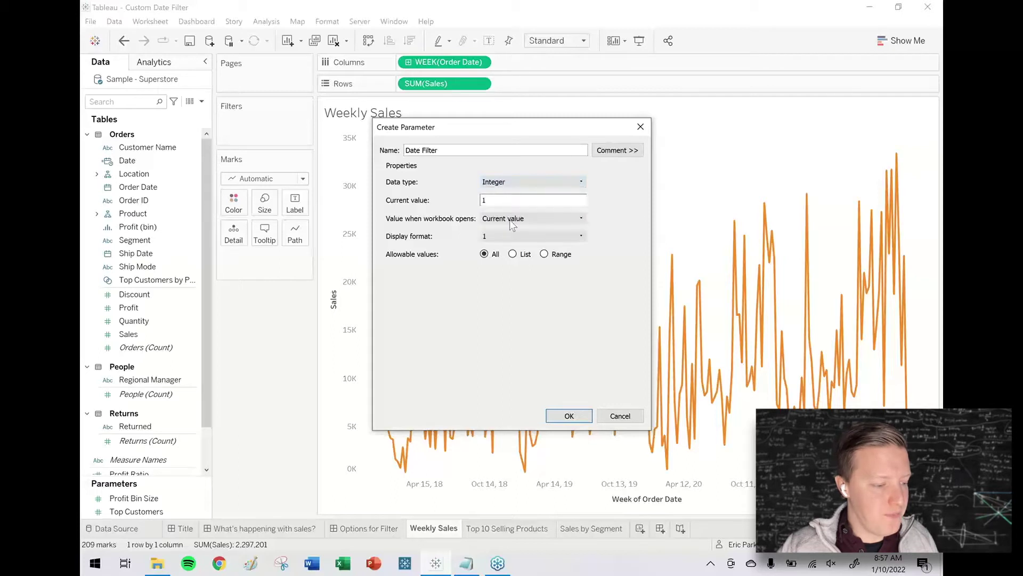
left_click(513, 254)
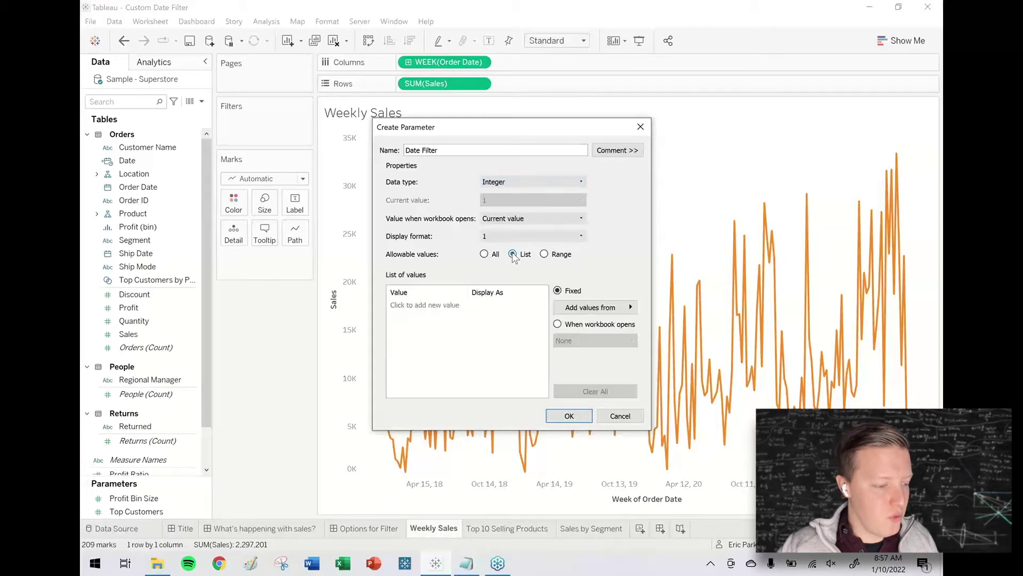
Step: Add the list values 1, 2, 3, 4, 5 and 6 to the parameter
left_click(419, 307)
type("1")
key("Return")
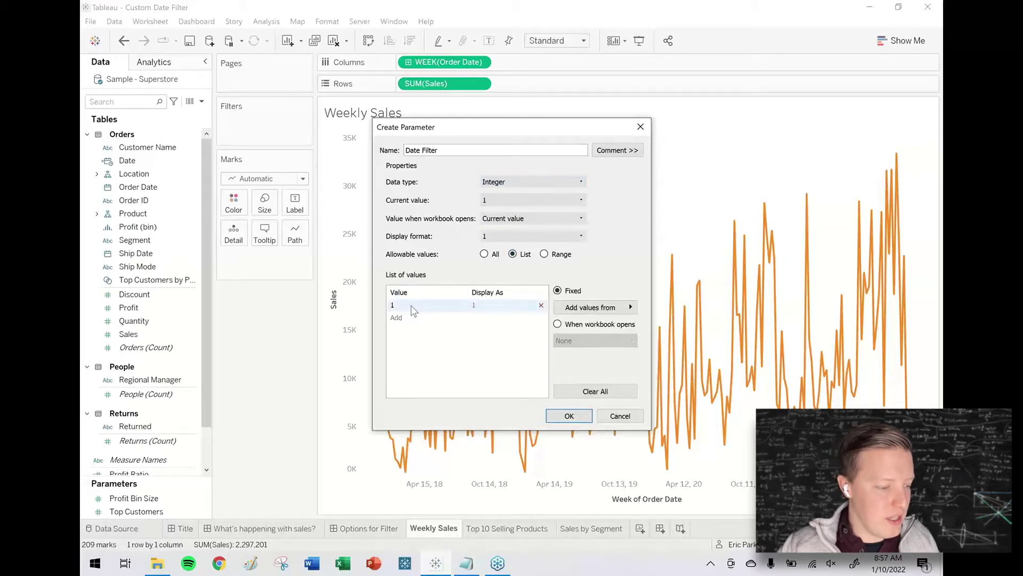
left_click(403, 318)
type("2")
key("Return")
left_click(404, 331)
type("3")
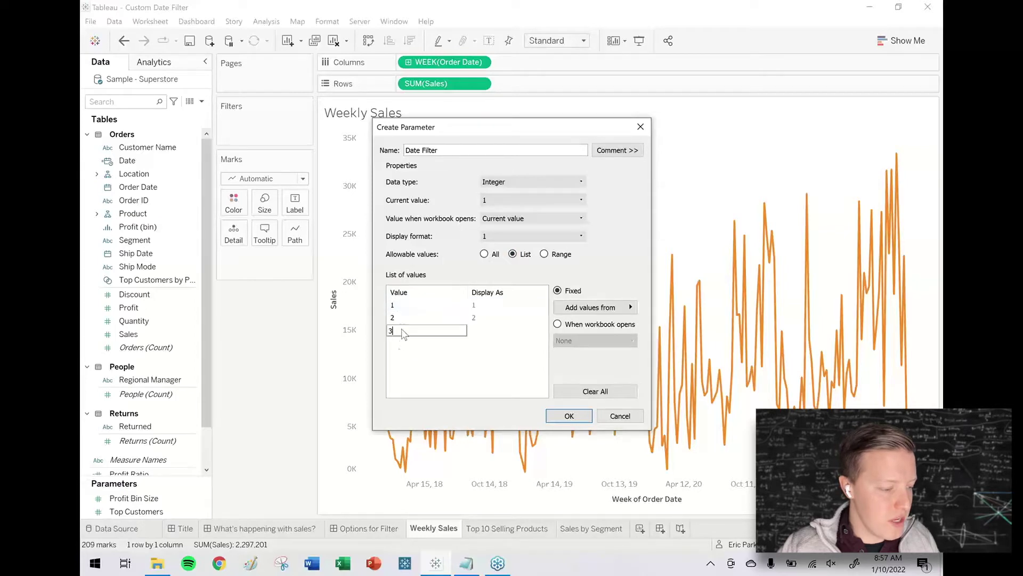
key("Return")
left_click(401, 342)
type("4")
key("Return")
left_click(402, 355)
type("5")
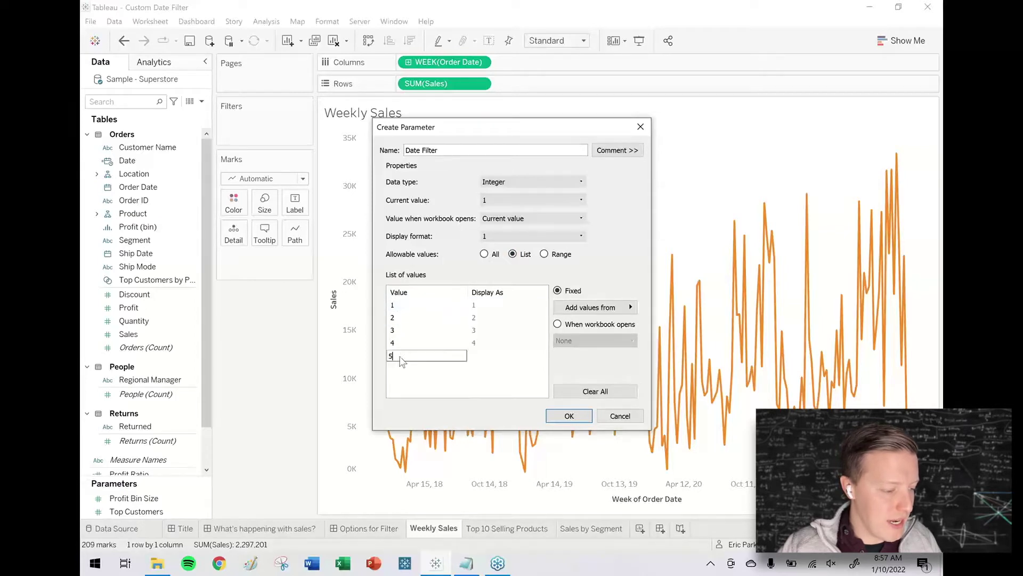
key("Return")
left_click(403, 368)
type("6")
key("Return")
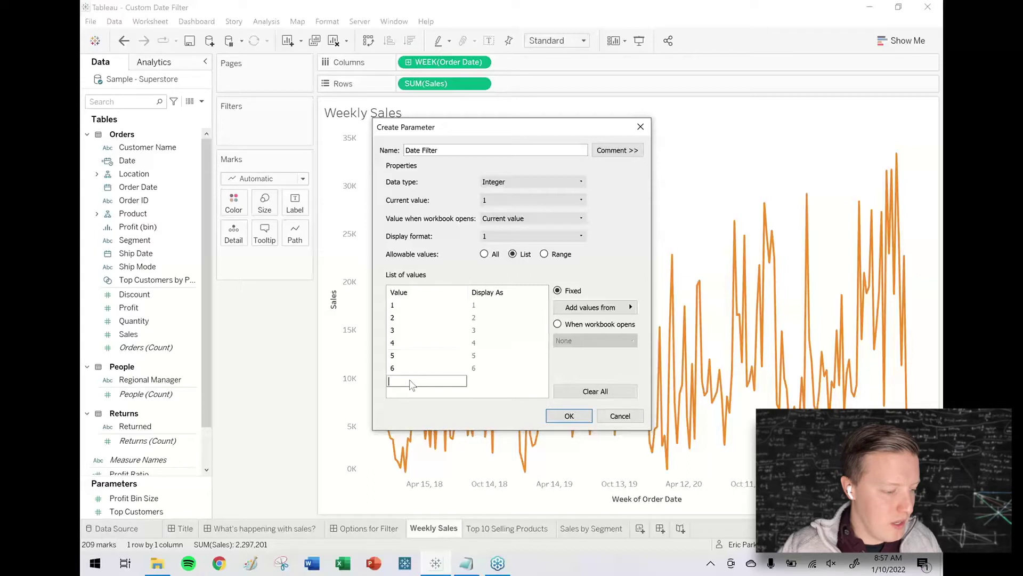
left_click(488, 308)
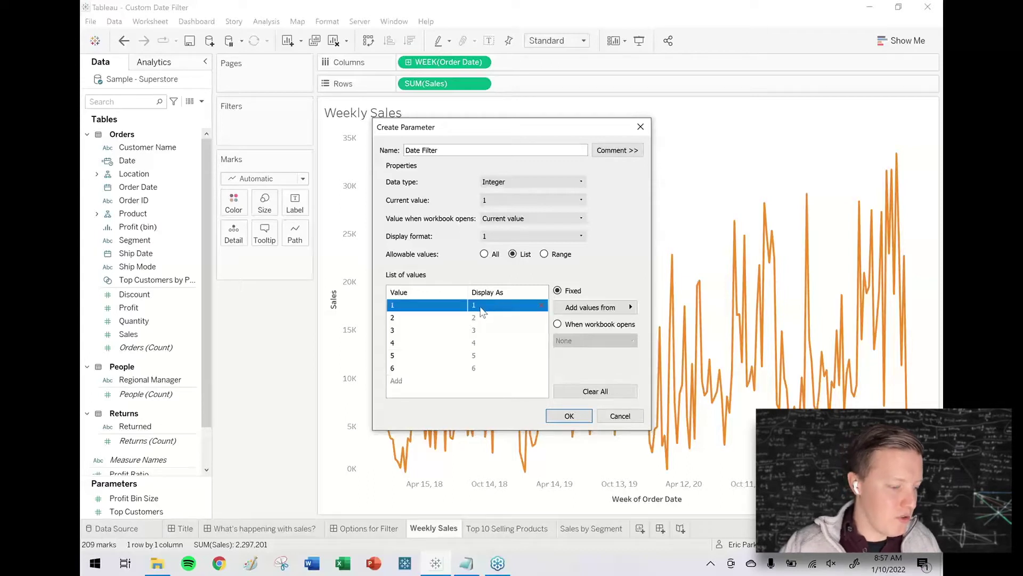
Step: Label values 1–3 as Year to Date, Previous Year to Date and Previous Year
left_click(482, 308)
type("Year")
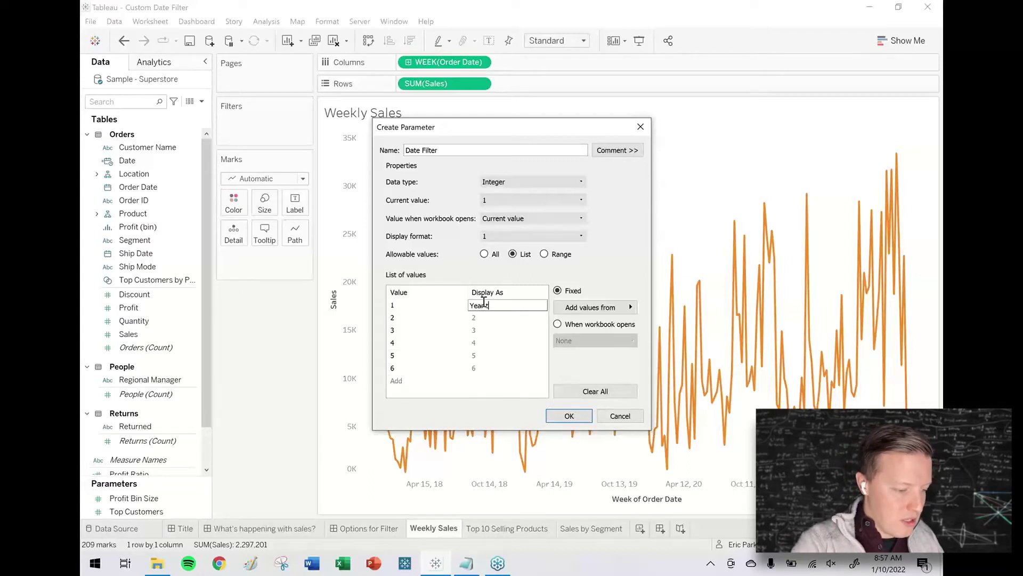
type(" to Date")
key("Return")
left_click(481, 318)
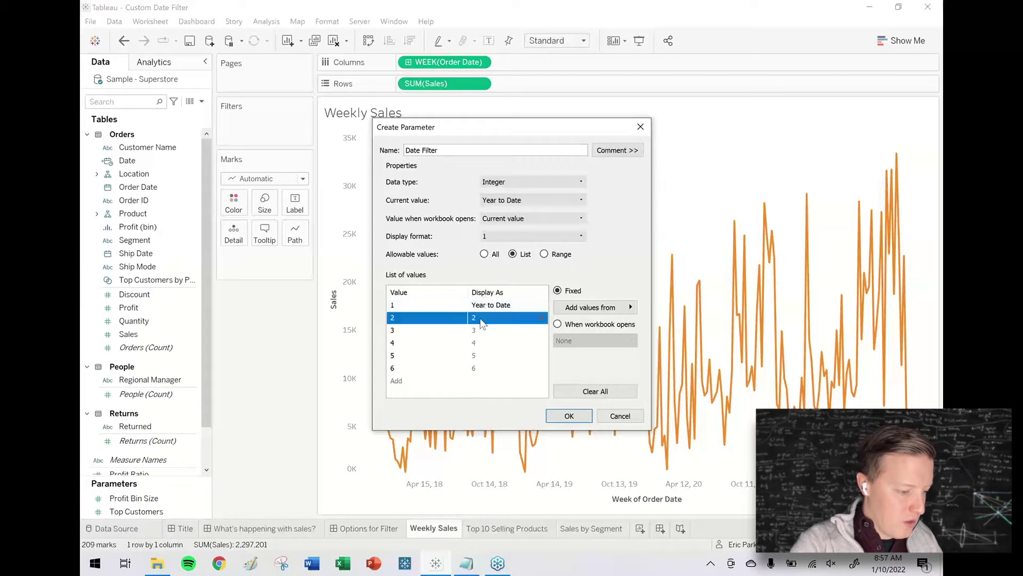
left_click(482, 318)
type("Previous Year ")
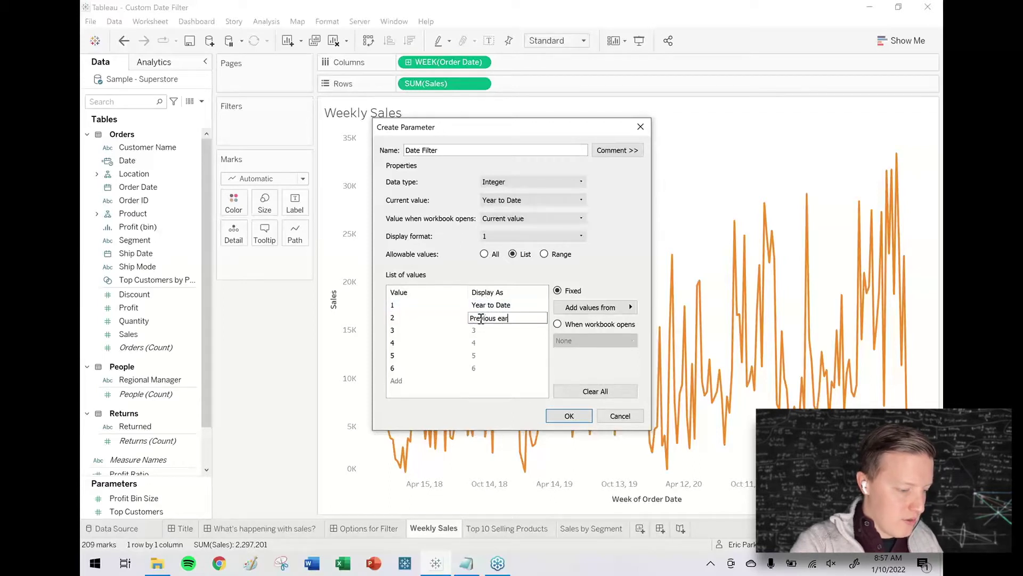
type("to Date")
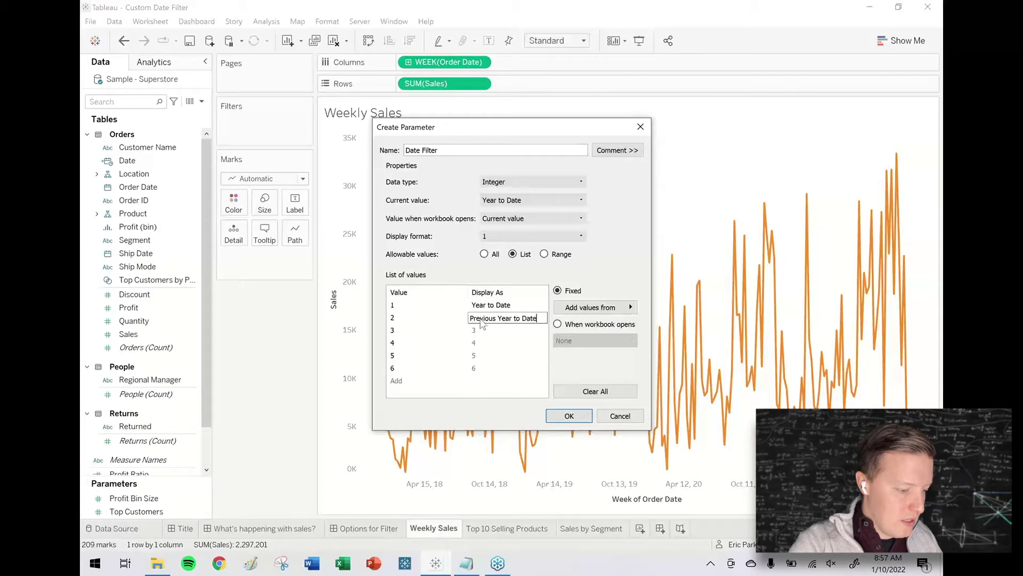
key("Return")
left_click(482, 332)
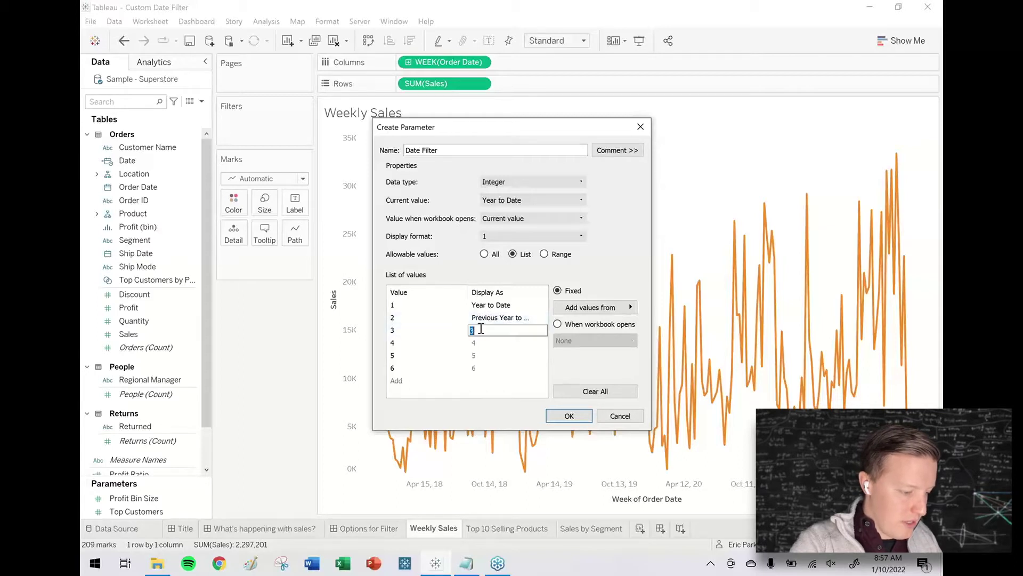
type("Previous T")
type("wo")
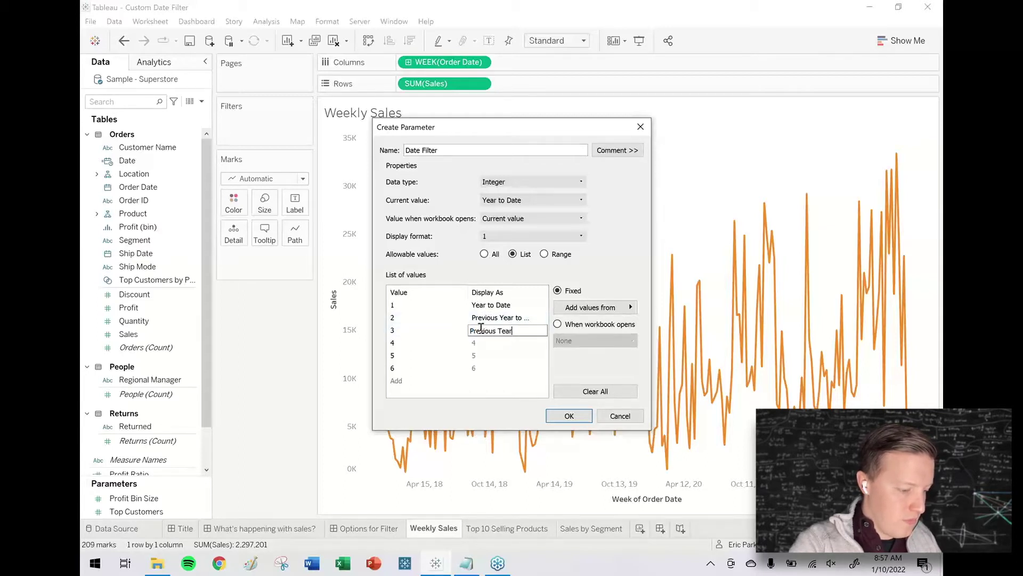
key("BackSpace")
key("BackSpace")
key("BackSpace")
type("Year")
key("Return")
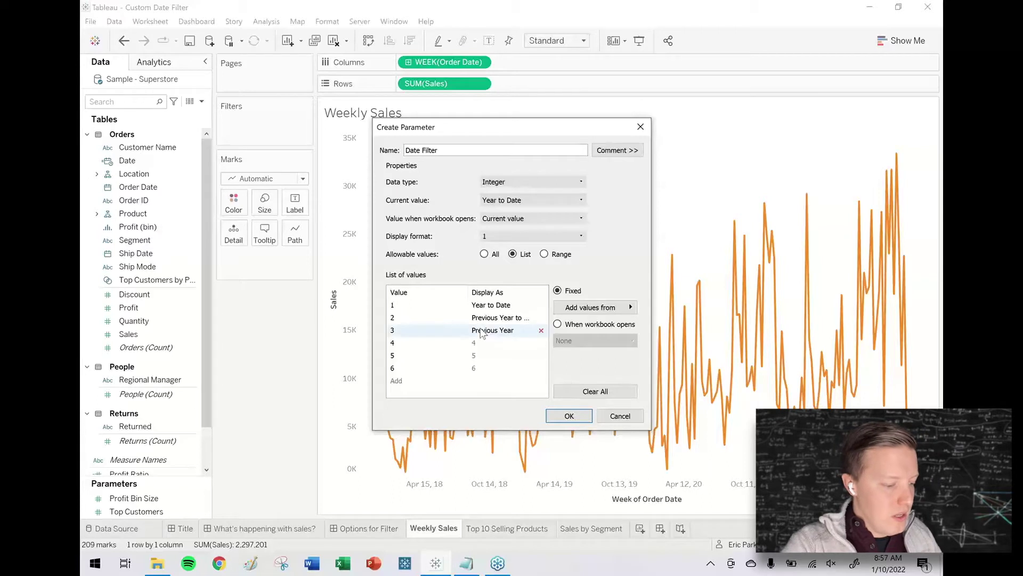
Step: Label values 4–6 as Month to Date, Previous Month to Date and Previous Month, then confirm the parameter
left_click(477, 344)
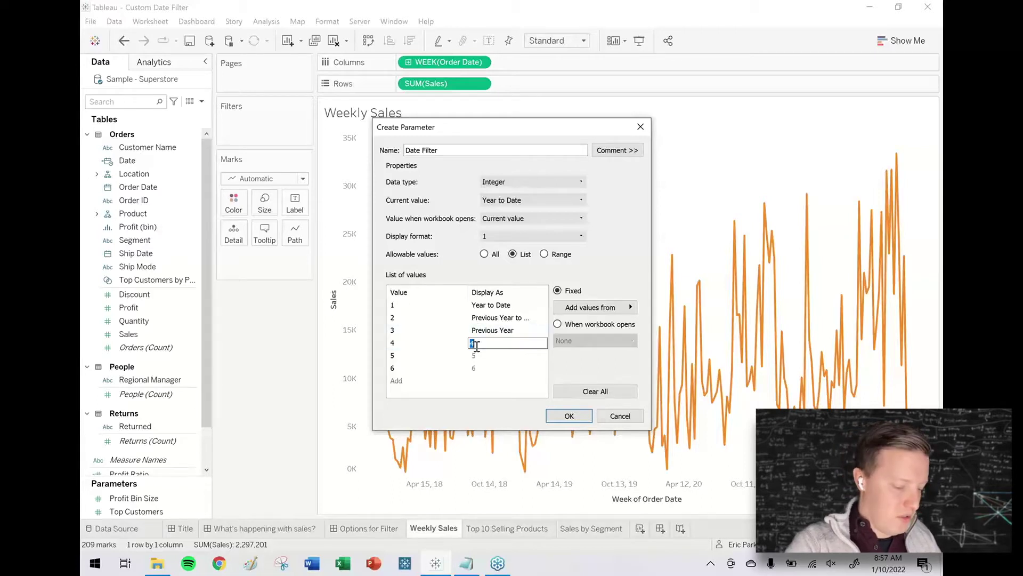
type("Month to Date")
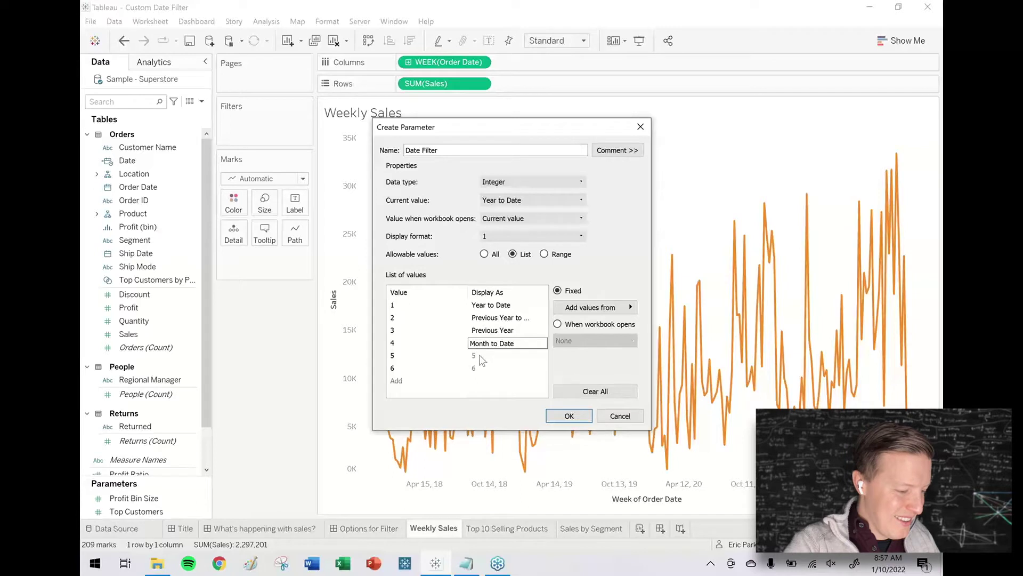
key("Return")
left_click(480, 356)
type("Prev")
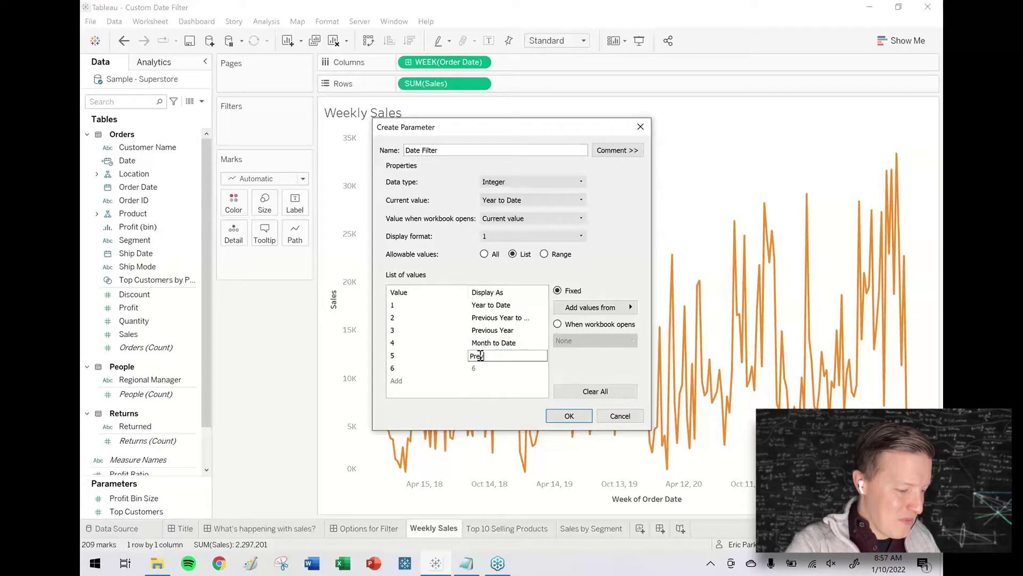
type("ious Month to Date")
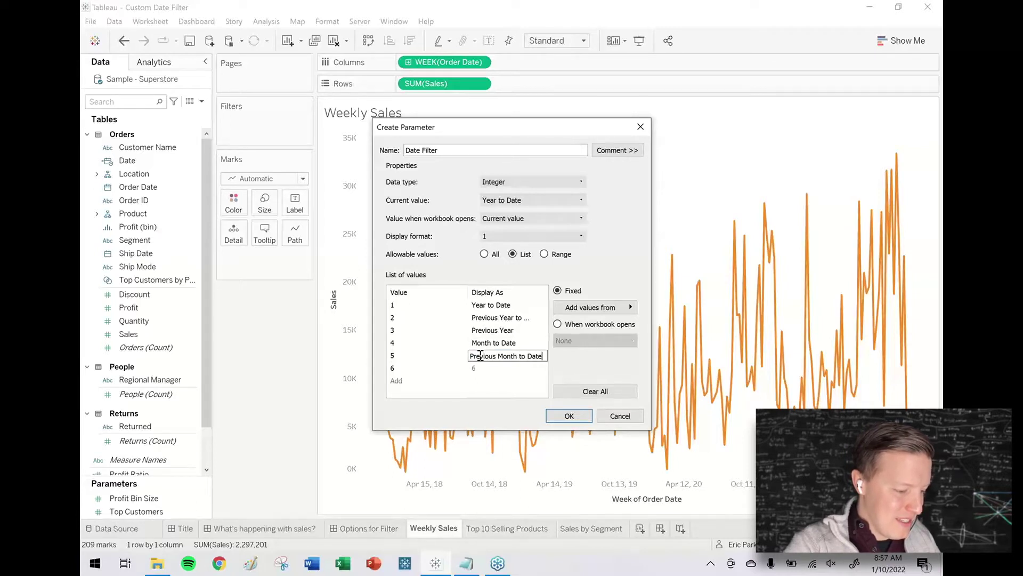
key("Return")
left_click(481, 366)
type("Pr")
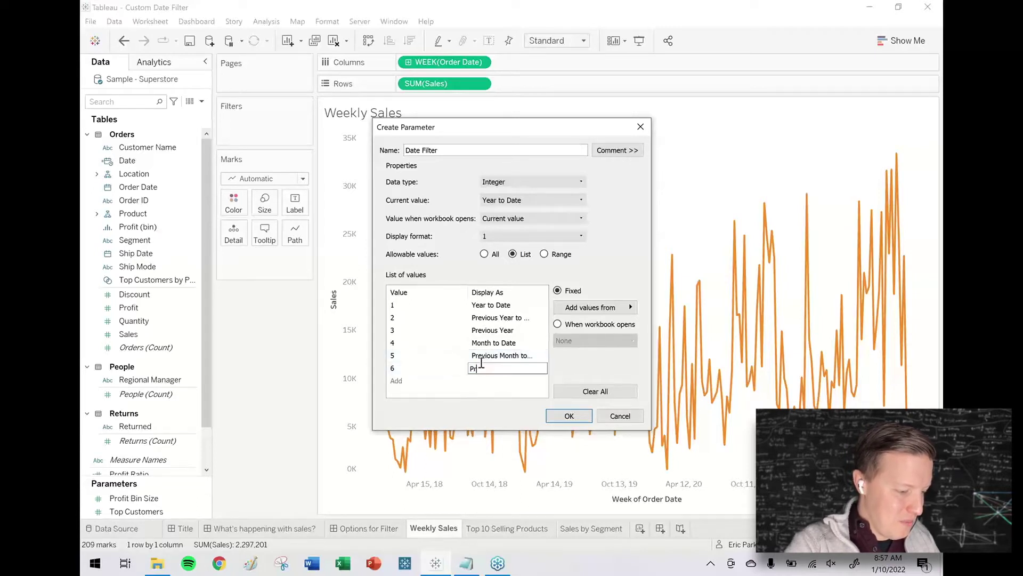
type("evious Month")
key("Return")
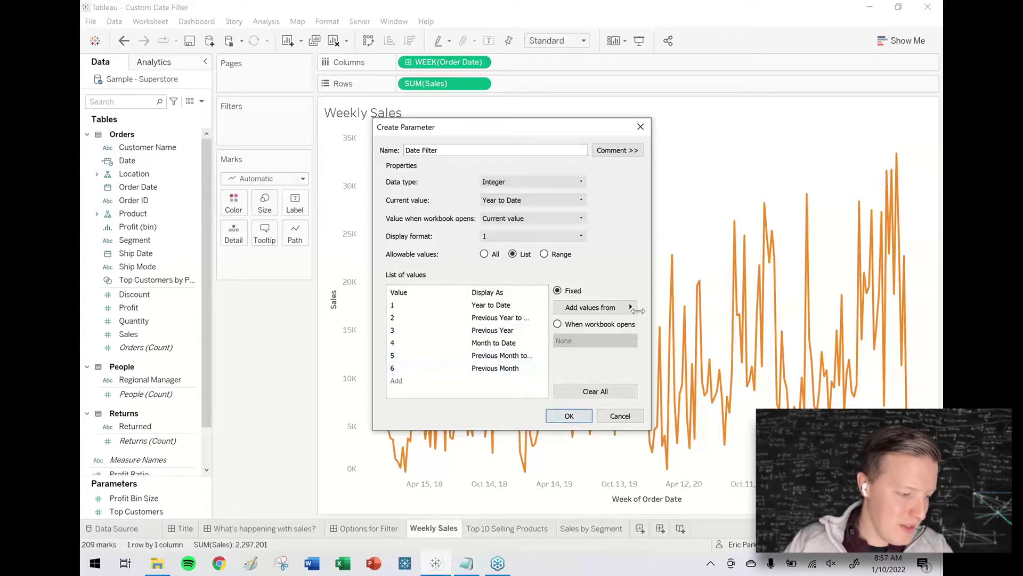
left_click_drag(652, 313, 763, 314)
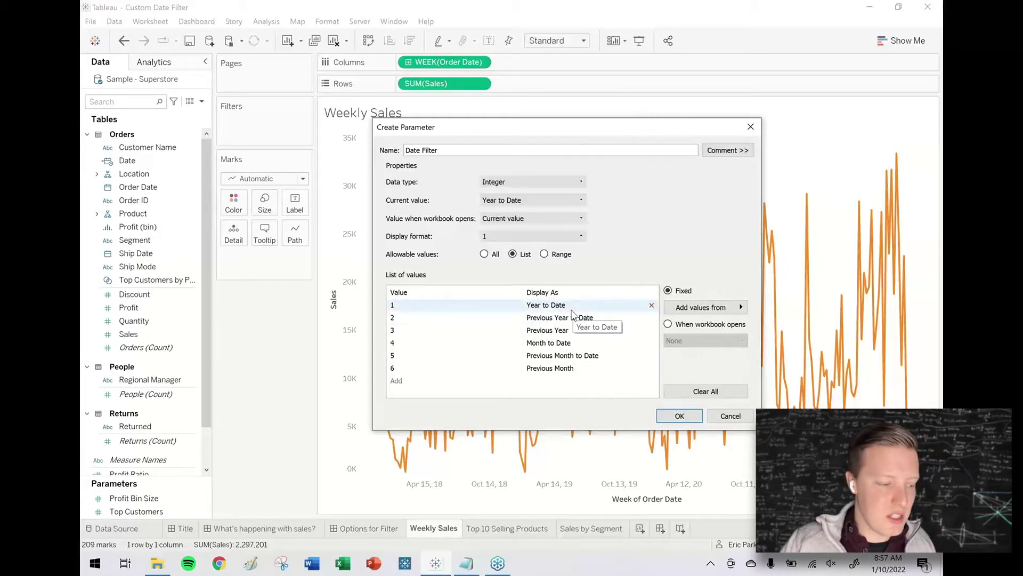
left_click(687, 417)
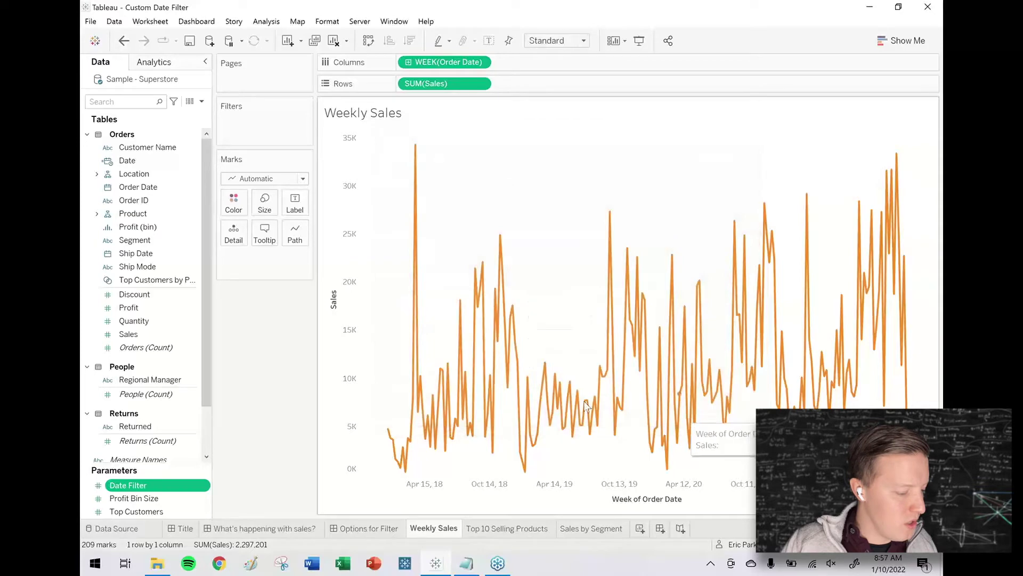
Step: Show the Date Filter parameter control on the Weekly Sales sheet
right_click(205, 491)
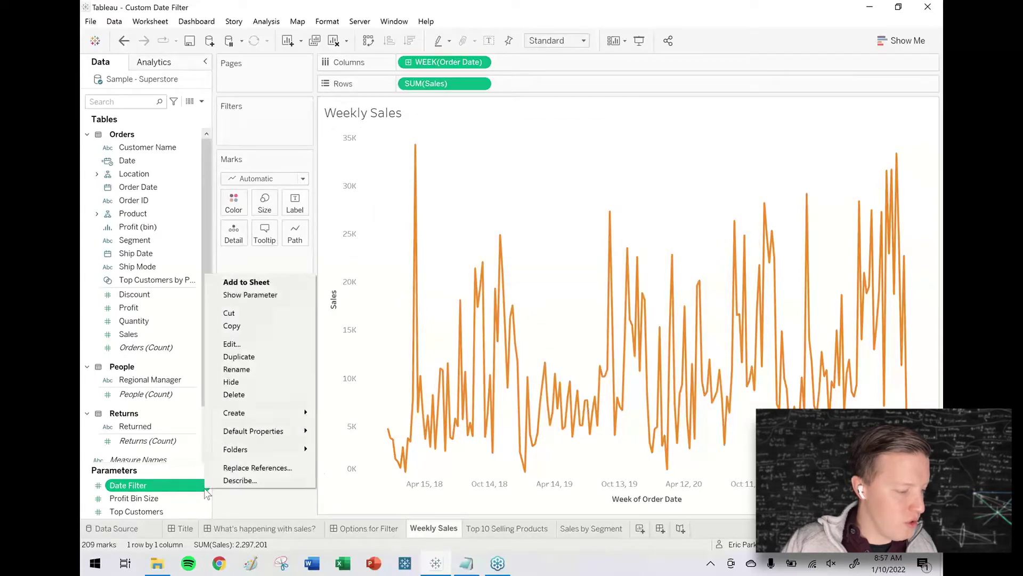
left_click(269, 296)
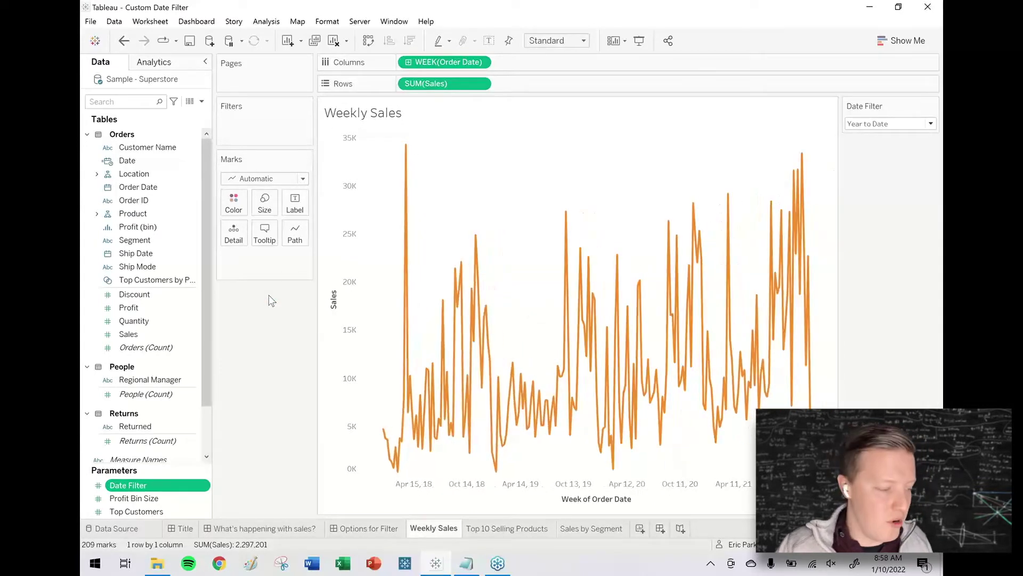
left_click(148, 487)
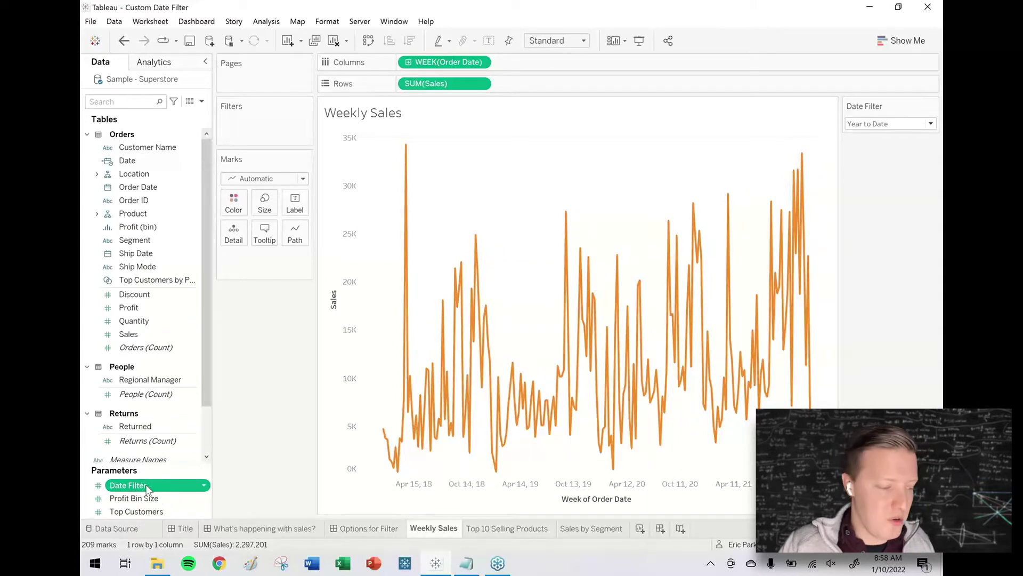
left_click(205, 486)
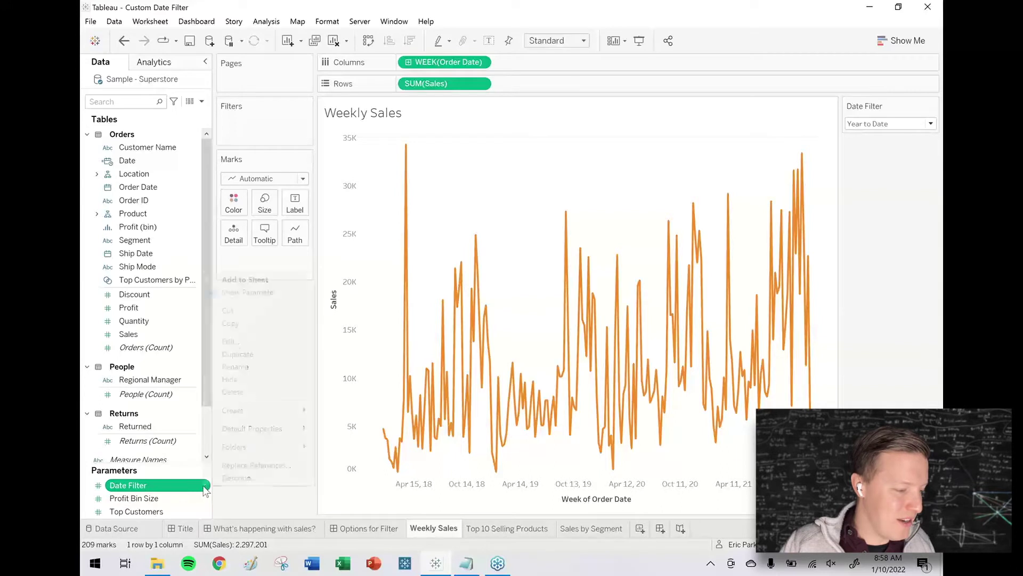
Step: Try Previous Year to Date in the Date Filter dropdown, then set it back to Year to Date
left_click(878, 125)
left_click(880, 143)
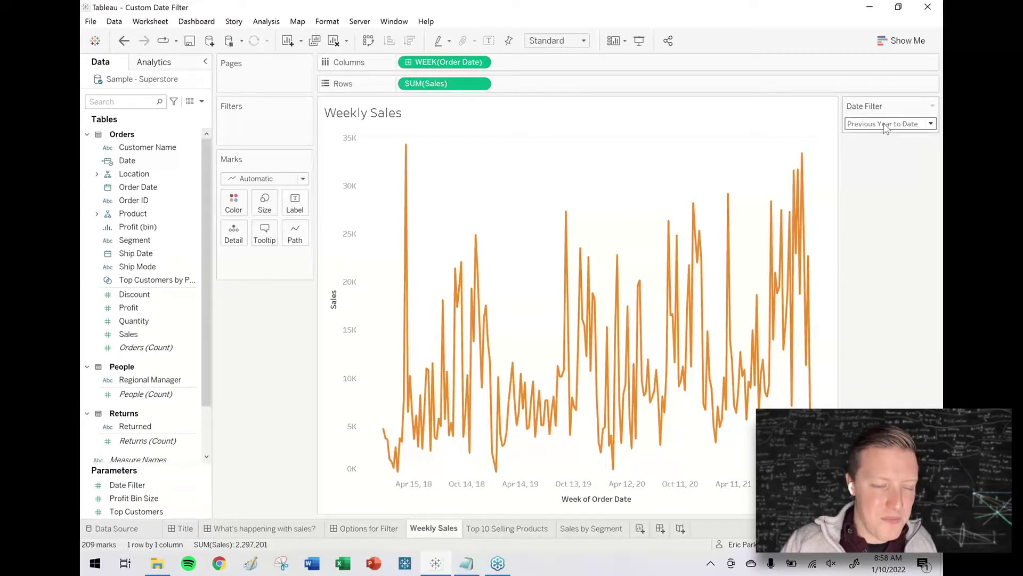
left_click(883, 125)
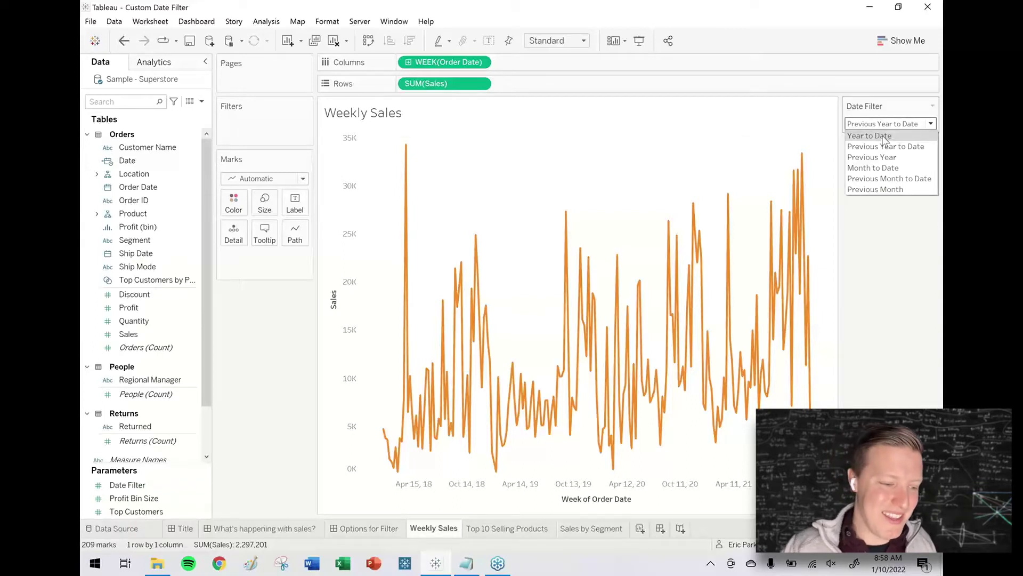
left_click(875, 147)
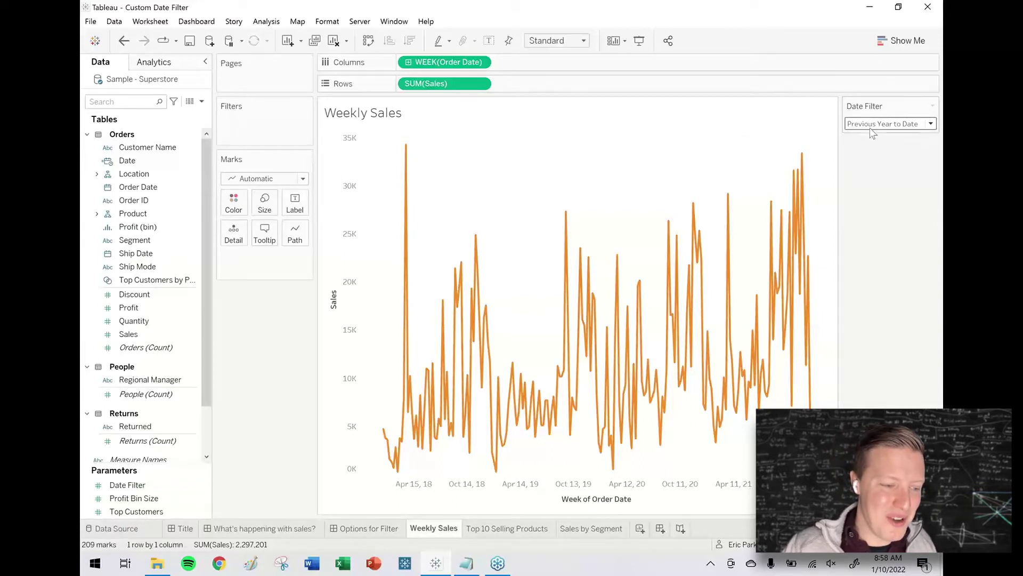
left_click(871, 128)
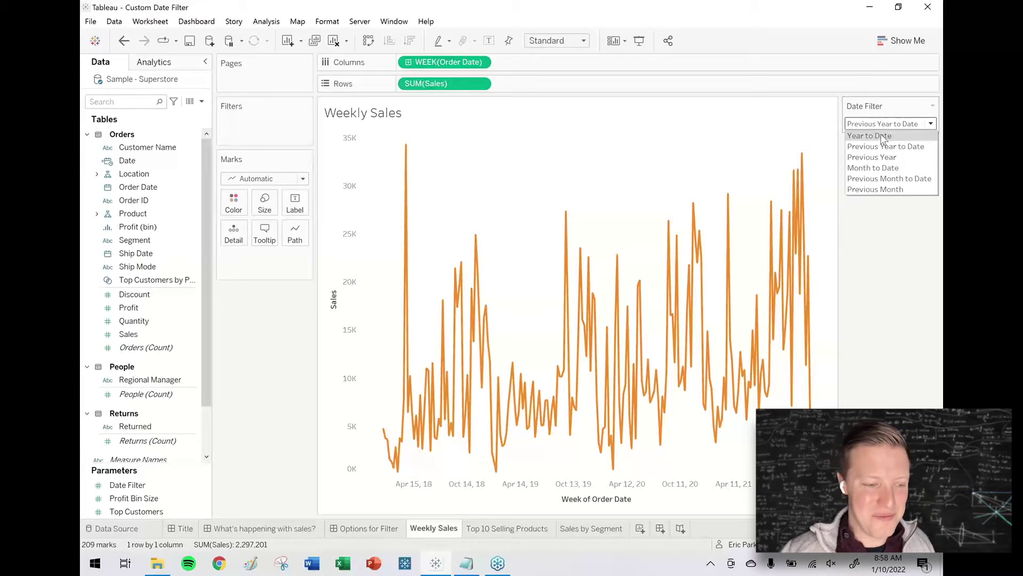
left_click(887, 136)
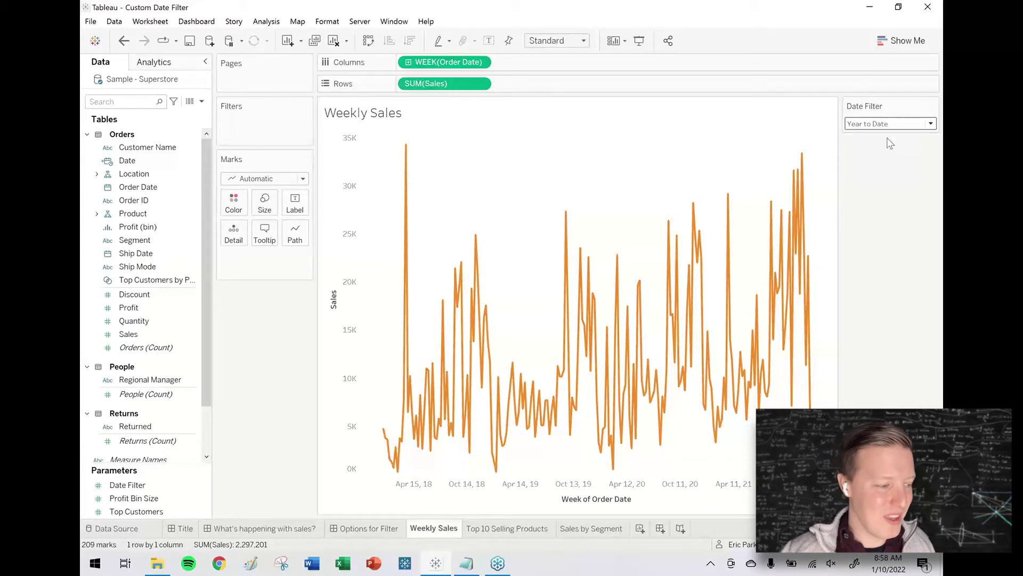
left_click(202, 101)
Step: Create a calculated field named Parameter Date Filter
left_click(176, 115)
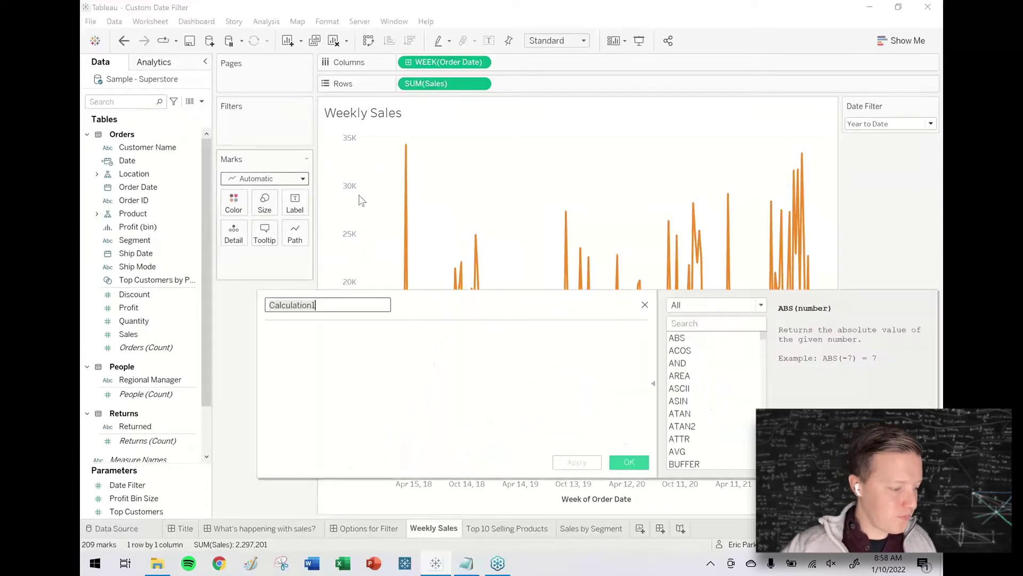
type("Date")
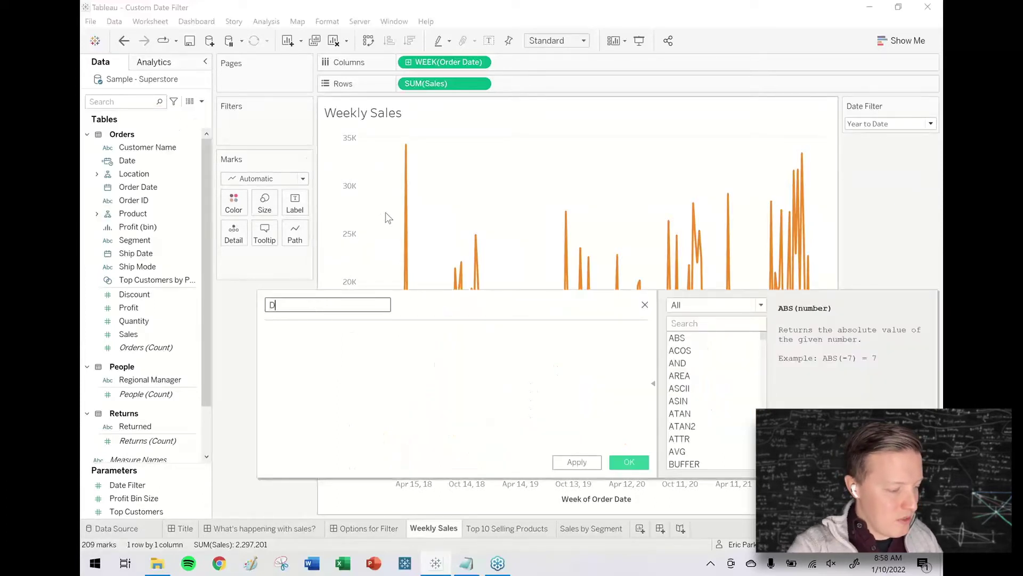
key("BackSpace")
key("BackSpace")
key("BackSpace")
key("BackSpace")
type("P")
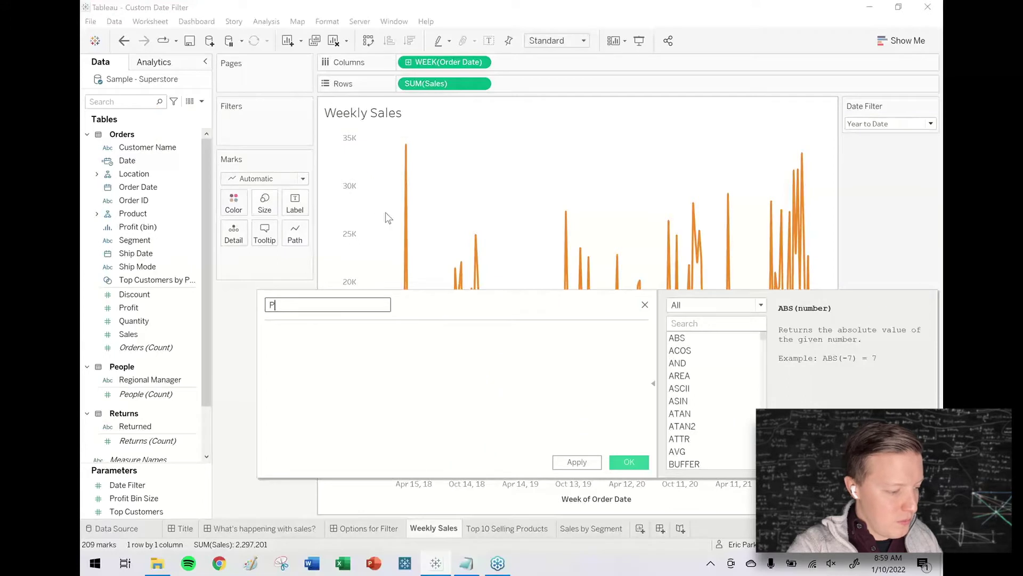
type("arame")
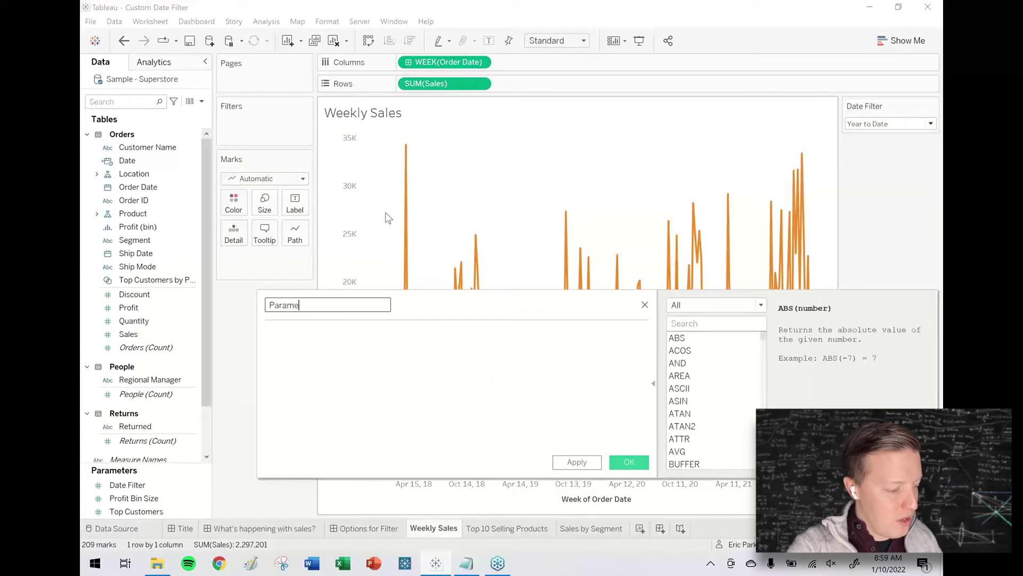
type("ter Date Filter")
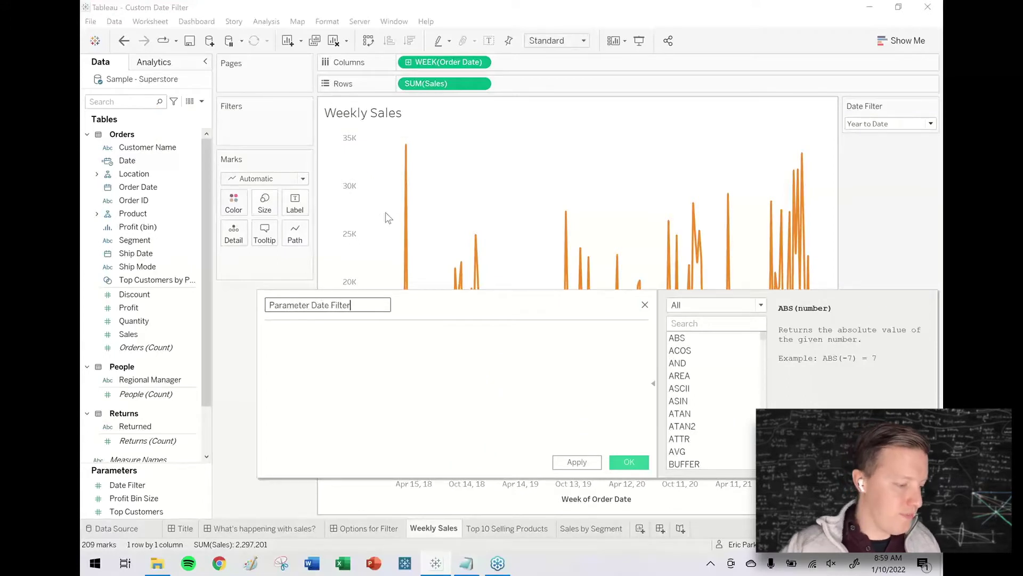
Step: Begin the formula with CASE [Date Filter] and enlarge the calculation editor
left_click(481, 380)
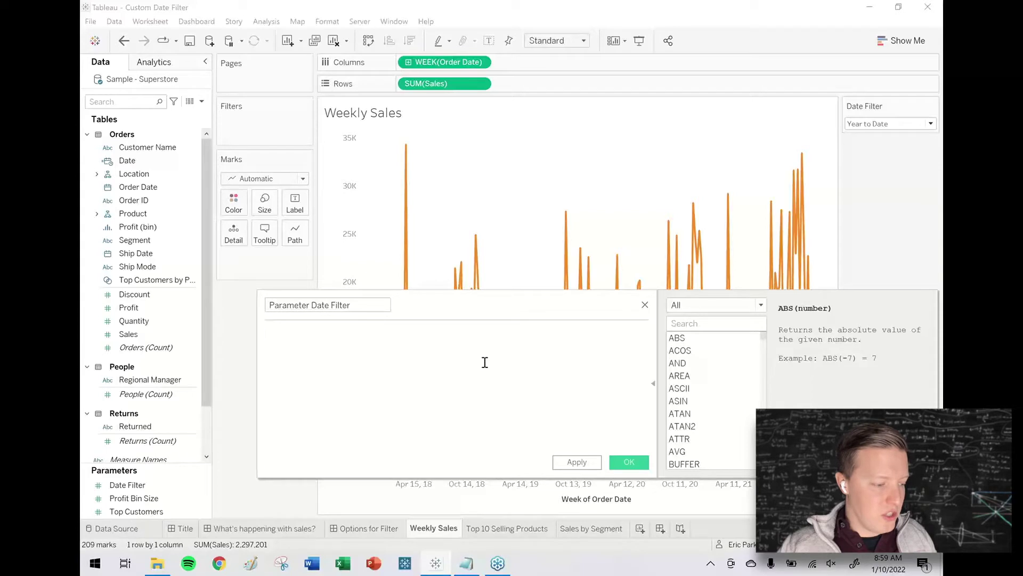
type("CASE")
left_click(147, 487)
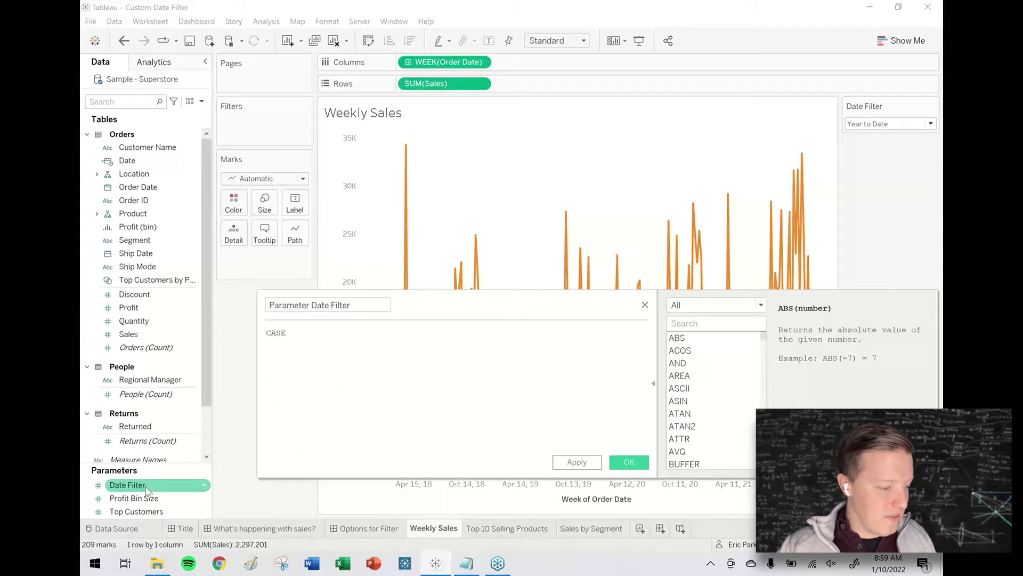
left_click_drag(147, 486, 432, 431)
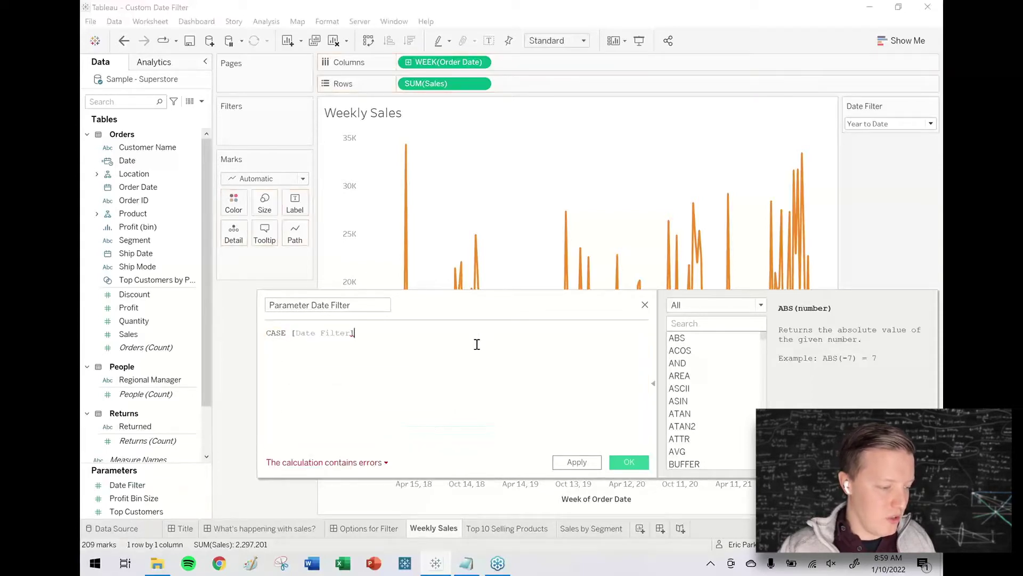
left_click(652, 382)
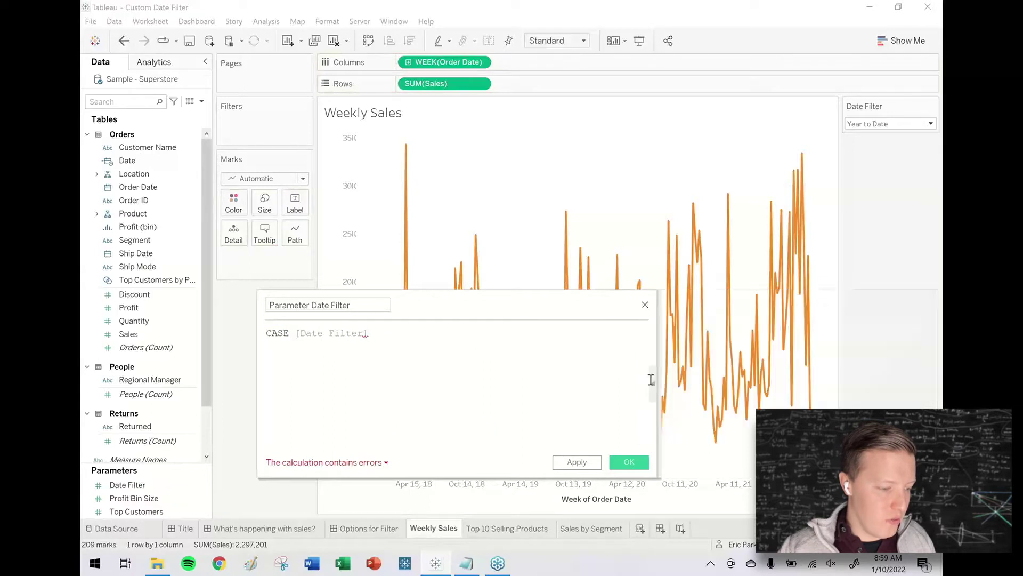
left_click_drag(590, 290, 589, 190)
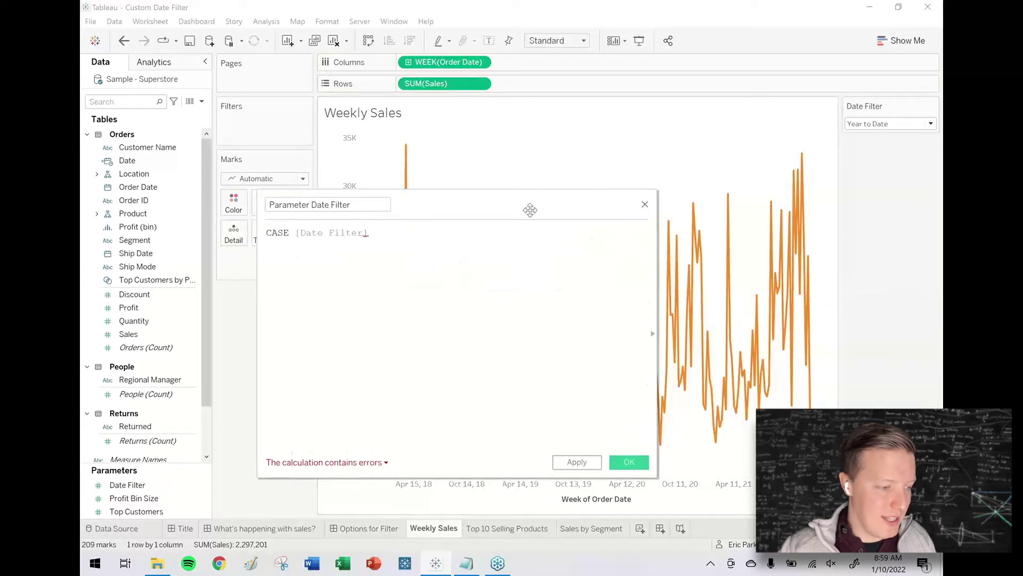
left_click_drag(530, 210, 686, 154)
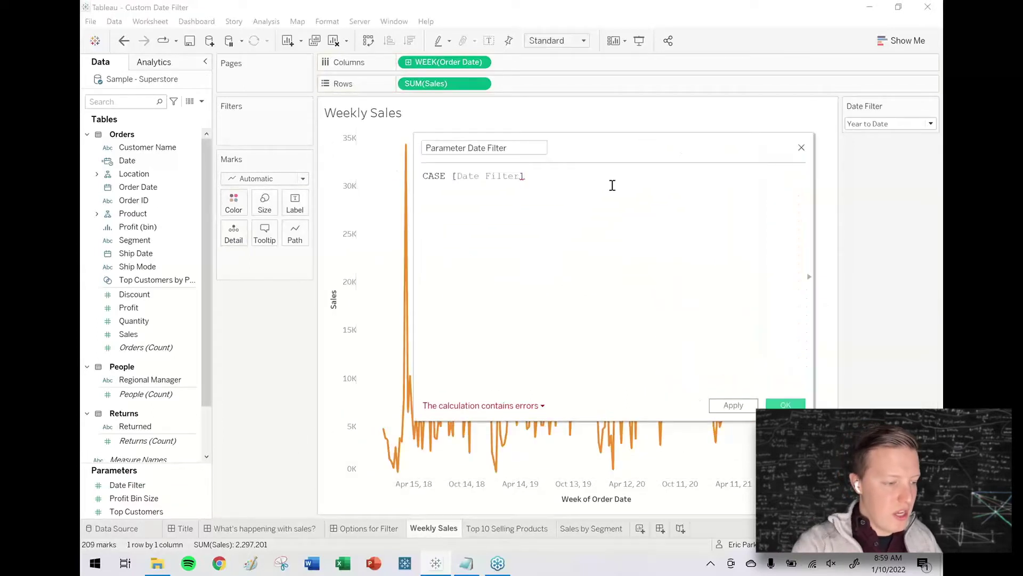
Step: Add the branch WHEN 1 THEN YEAR([Date]) = YEAR(TODAY()) to the formula
key("Return")
type("WHEN 1 THEN")
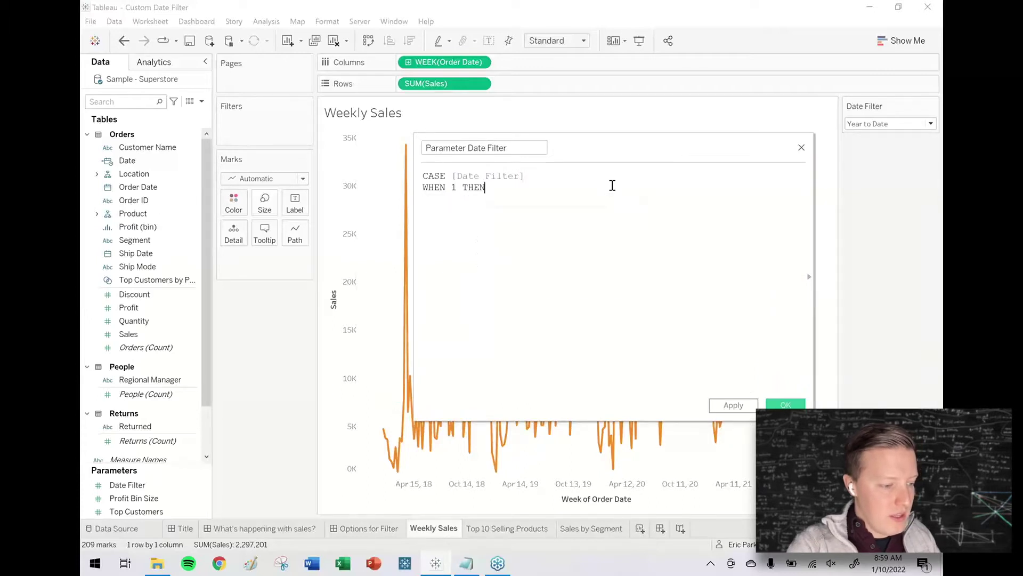
type(" \"")
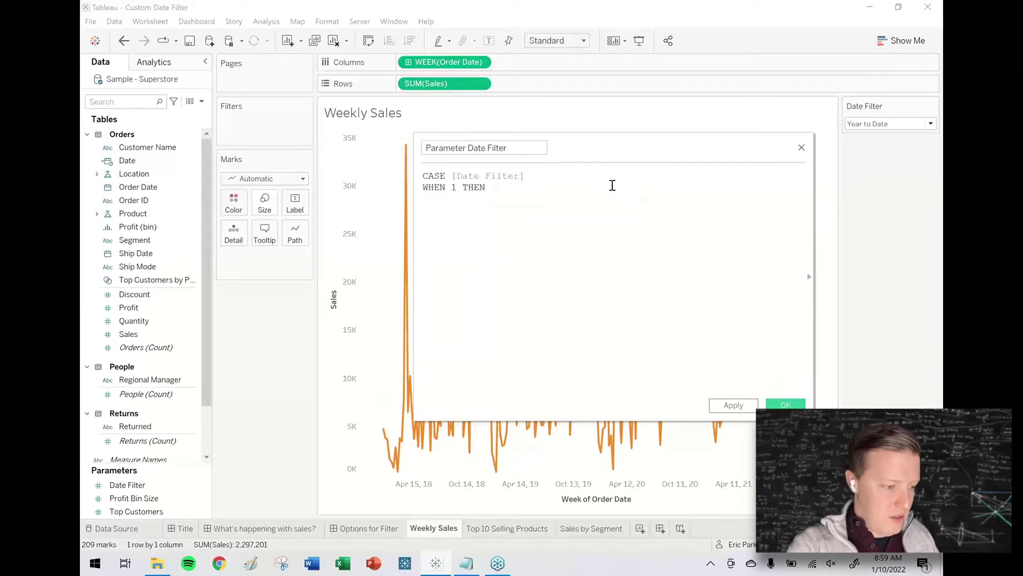
type("YEAR(Date")
key("Return")
type(")")
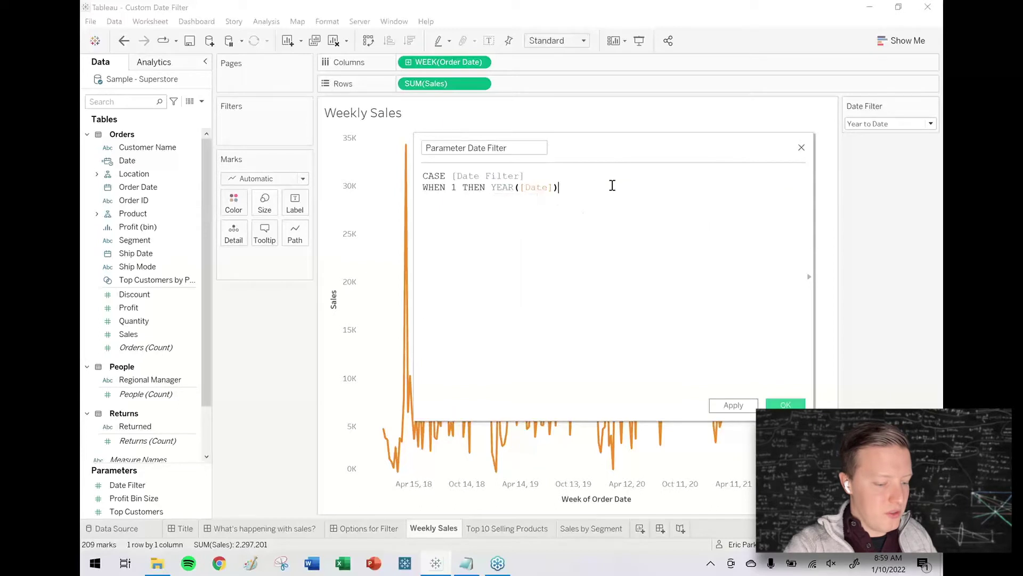
type(" = YEAR)")
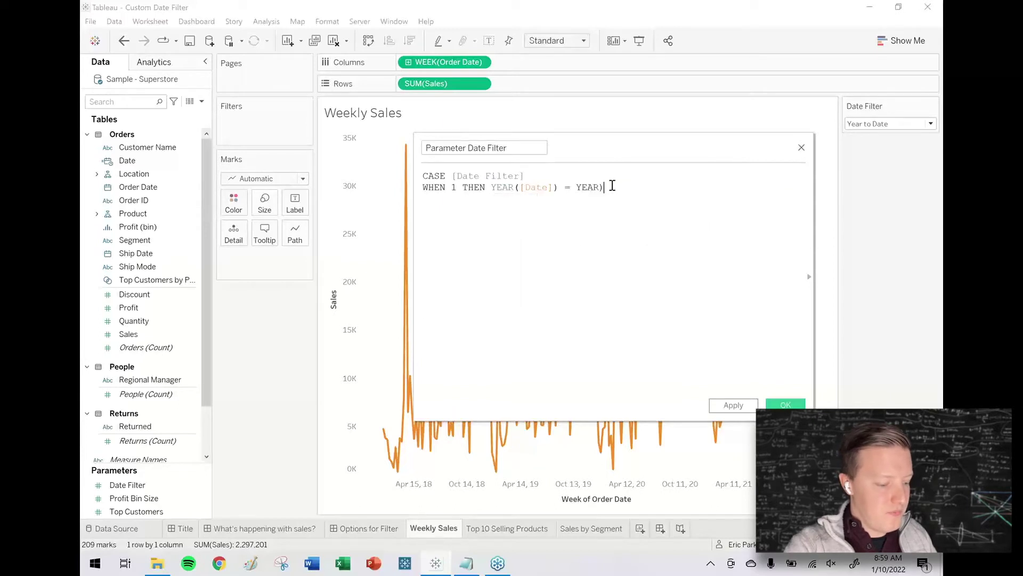
type("TODAY()")
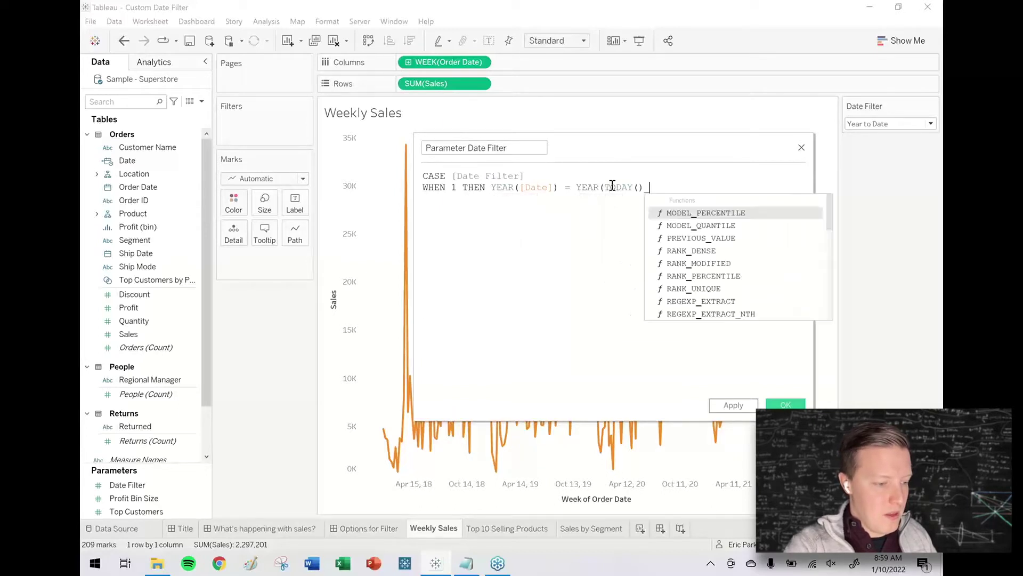
key("BackSpace")
type(")")
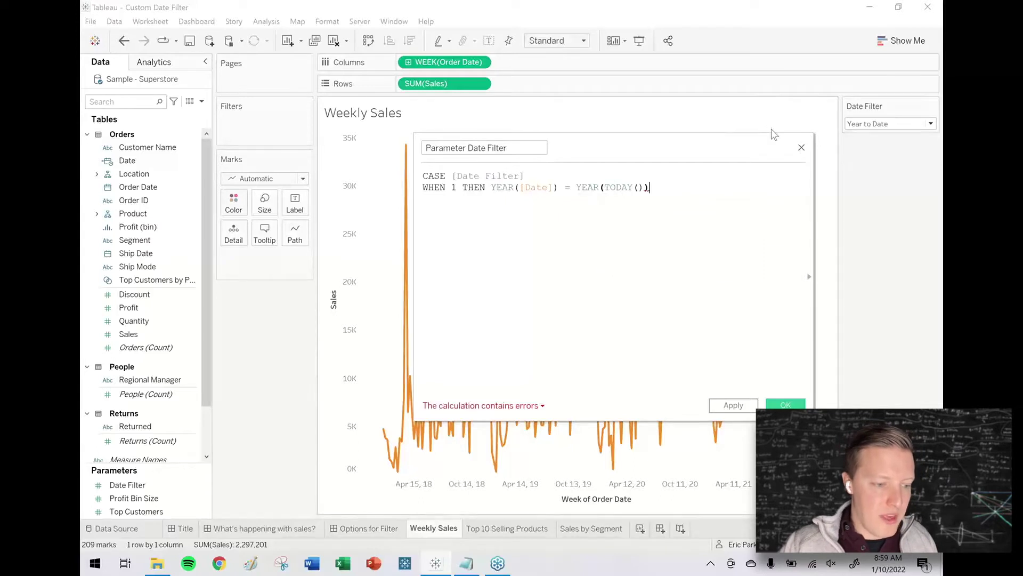
Step: Widen the editor, review the Date Filter options, and begin a WHEN 2 line
left_click(880, 124)
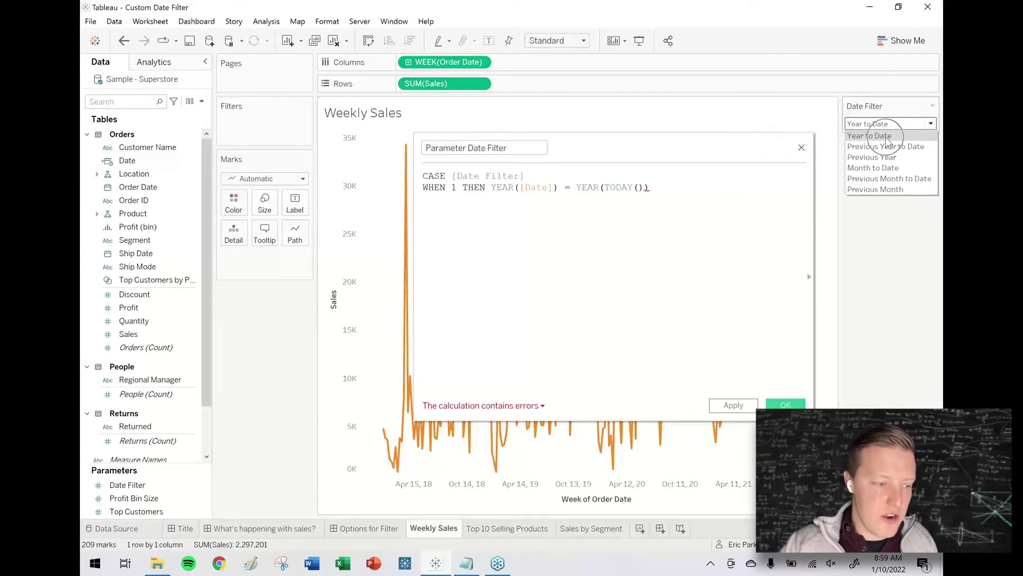
left_click(681, 188)
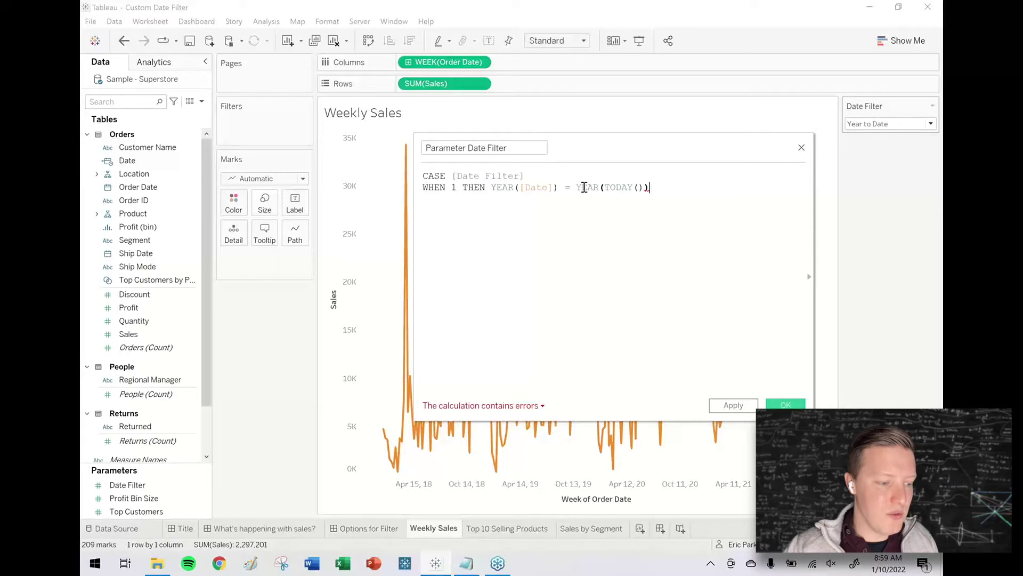
left_click_drag(414, 237, 380, 240)
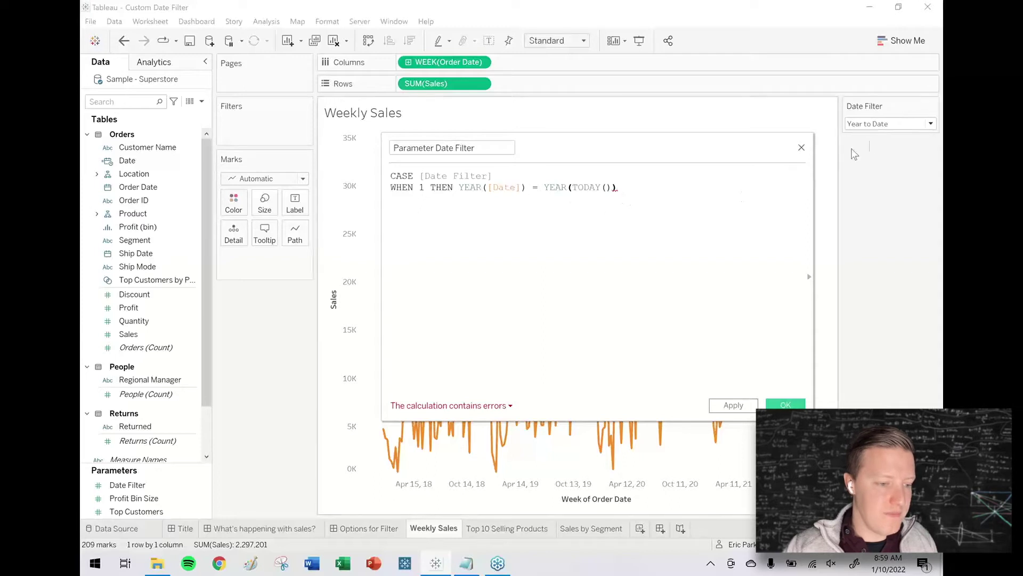
left_click(884, 130)
left_click(725, 187)
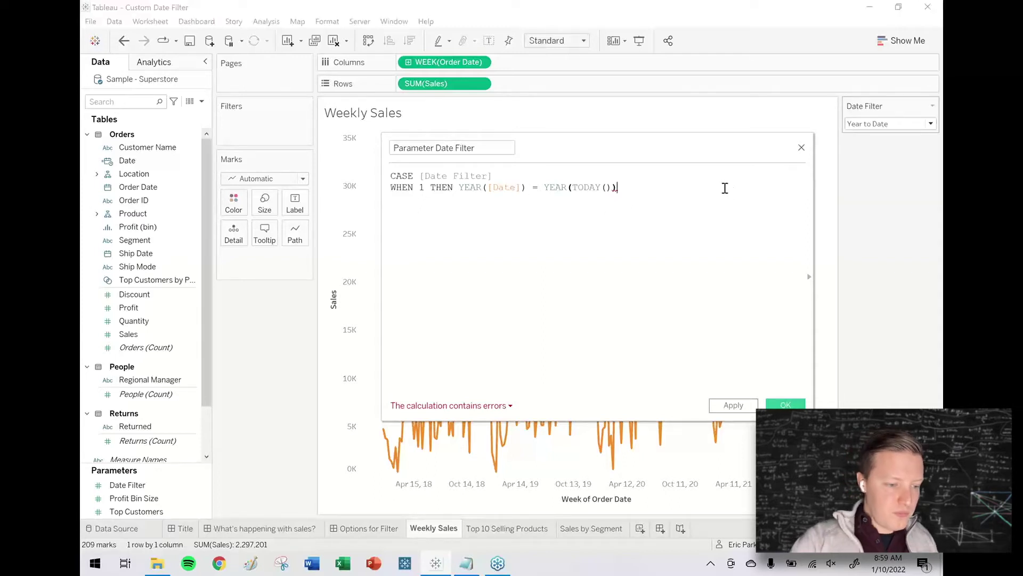
key("Return")
type("WHEN 2")
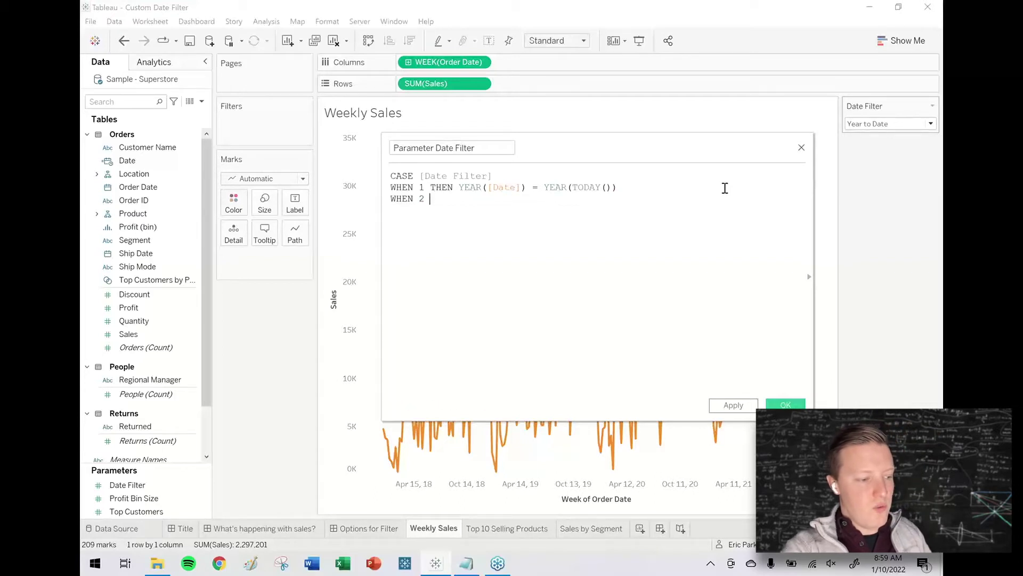
type(" TJ")
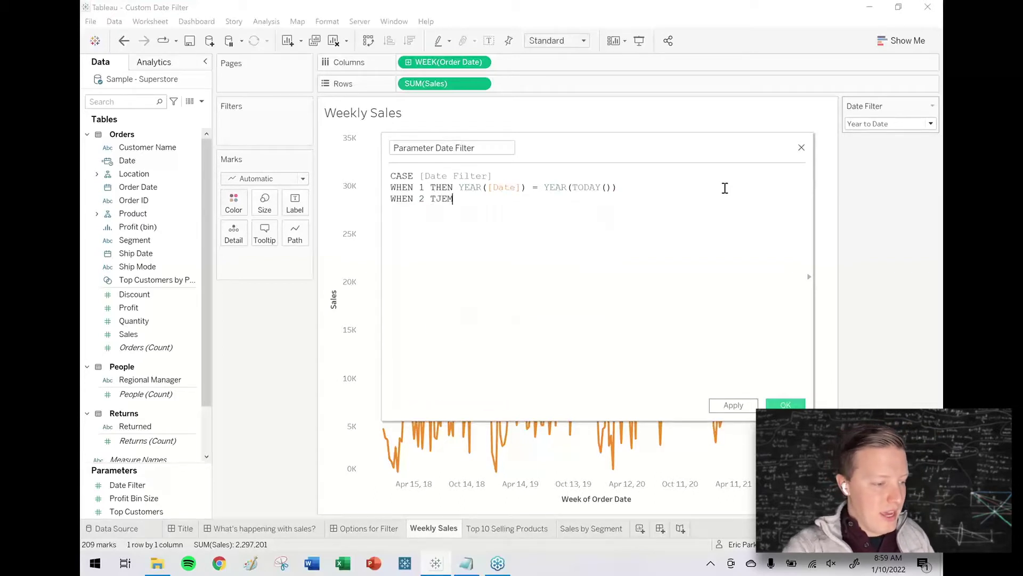
Step: Complete case 2 as WHEN 2 THEN YEAR([Date]) = YEAR(TODAY()) - 1
key("BackSpace")
type("HEN YEA")
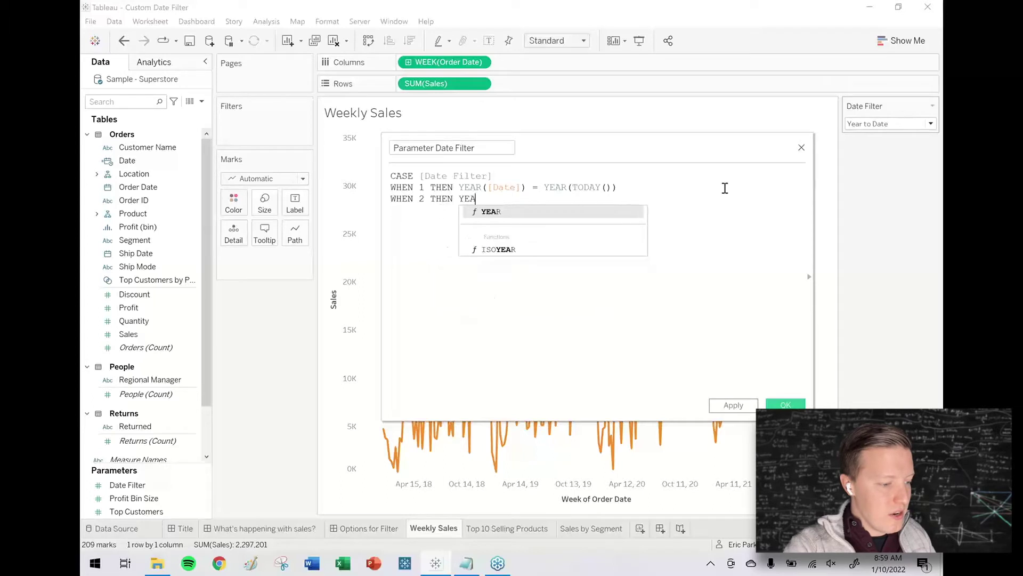
type("R([Date")
key("Return")
type(") ")
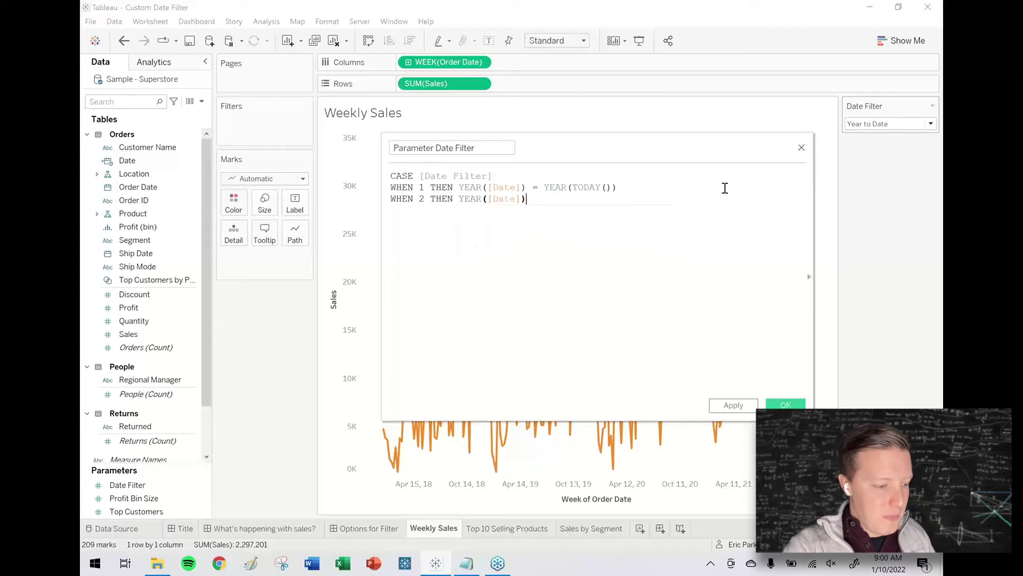
type("= YEAR")
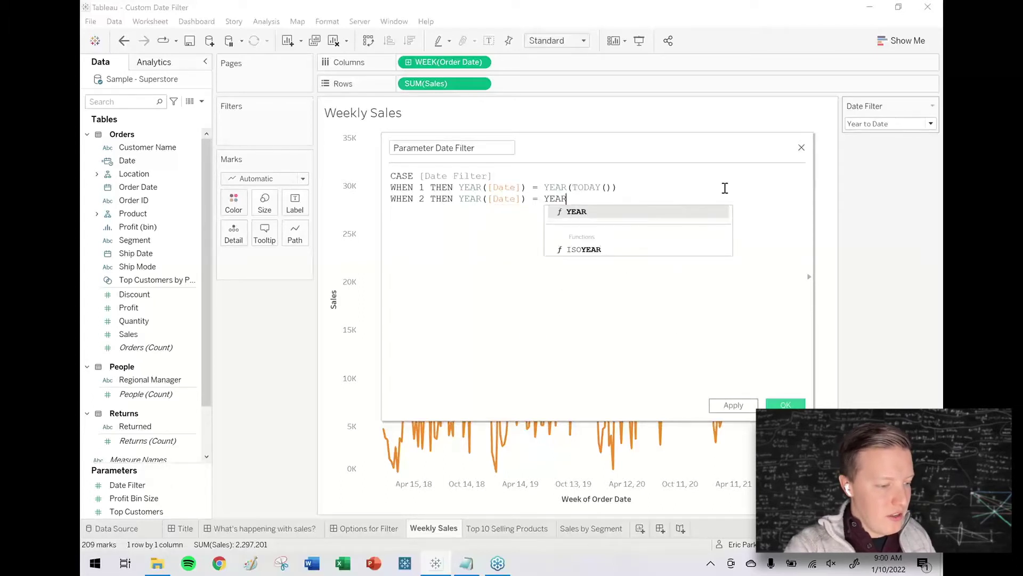
type("(Tod")
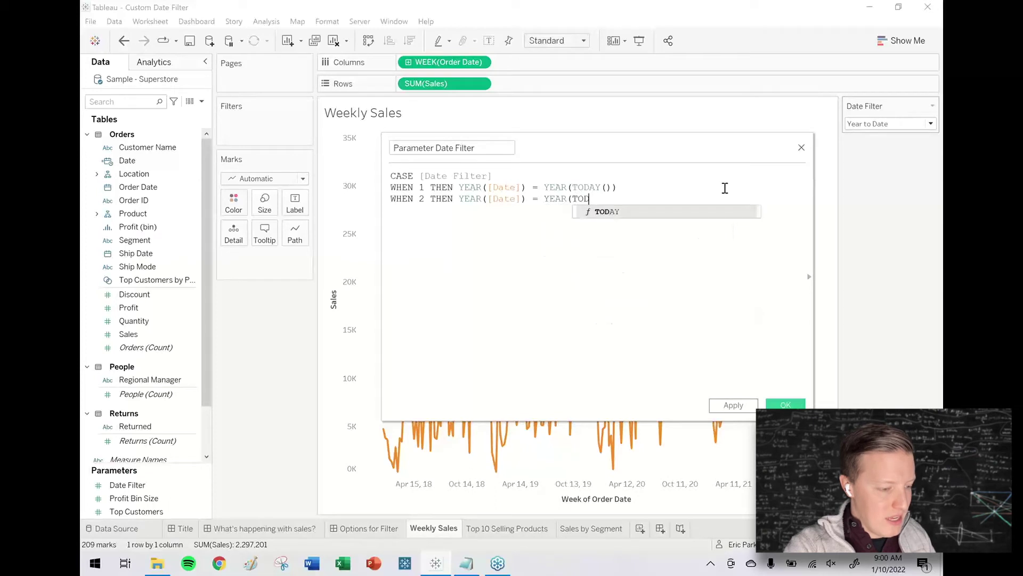
key("Return")
type(")) - 1")
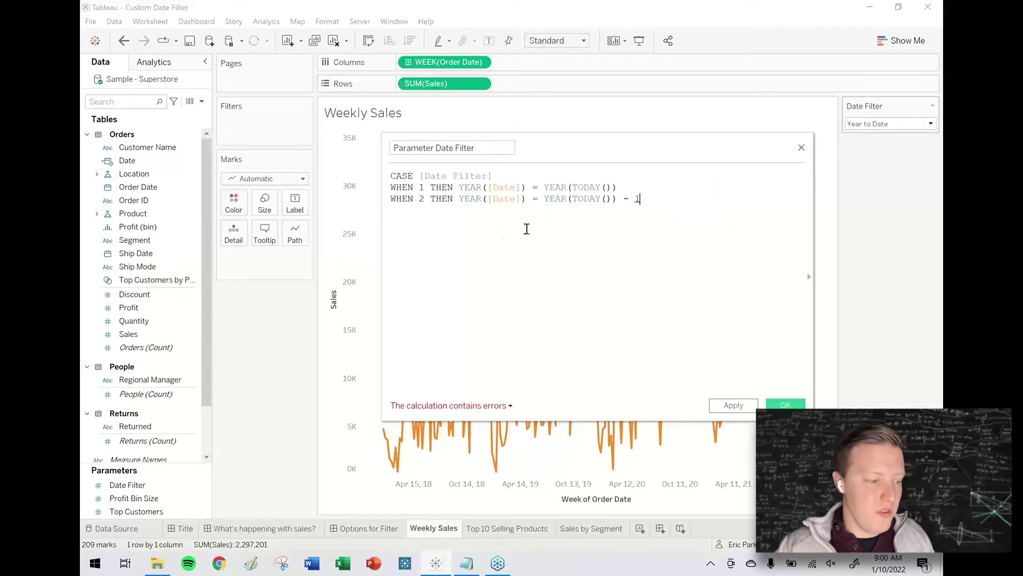
Step: Widen the editor, check the Date Filter option order, and start a WHEN 3 line
left_click_drag(382, 257, 239, 257)
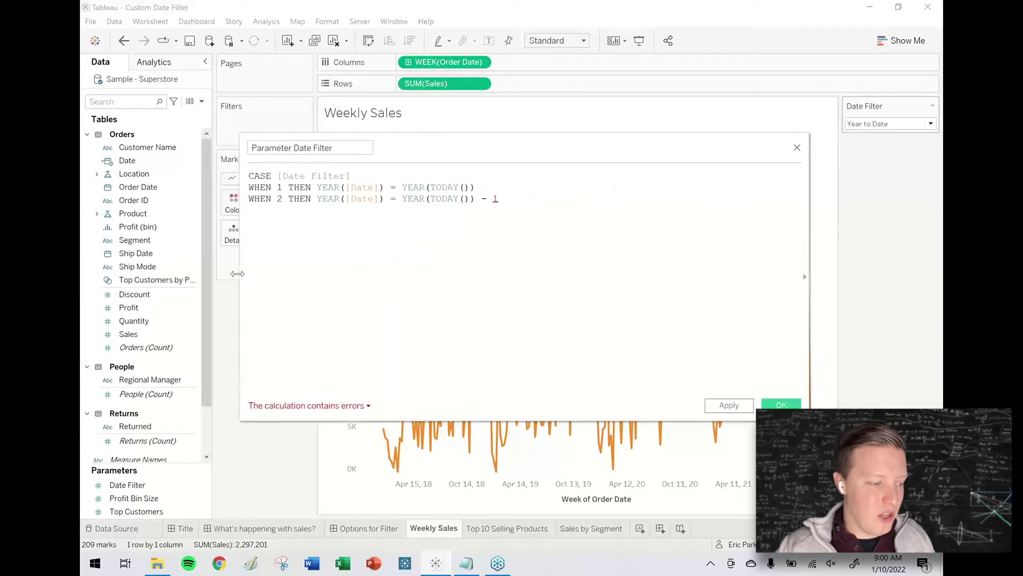
left_click(883, 123)
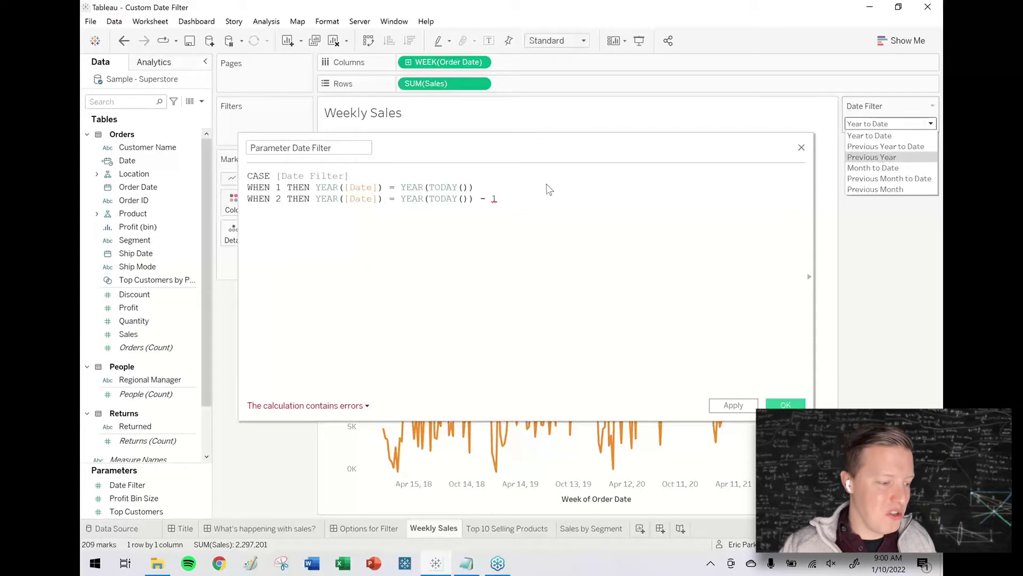
left_click(524, 197)
key("Return")
type("WHEN ")
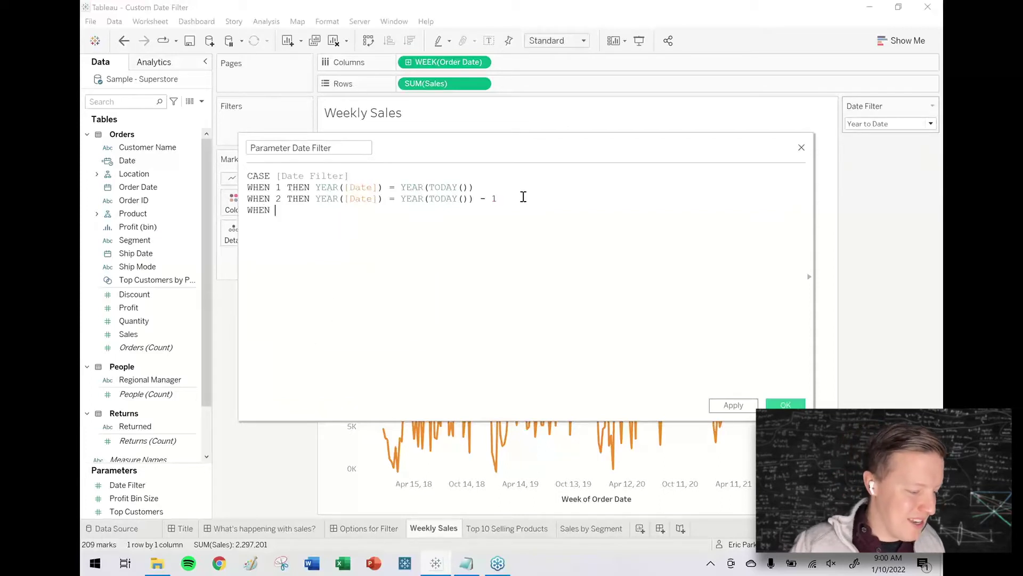
type("3 TH")
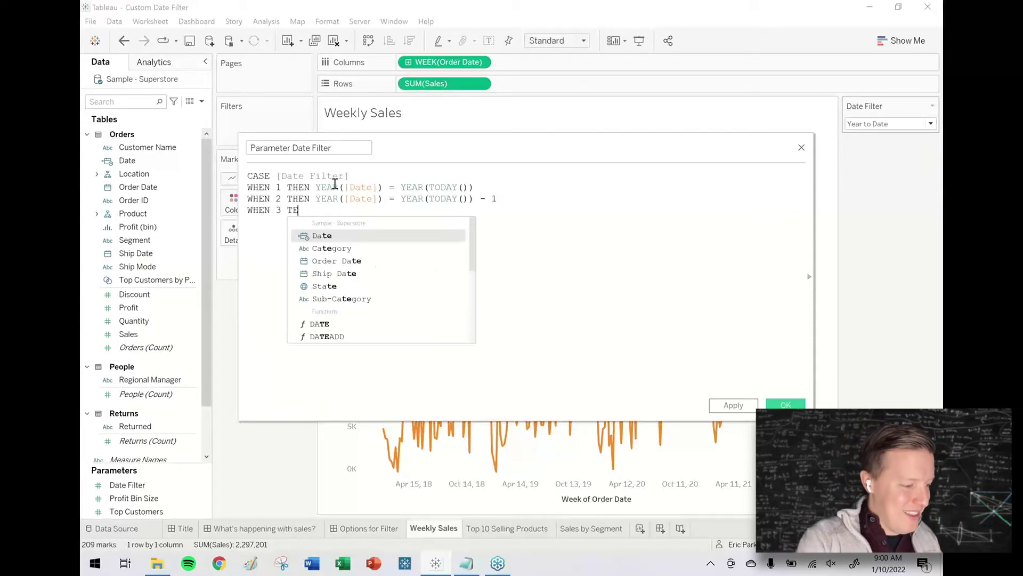
Step: Give case 3 the condition (YEAR([Date]) = YEAR(TODAY()) - 1), copied from case 2
key("Return")
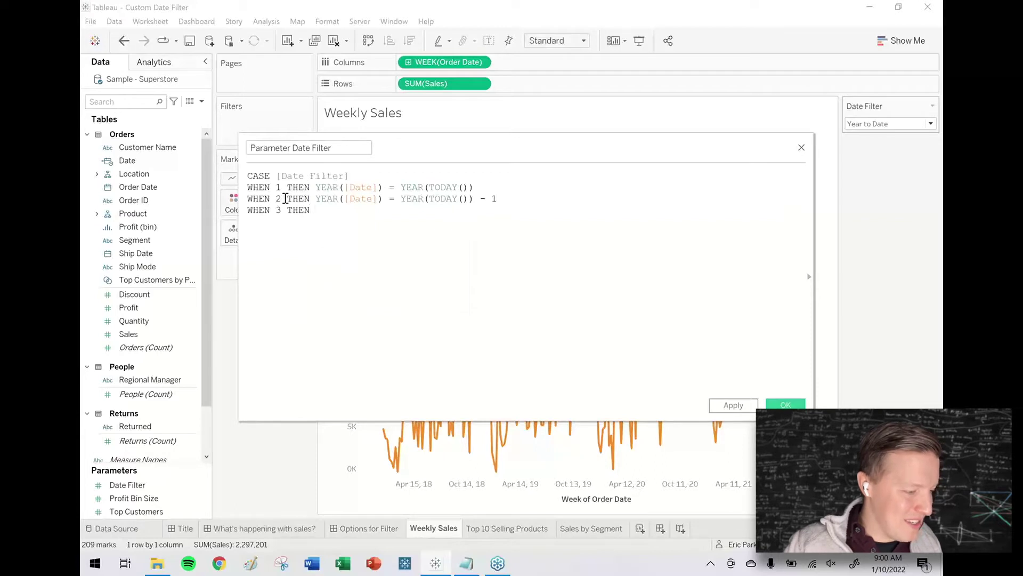
left_click_drag(287, 198, 448, 199)
left_click_drag(316, 198, 496, 198)
key("ctrl+c")
left_click(440, 209)
key("ctrl+v")
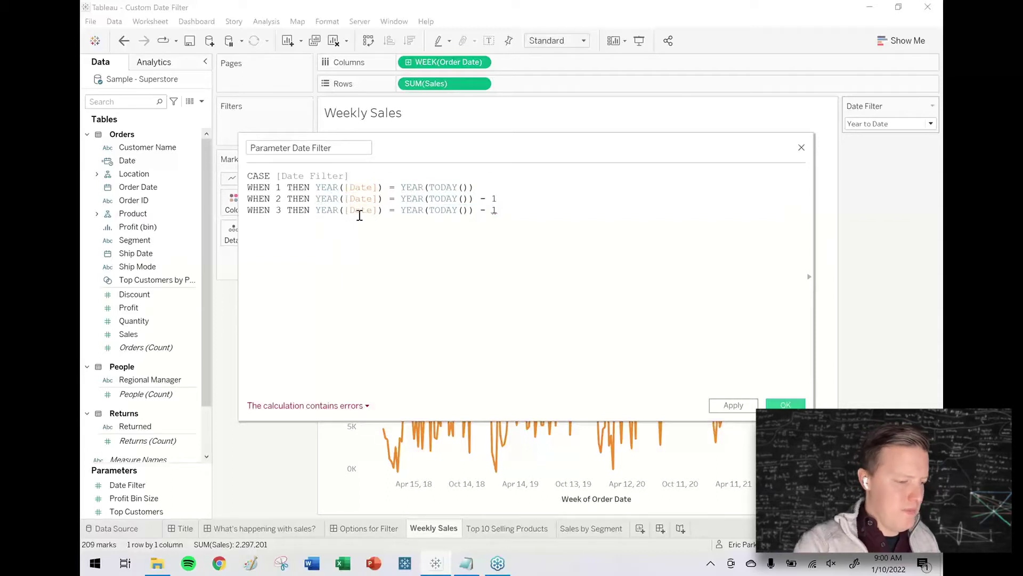
type("(")
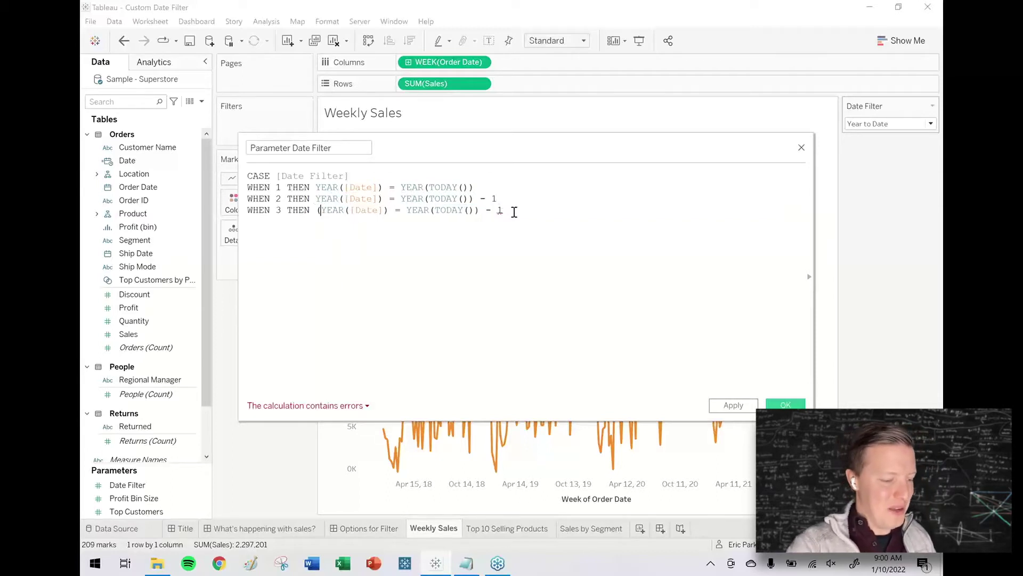
type(")")
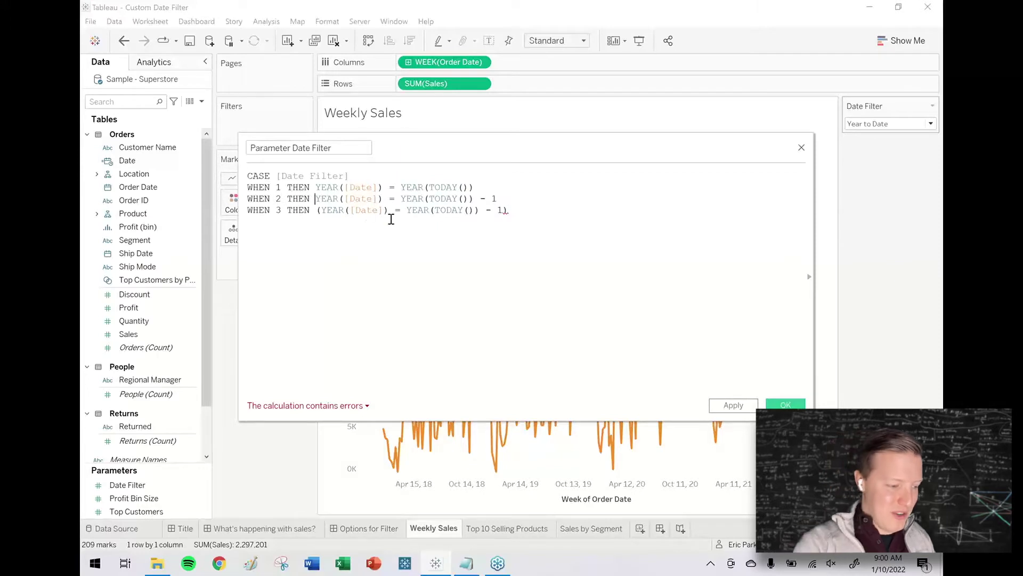
Step: Extend case 2 with AND DATEPART('dayofyear',[Date]) <= DATEPART('dayofyear',TODAY())
type("(")
left_click(515, 203)
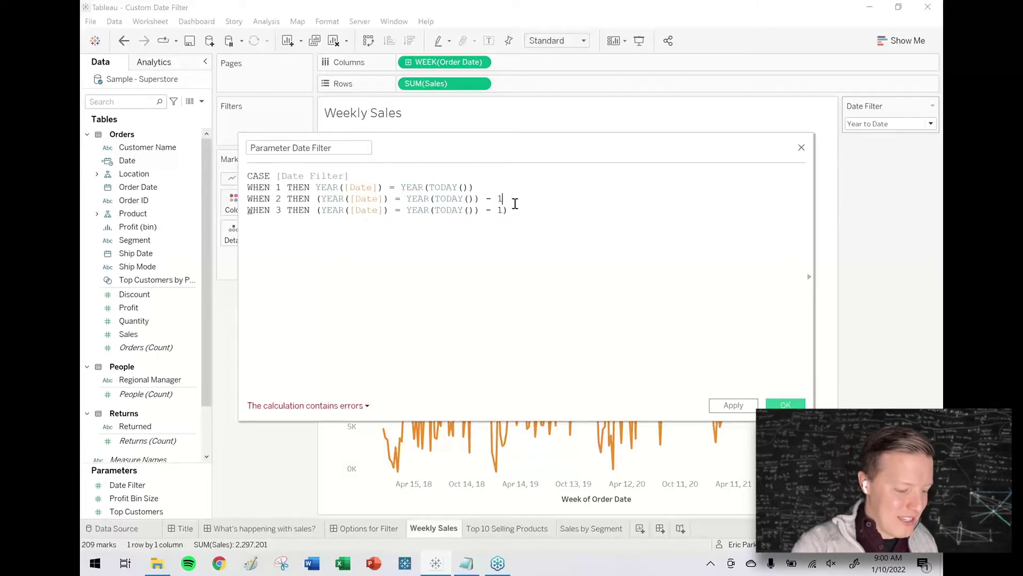
type(") AN")
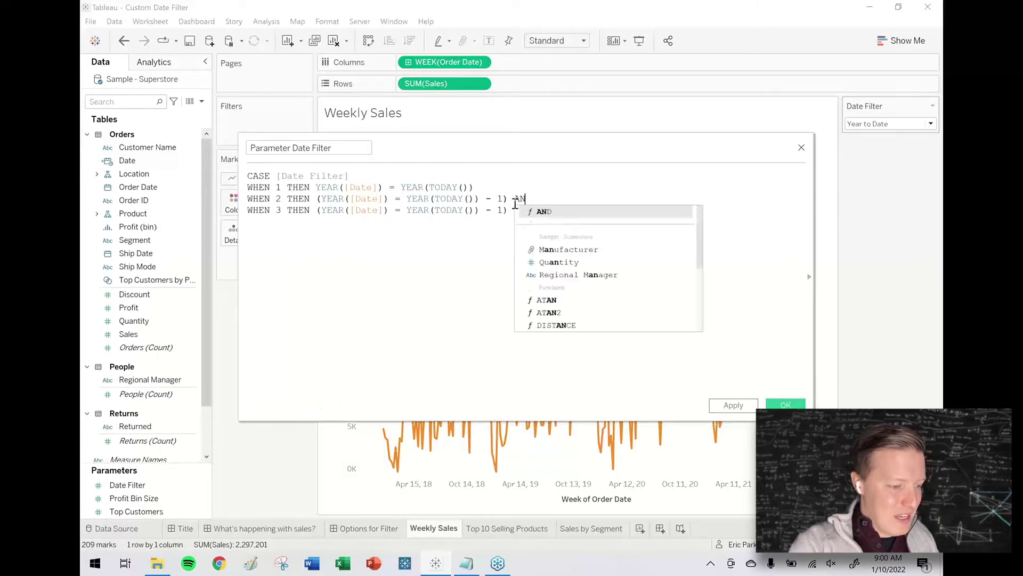
type("D DATEPAR")
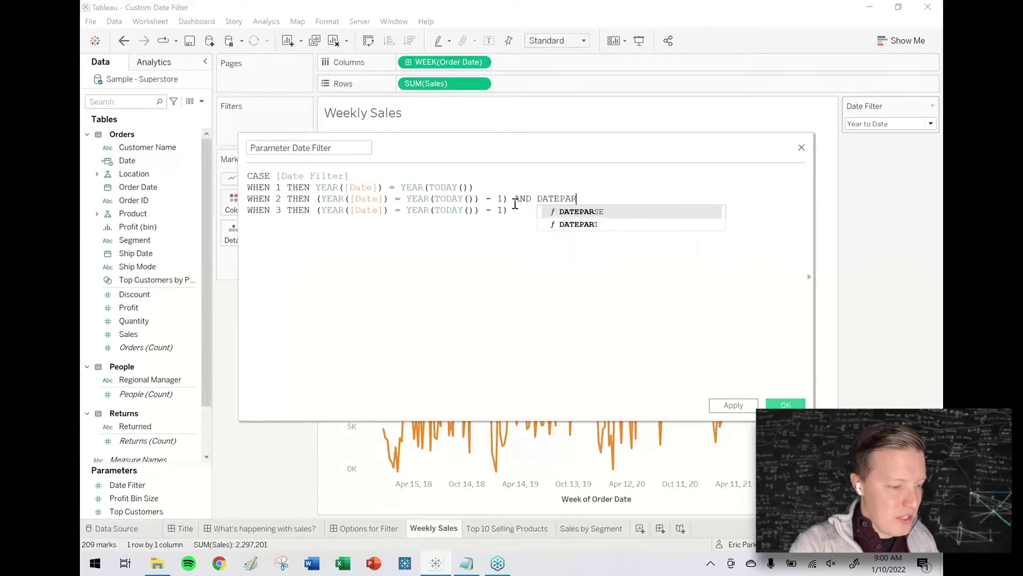
type("T('dayofyear',")
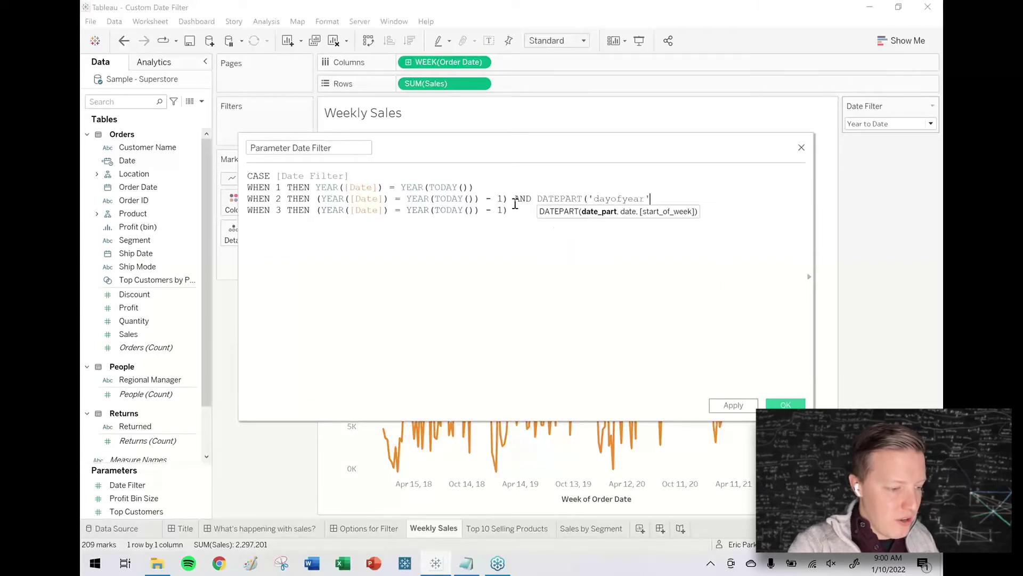
type("DATE")
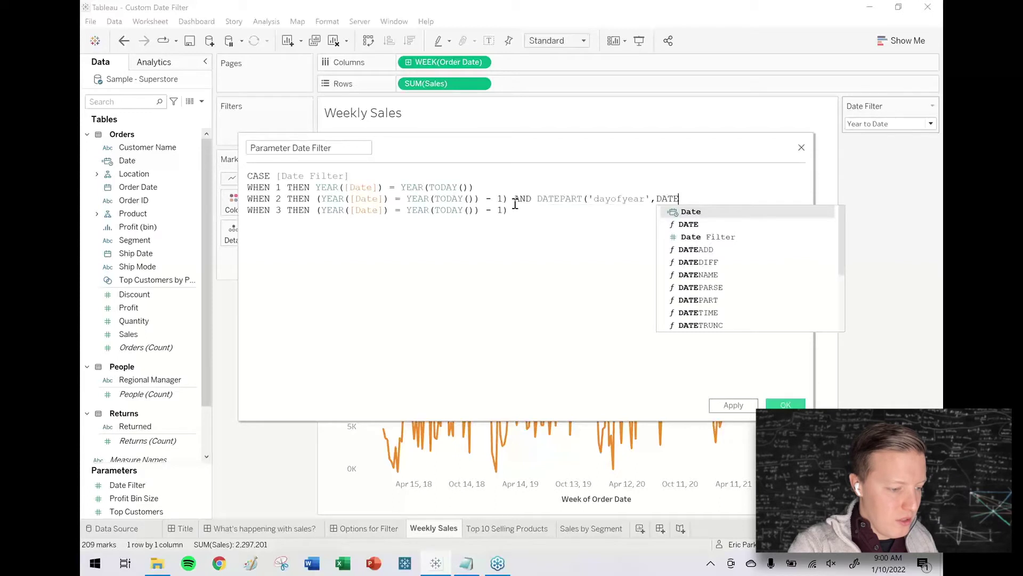
key("Return")
type(")")
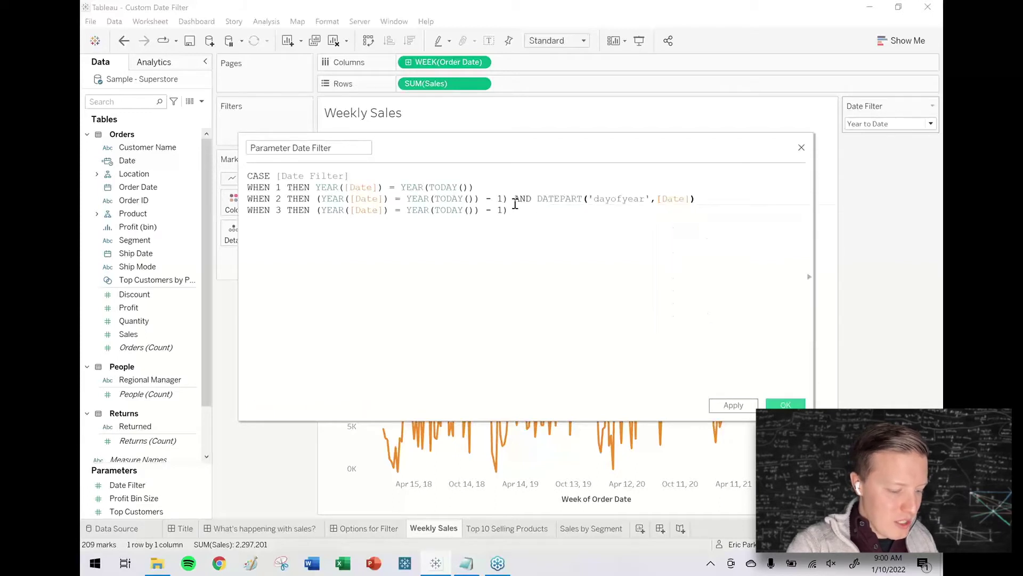
type(" <= ")
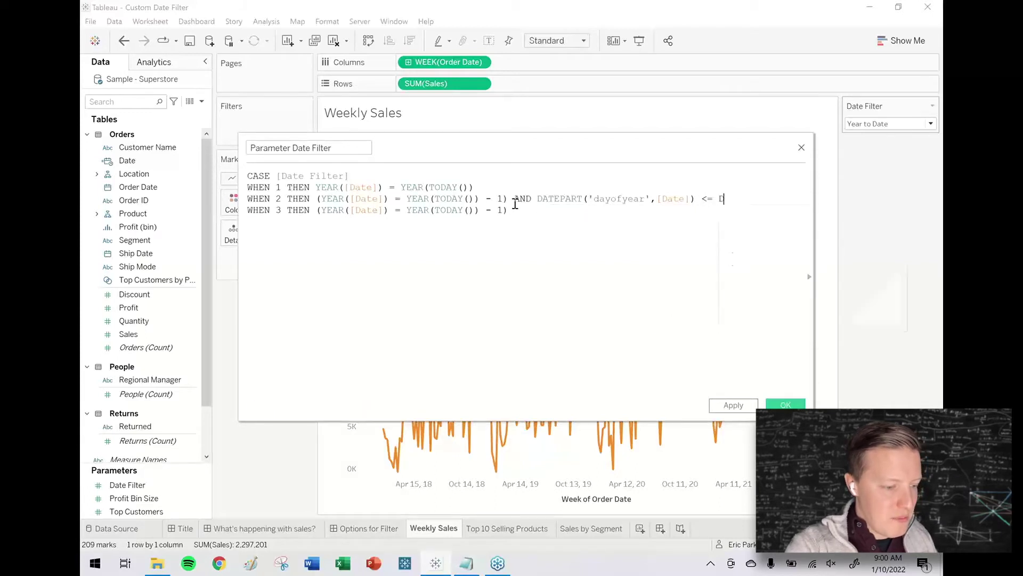
type("DATEPART(")
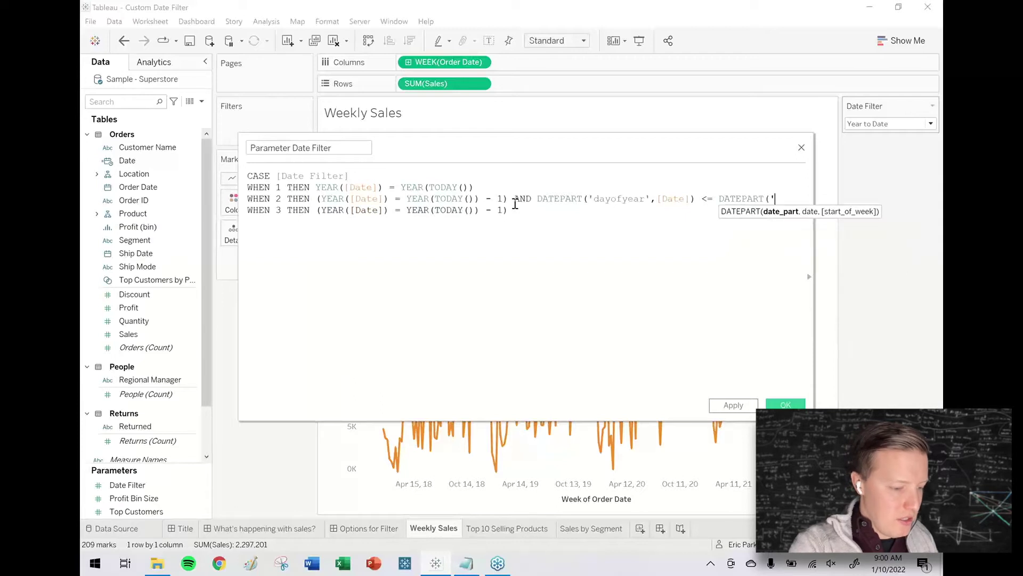
type("'dayofyear',")
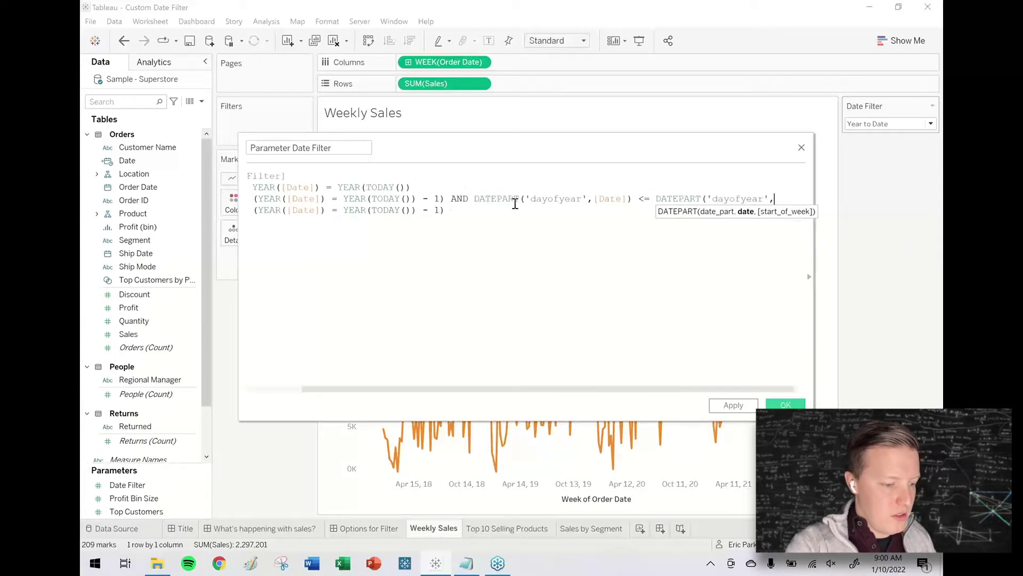
type("TODAY())")
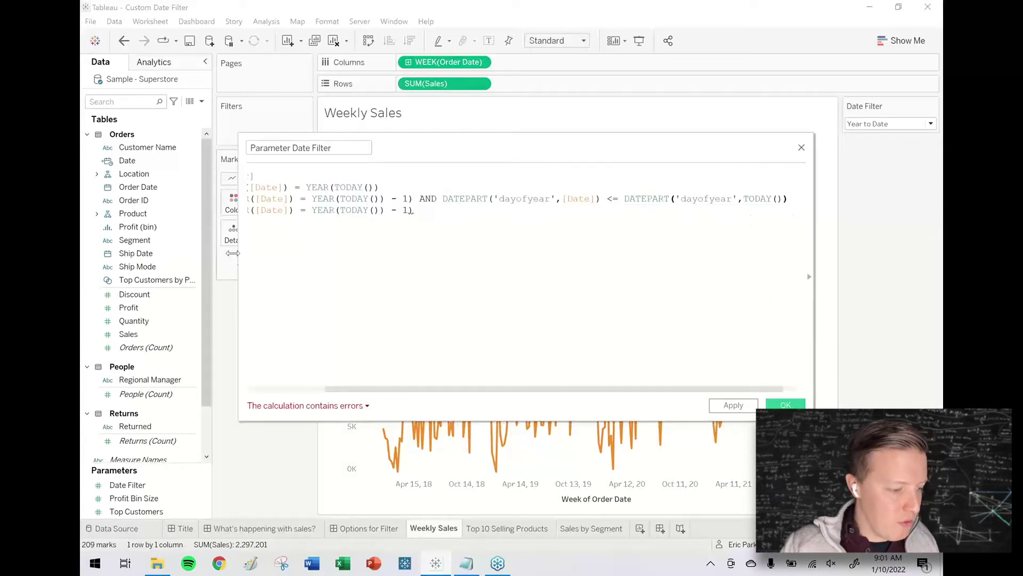
Step: Widen and reposition the calculation editor, check the Date Filter options, and start a WHEN 4 THEN line
left_click_drag(234, 252, 86, 251)
left_click_drag(446, 144, 565, 145)
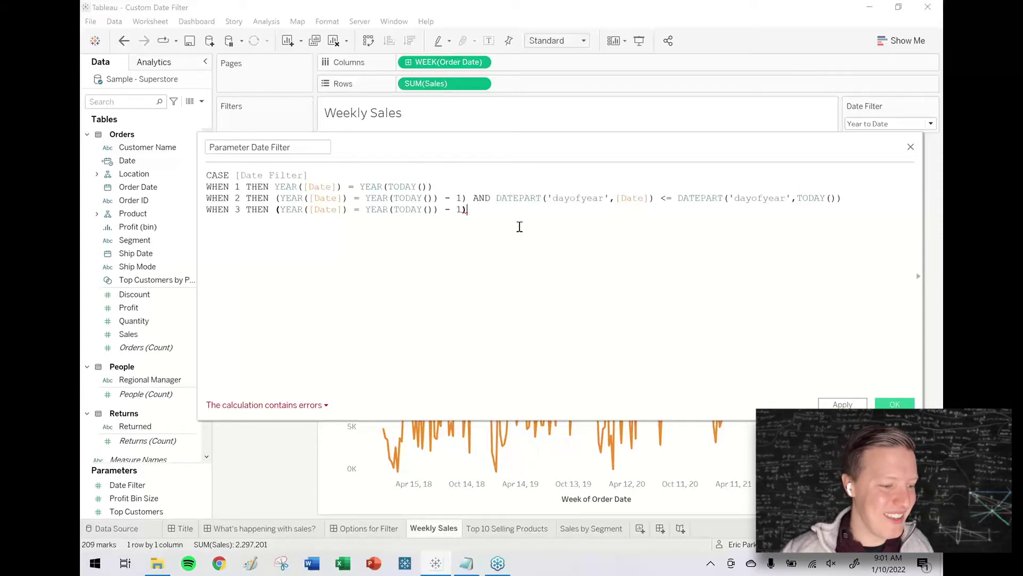
left_click(864, 125)
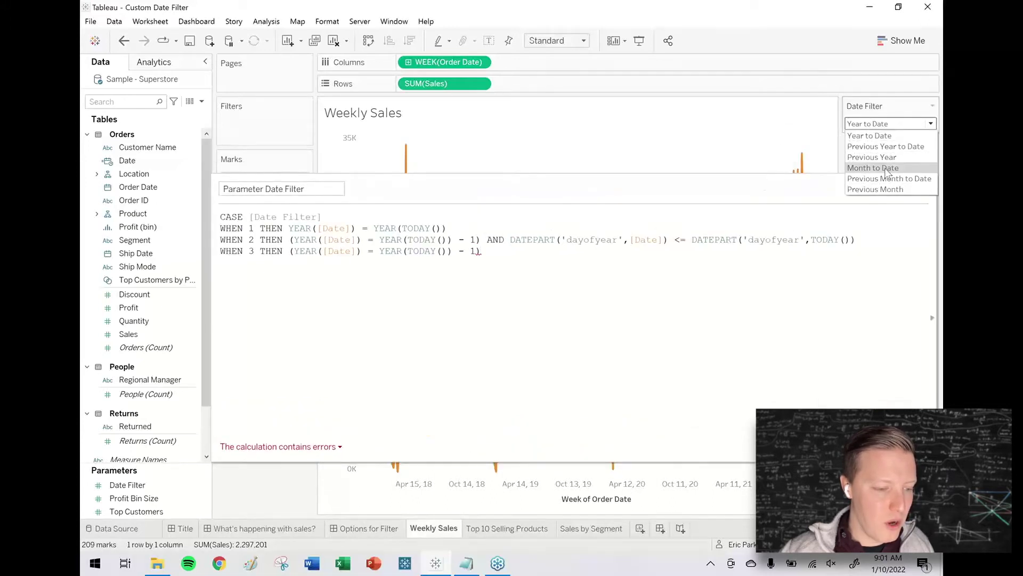
left_click(870, 272)
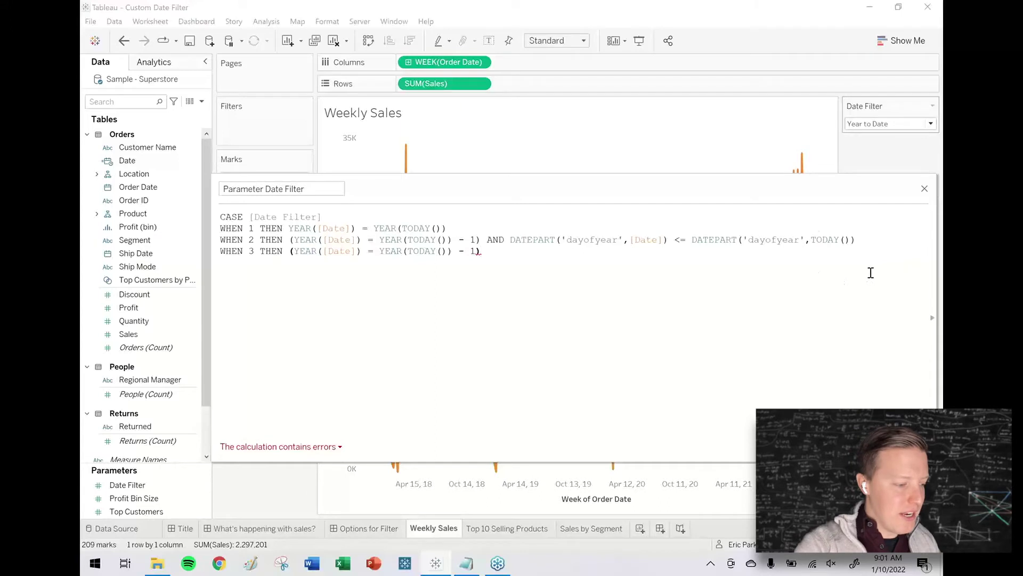
key("Return")
type("WHEN 4 THEN")
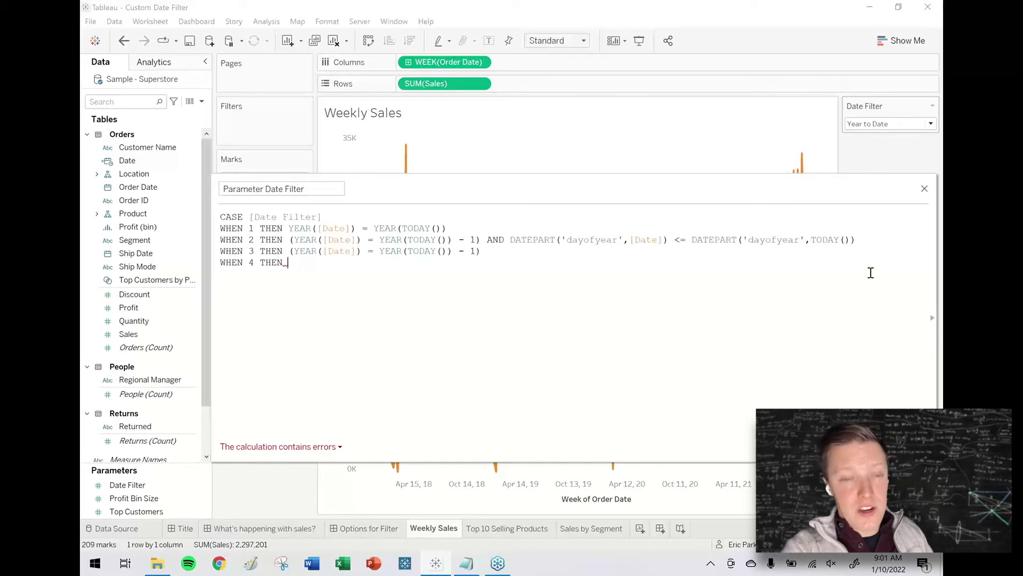
Step: Write the WHEN 4 branch as DATEDIFF('month',[Date],TODAY()) = 0 and begin a new line
type("DATEDIF")
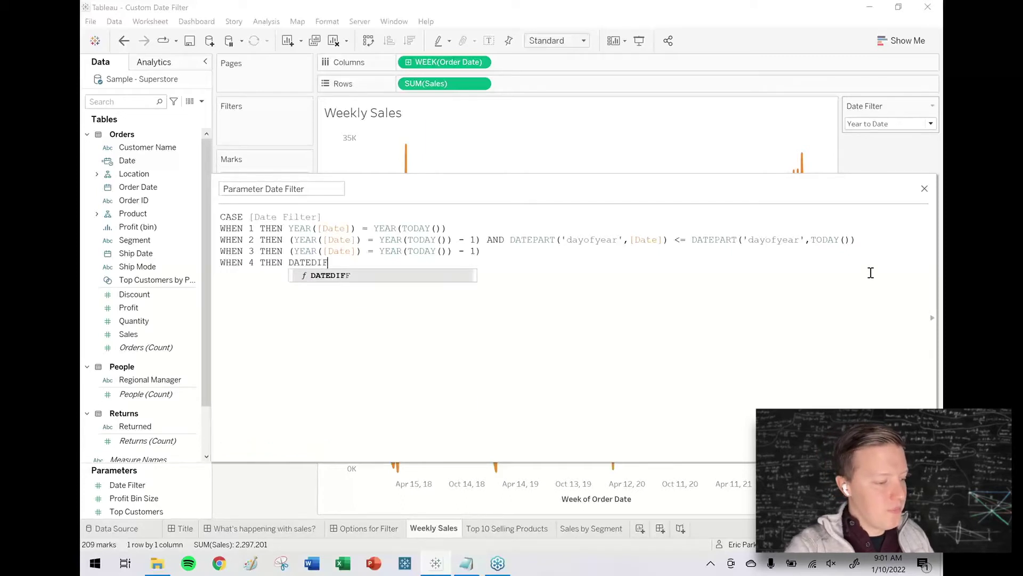
type("F('mo")
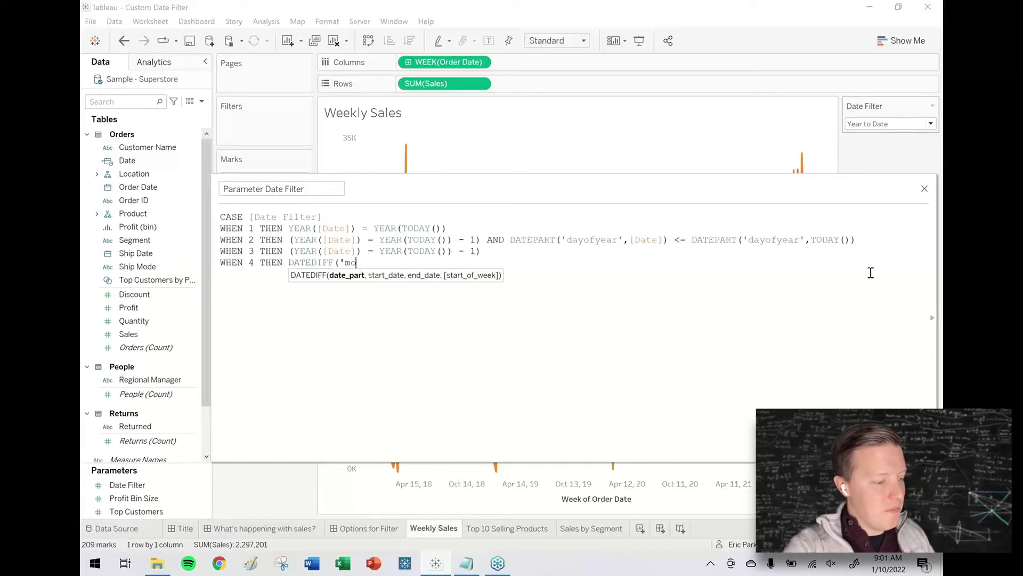
type("nth',[")
type("Da")
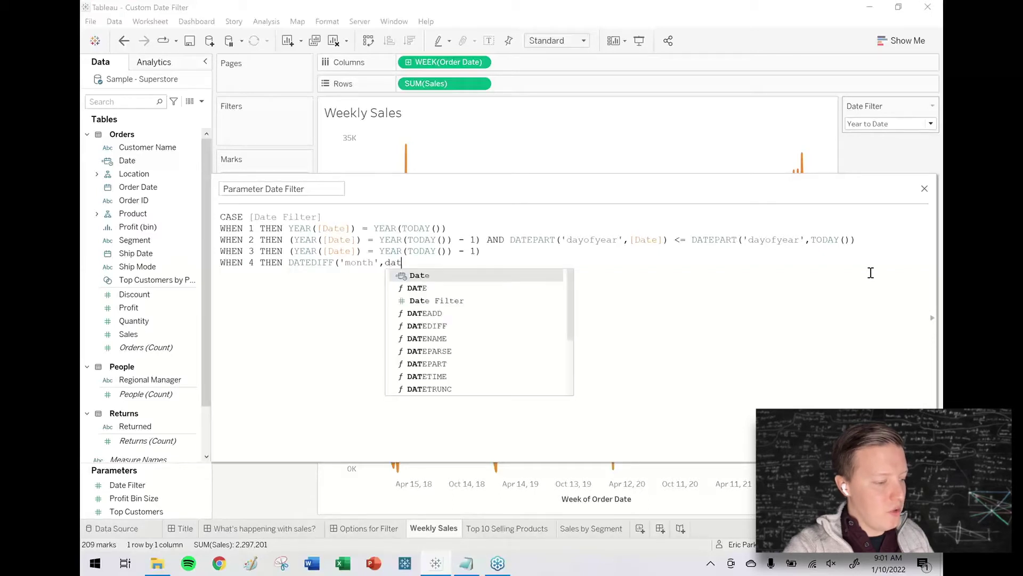
key("Return")
type(",T")
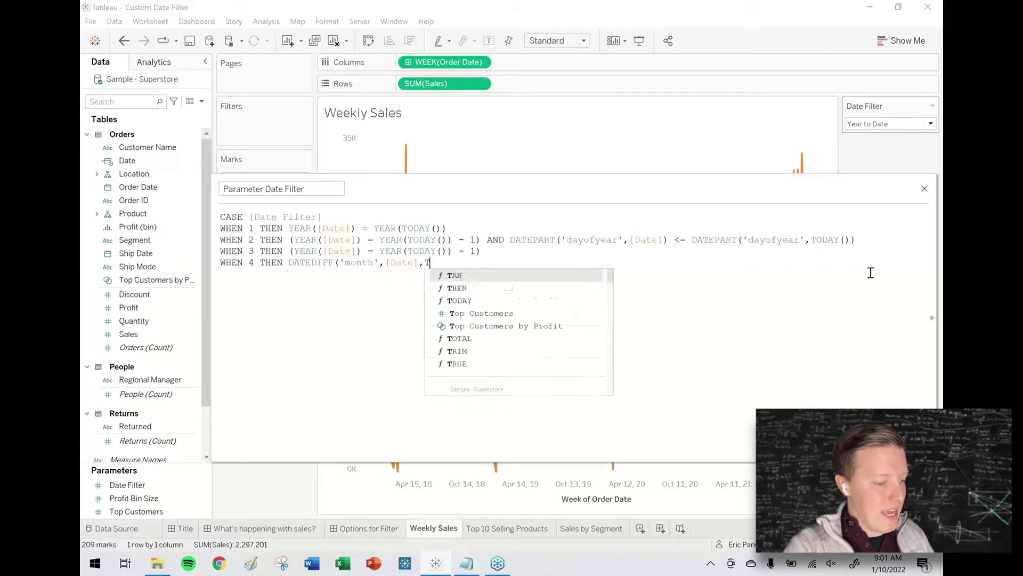
type("ODAY())")
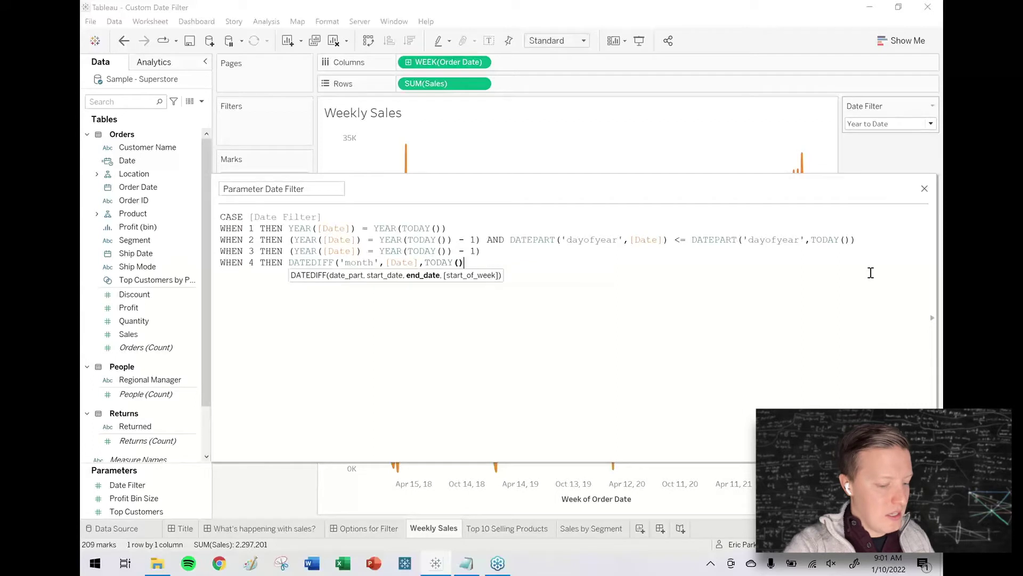
type(" = 0")
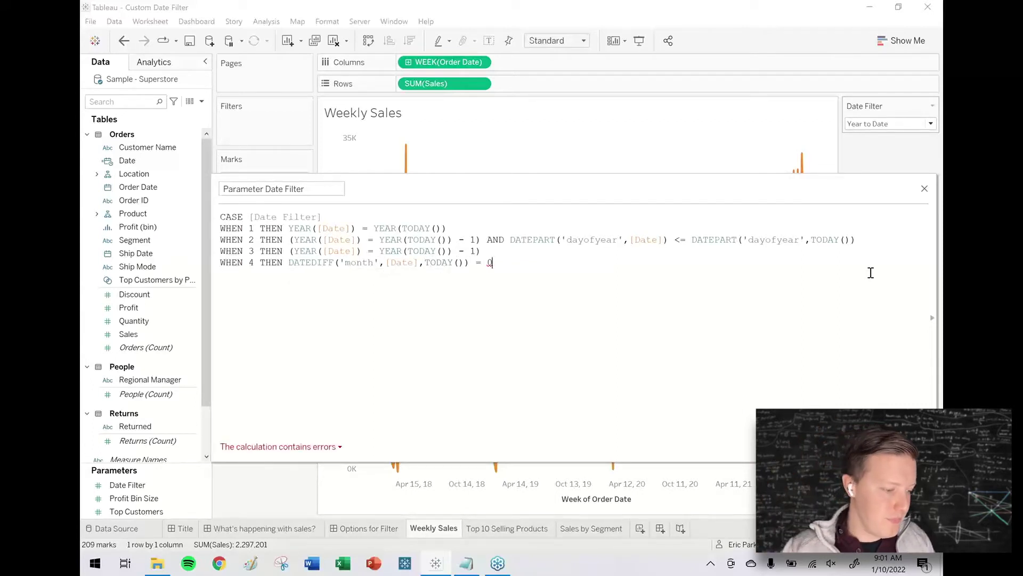
key("Return")
Step: Start WHEN 5 THEN with the DATEDIFF('month',[Date],TODAY()) expression copied from case 4
type("WH")
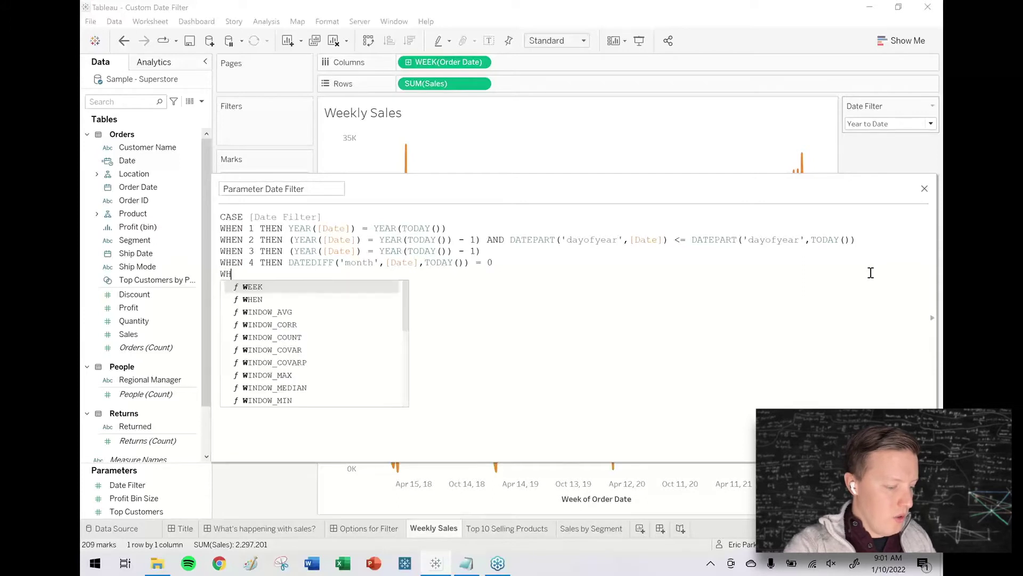
type("EN 5 THEN")
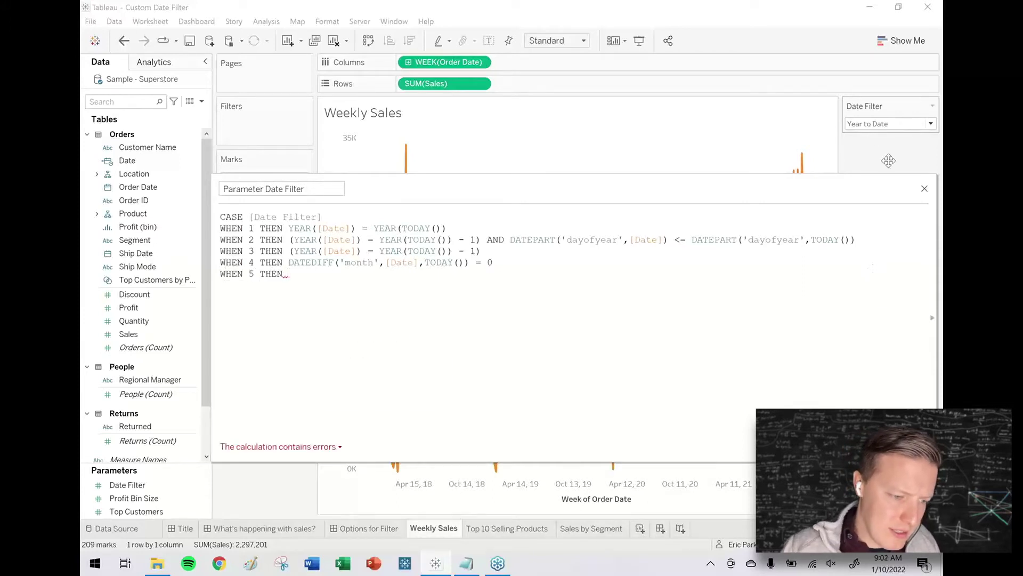
left_click(871, 125)
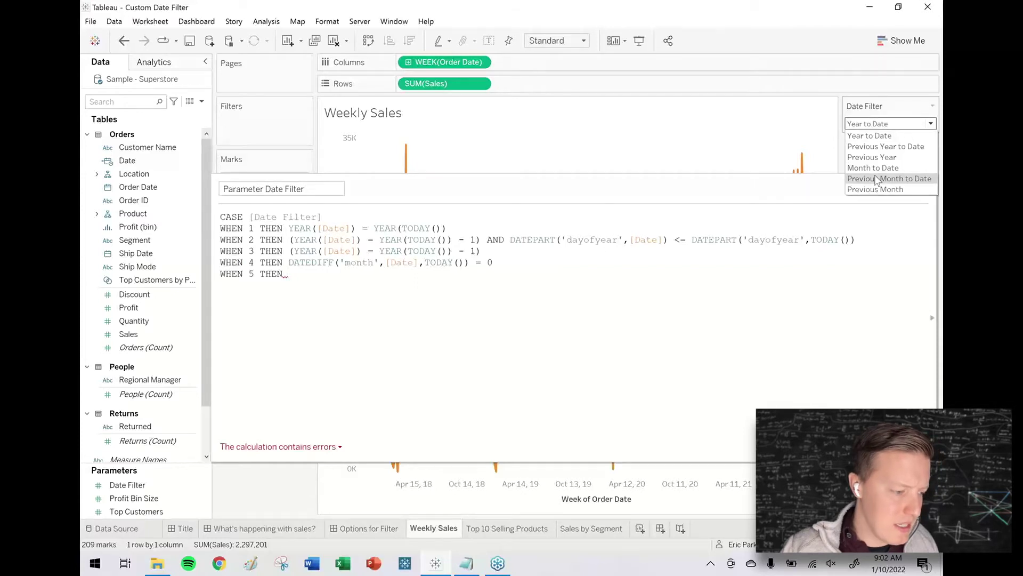
left_click(519, 310)
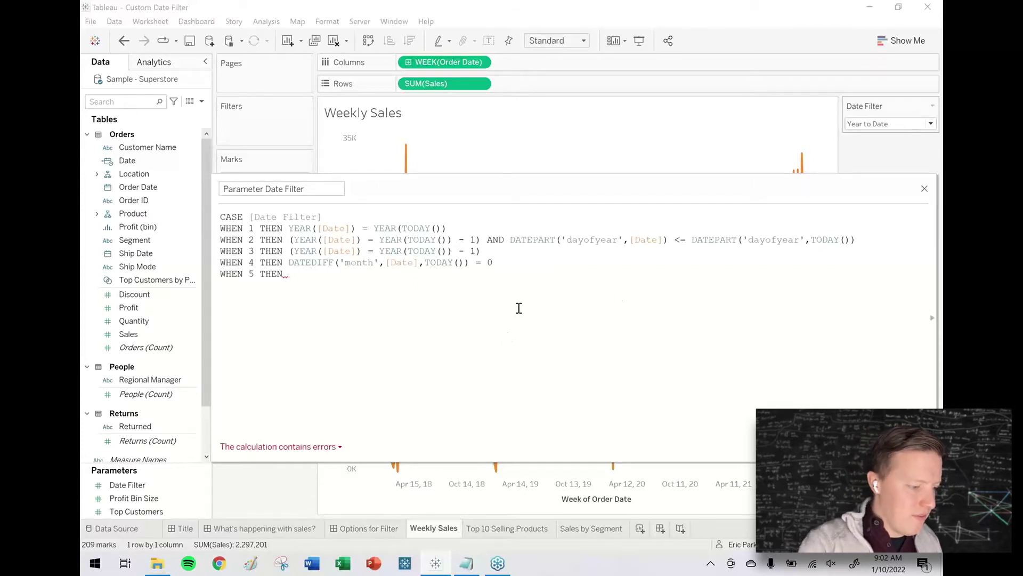
left_click_drag(513, 261, 282, 261)
key("ctrl+c")
left_click(319, 277)
key("ctrl+v")
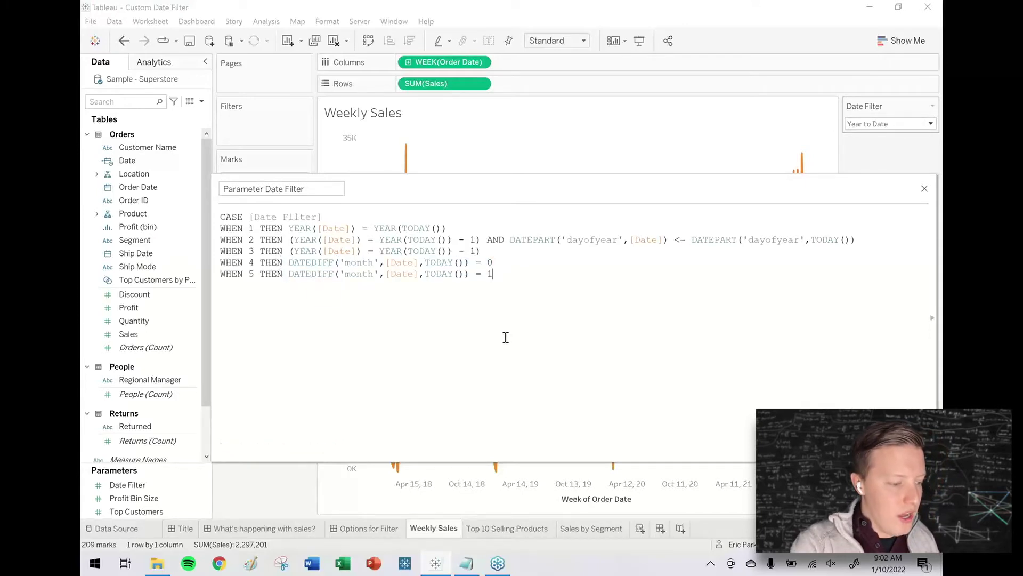
Step: Extend the WHEN 5 condition with AND DAY([Date]) <= DAY(TODAY())
type("AND")
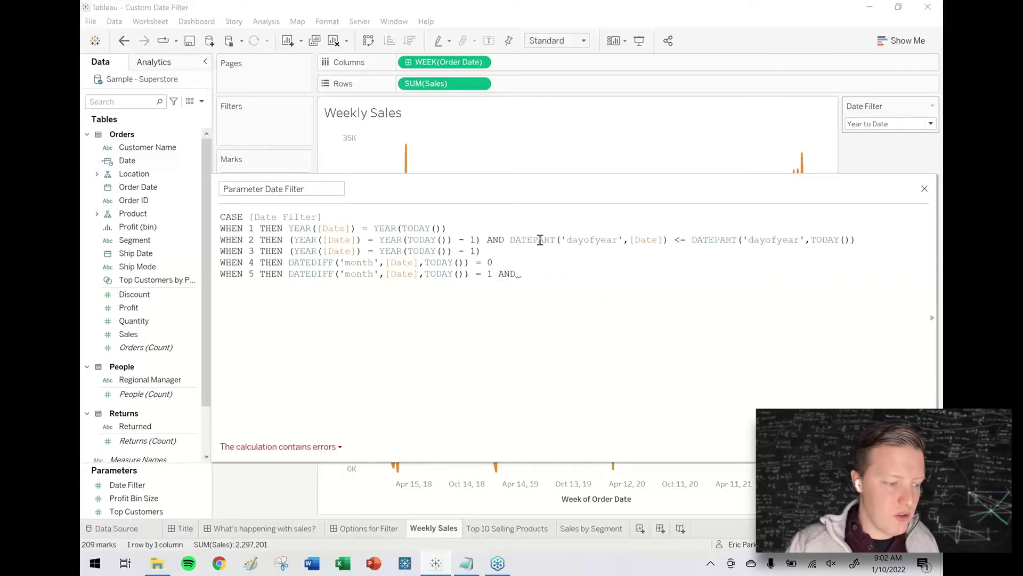
left_click_drag(511, 240, 618, 240)
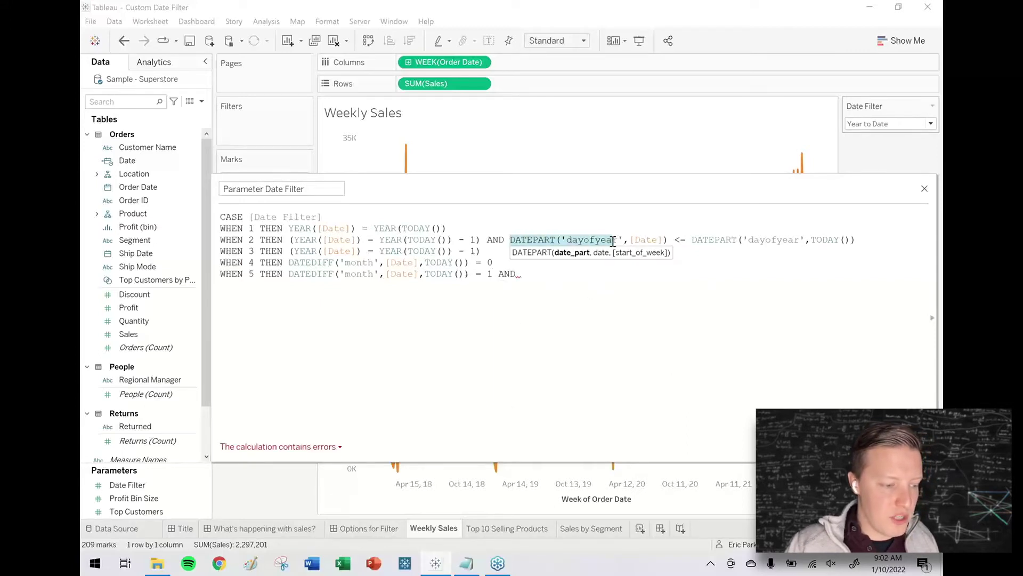
left_click(569, 277)
type("DAY(")
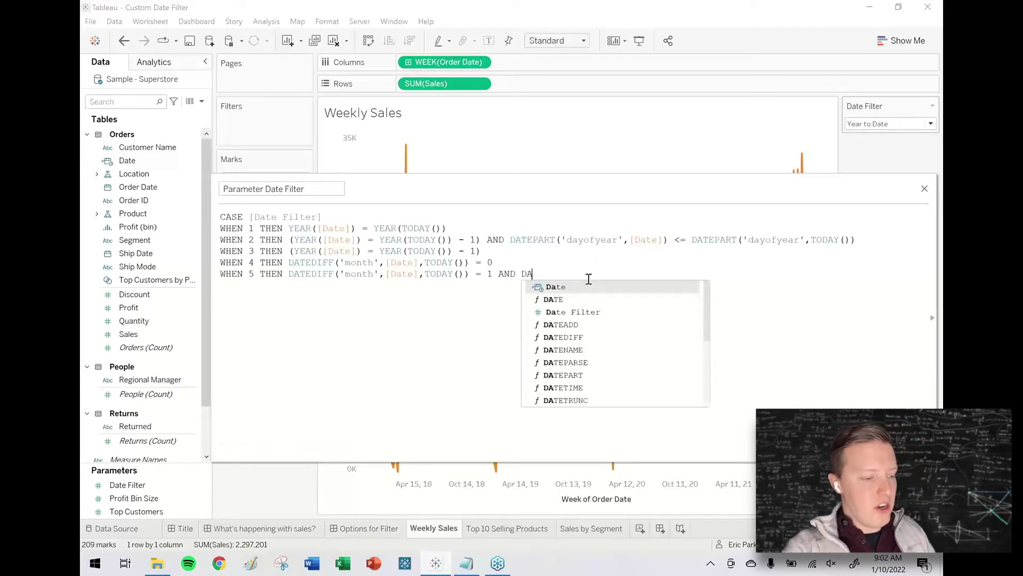
type("[Date])")
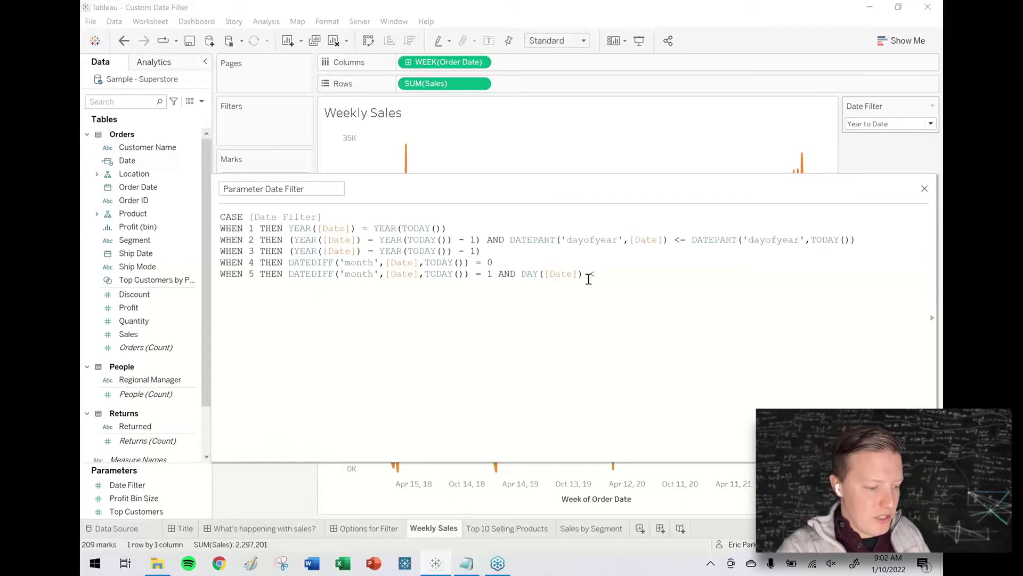
type("<= DAY(T")
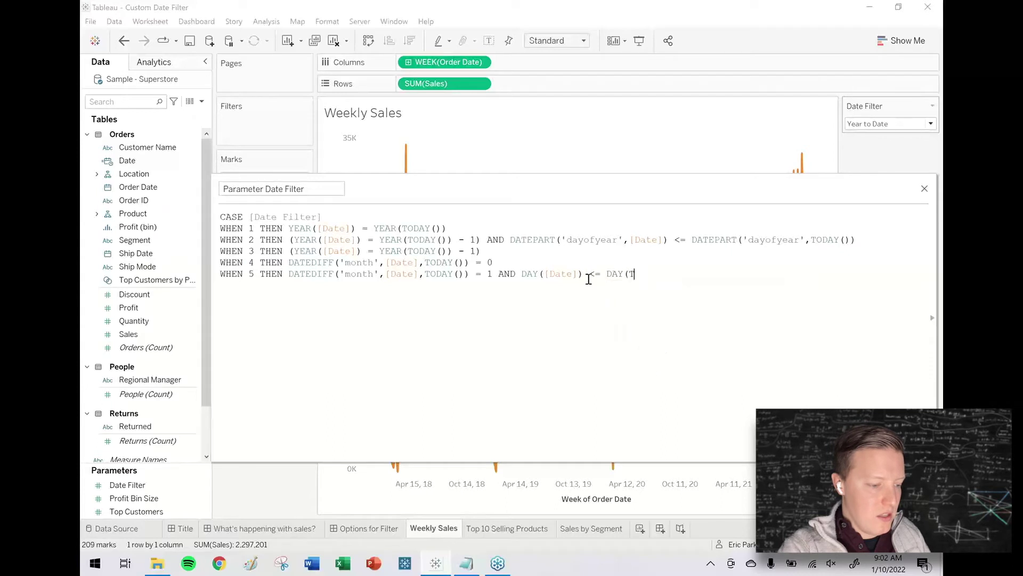
type("ODAY())")
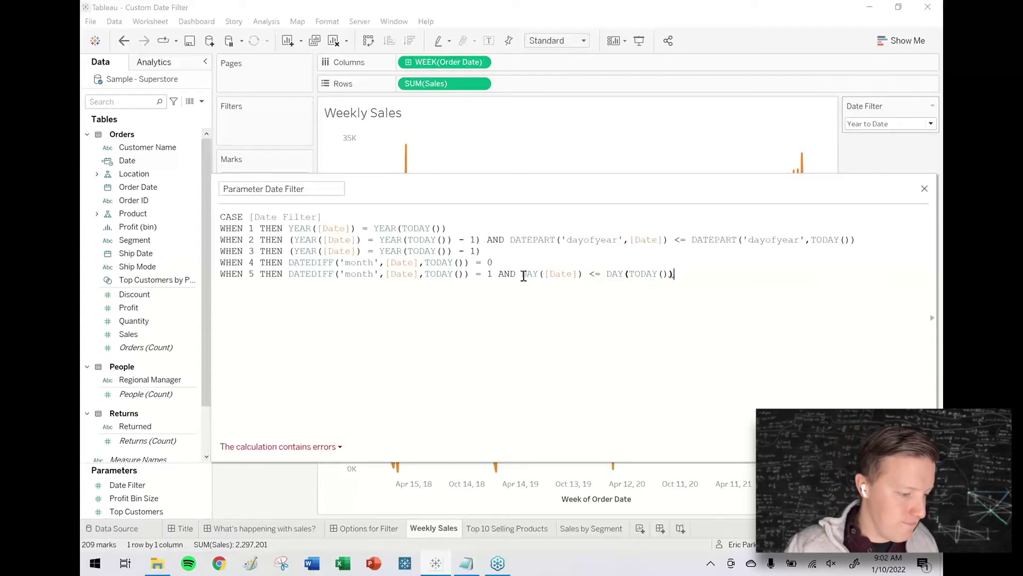
key("Return")
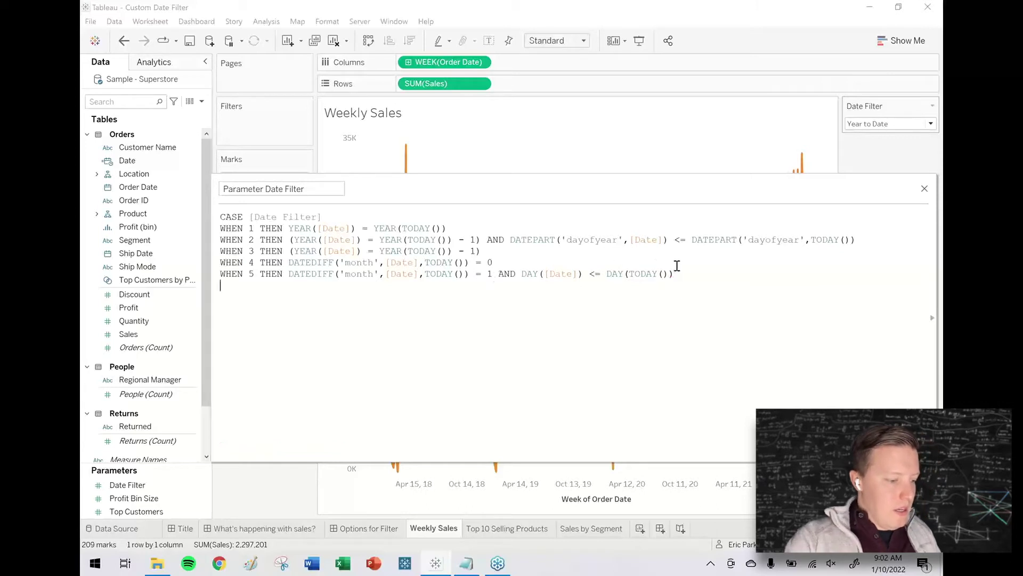
Step: Wrap the DATEDIFF ... AND DAY([Date]) part of WHEN 5 in parentheses and begin a sixth line
left_click(585, 273)
type(")")
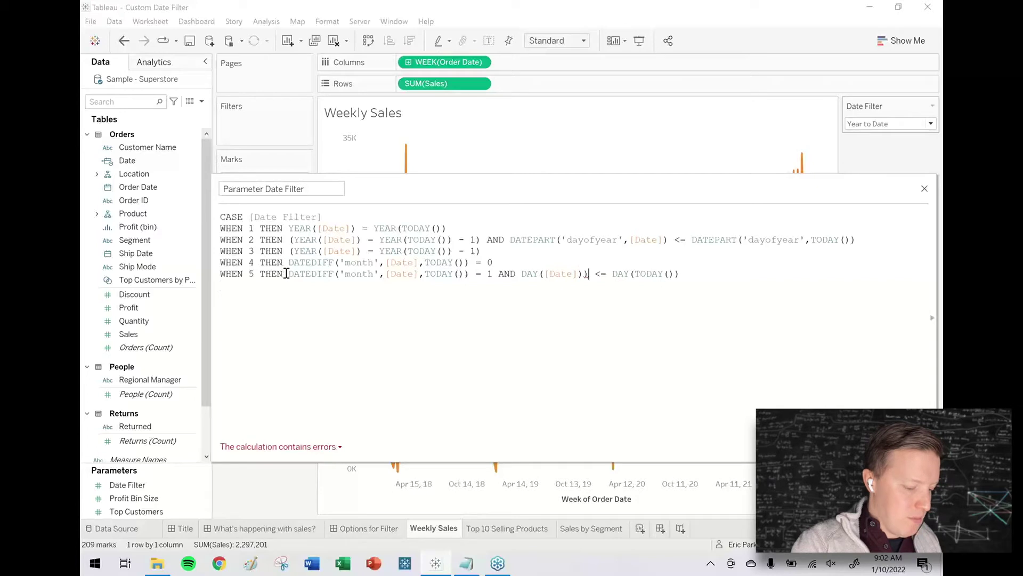
left_click(287, 273)
type("(")
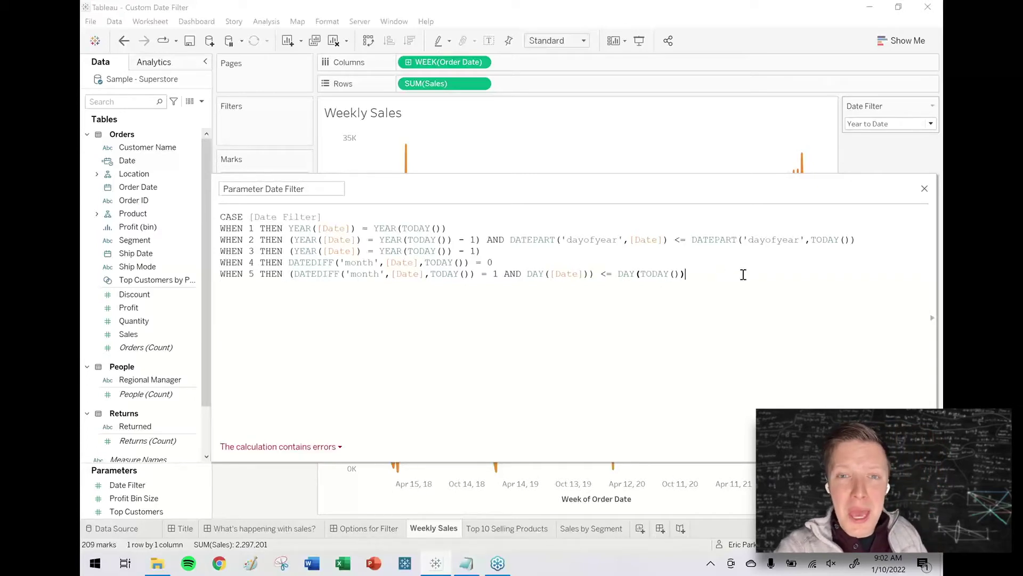
key("Return")
Step: Add WHEN 6 THEN followed by a copy of the WHEN 5 condition
type("WHEN ")
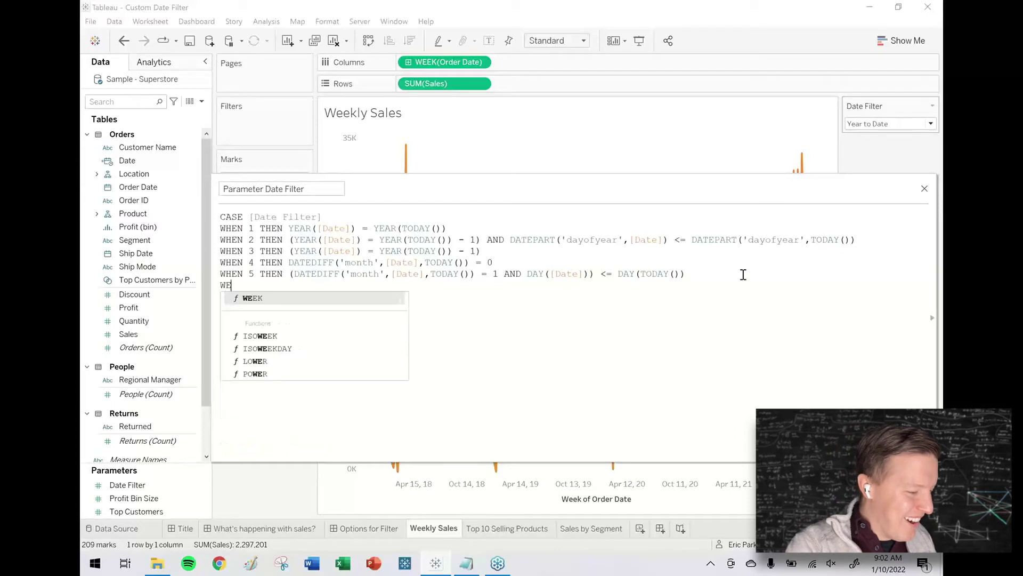
type("6 THEN")
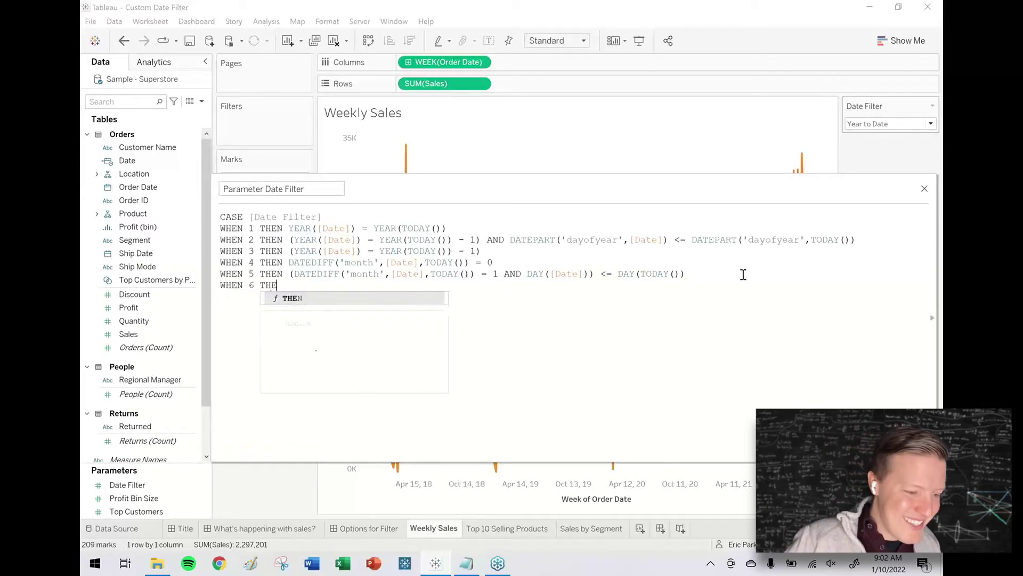
left_click(883, 126)
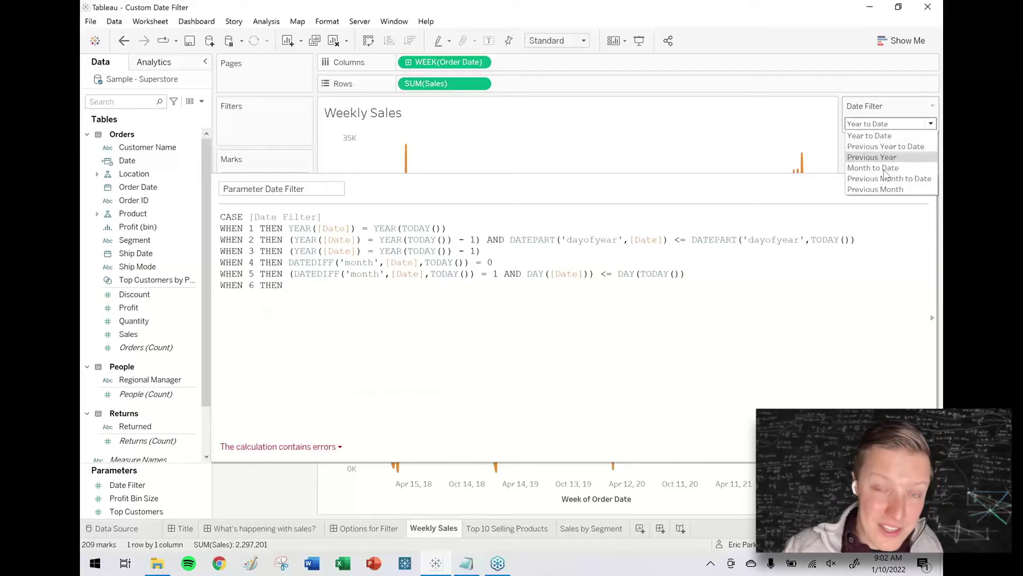
left_click(663, 306)
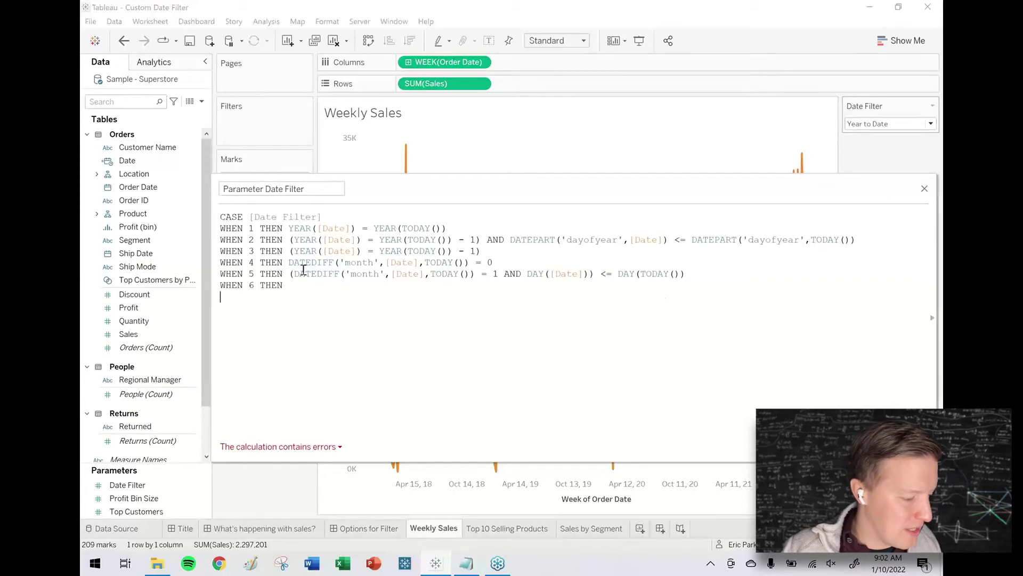
left_click_drag(290, 273, 593, 273)
key("ctrl+c")
left_click(432, 292)
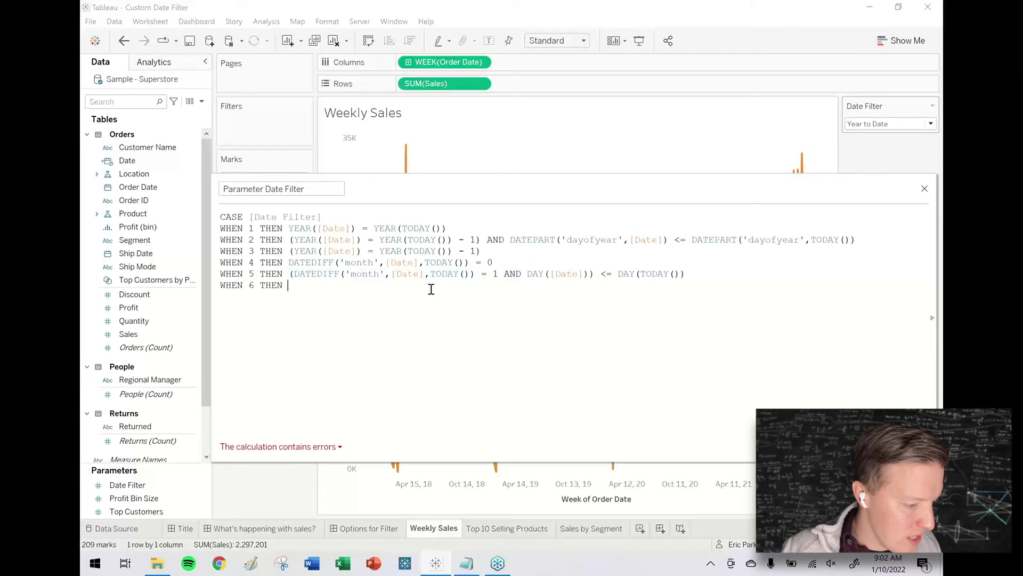
key("ctrl+v")
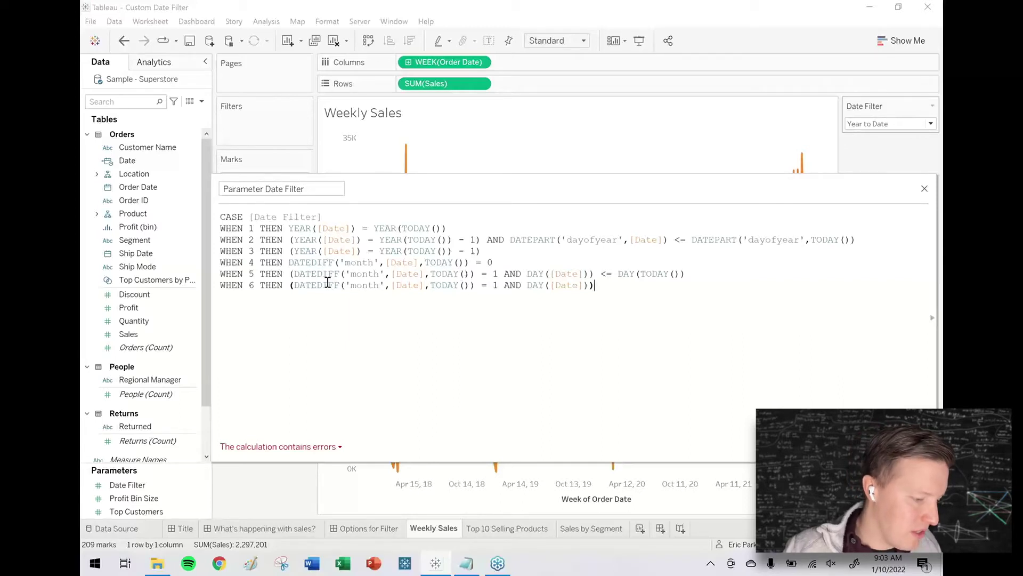
Step: Remove the day comparison from WHEN 6 and close the CASE with END
left_click_drag(504, 285, 608, 288)
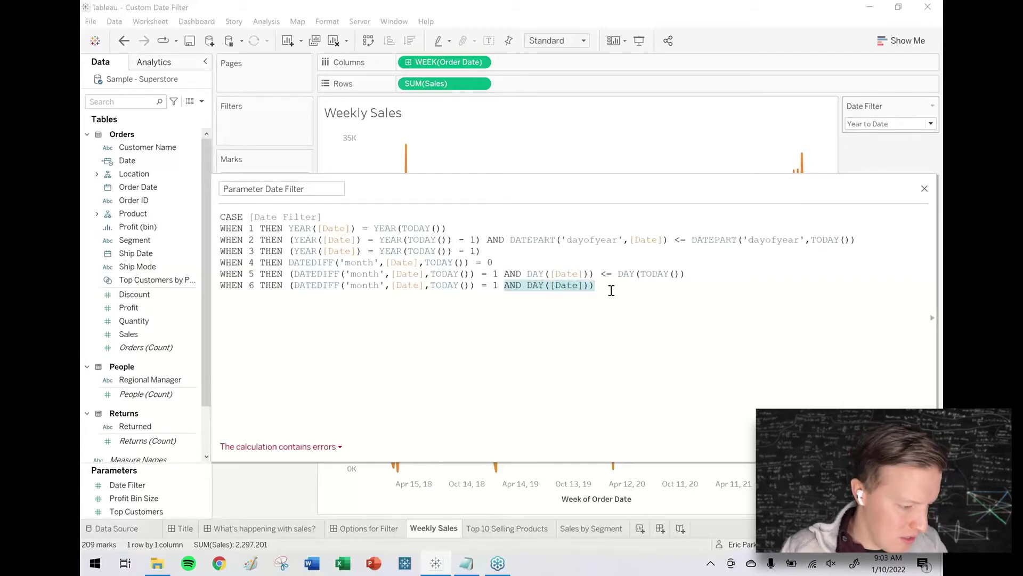
key("BackSpace")
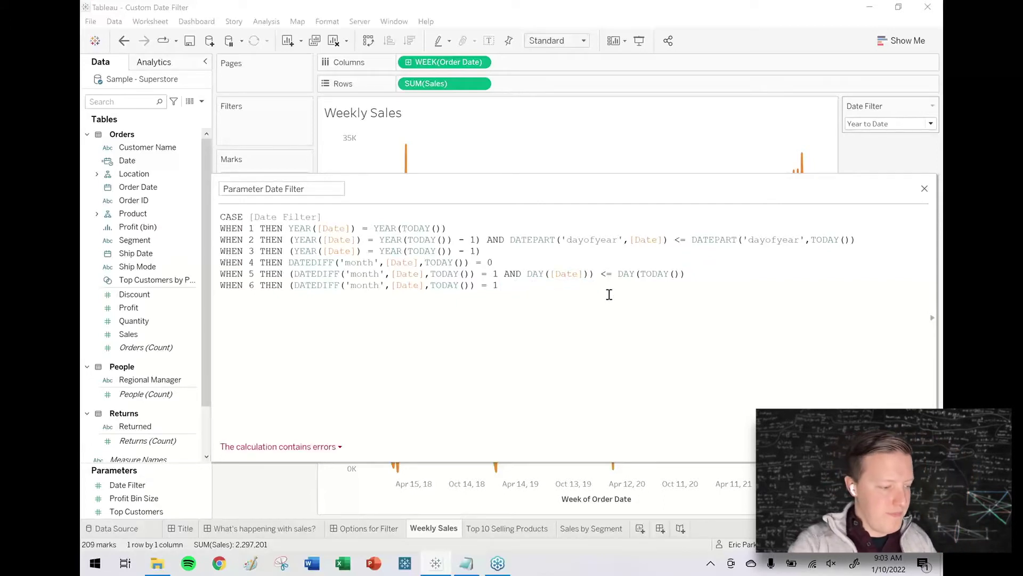
key("Return")
type("END")
key("Return")
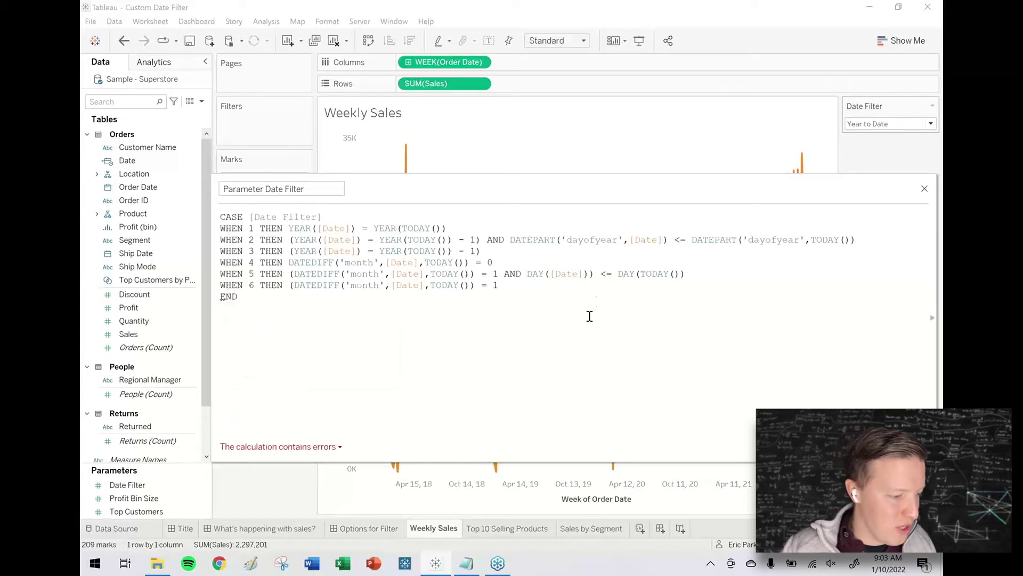
Step: Rebalance the WHEN 1 parentheses, check the remaining error, and comment out WHEN 2
left_click(478, 228)
key("BackSpace")
left_click(483, 347)
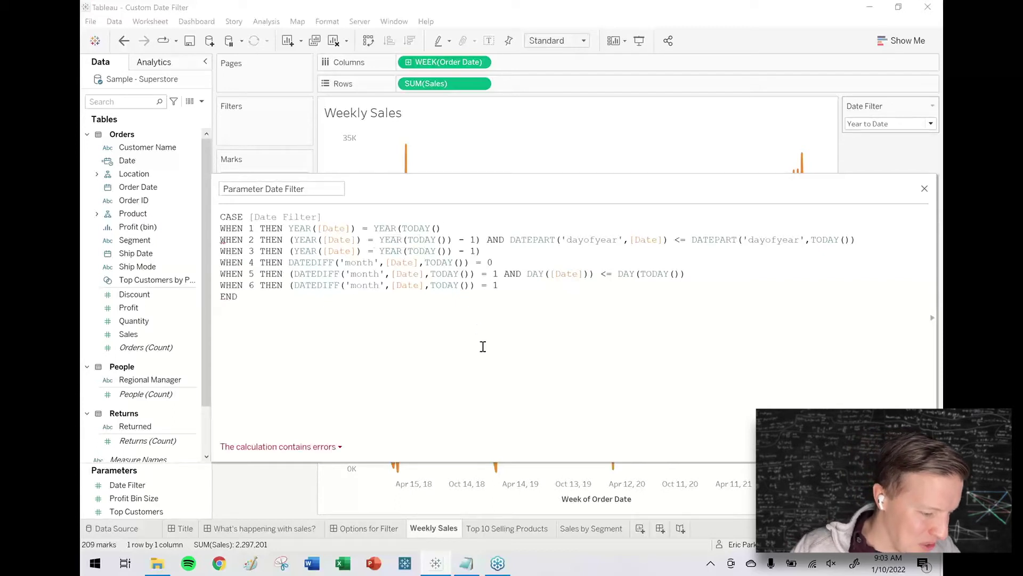
left_click(318, 448)
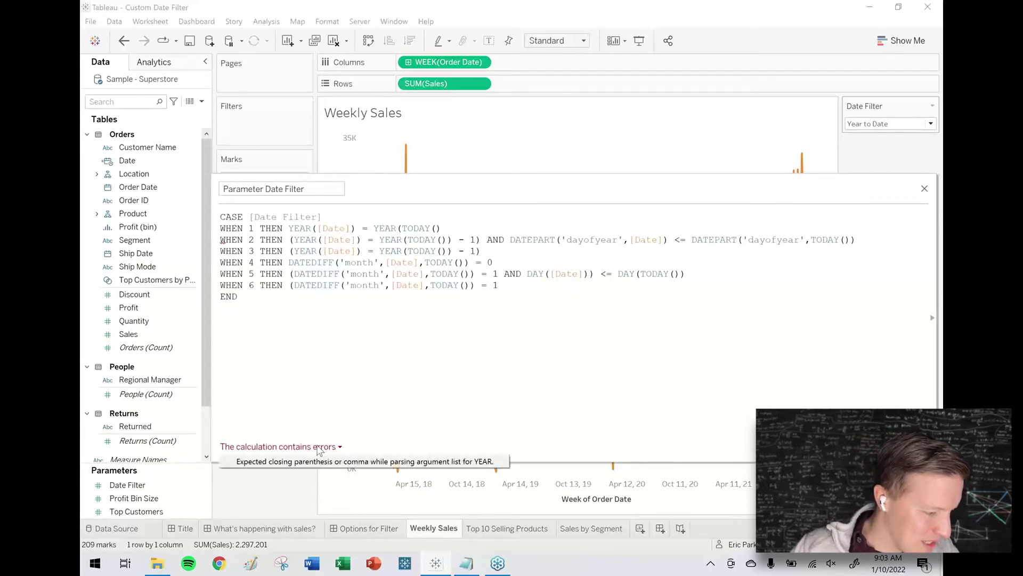
left_click(451, 226)
type(")")
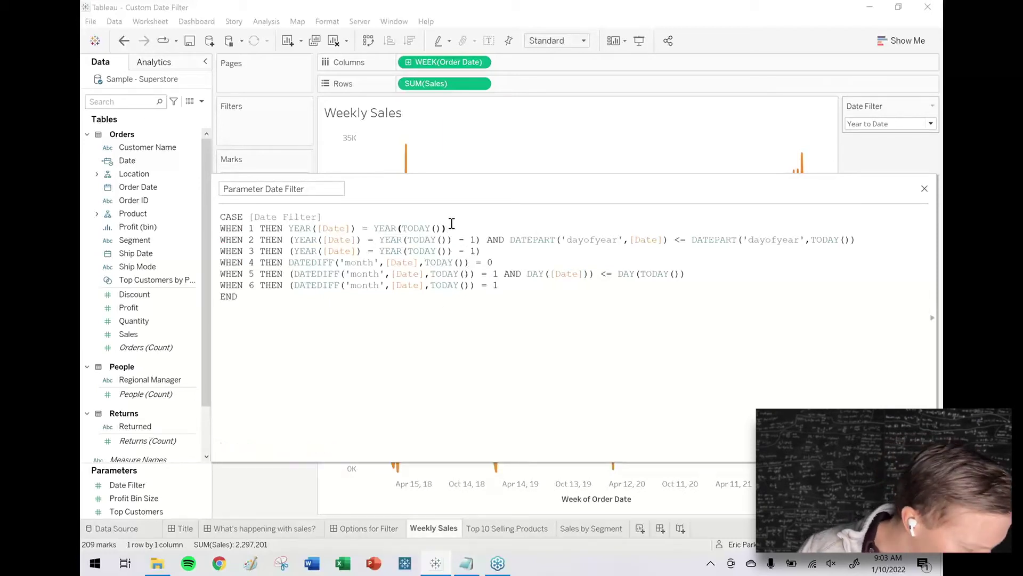
left_click(277, 449)
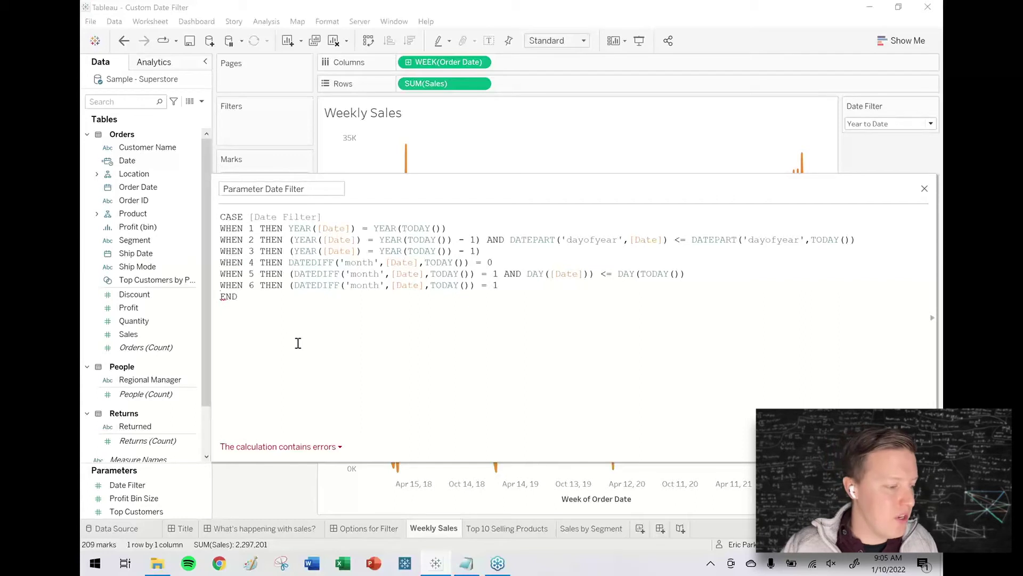
left_click(222, 237)
type("//")
type("//")
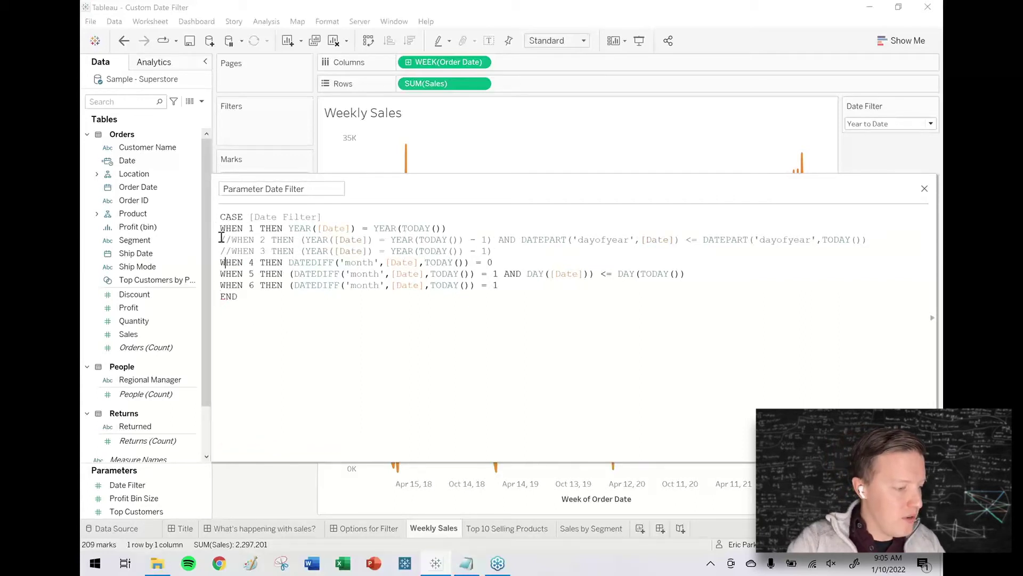
type("//")
Step: Comment out the following WHEN lines with // down to WHEN 6
key("Down")
key("Home")
type("//")
key("Down")
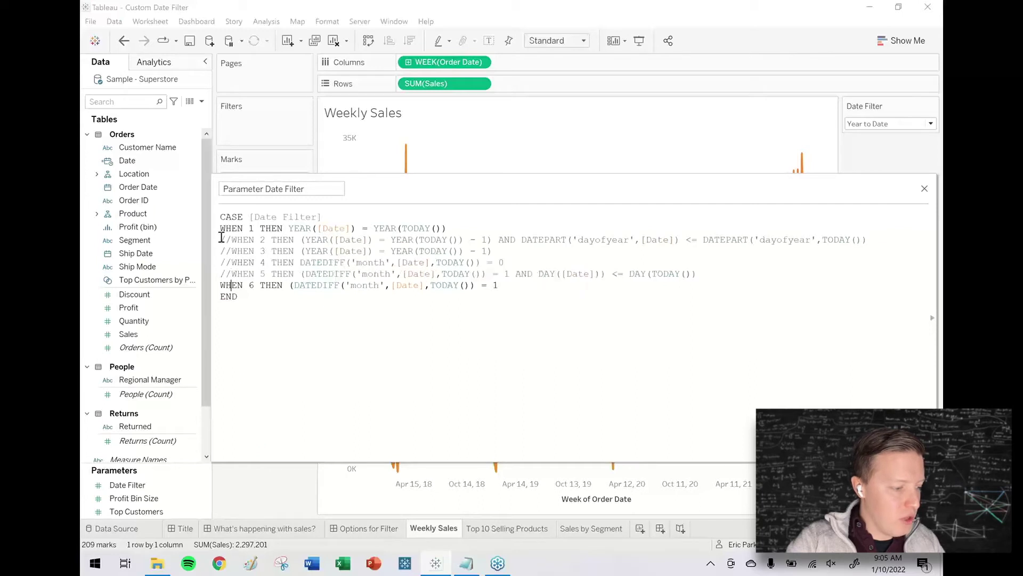
key("Home")
type("//")
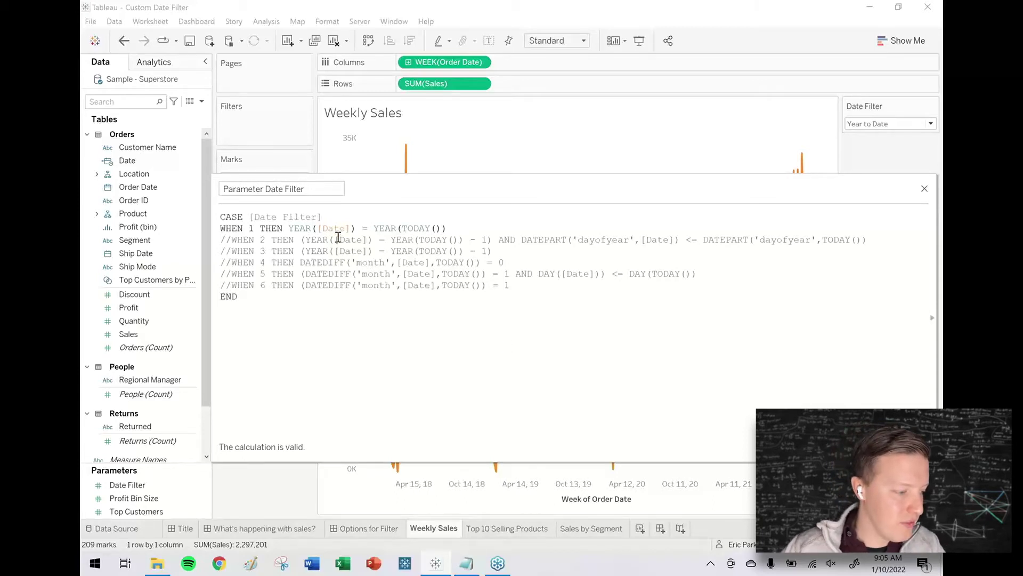
Step: Uncomment WHEN 2, 3, 4 and 5 one at a time to find the faulty clause
left_click(233, 238)
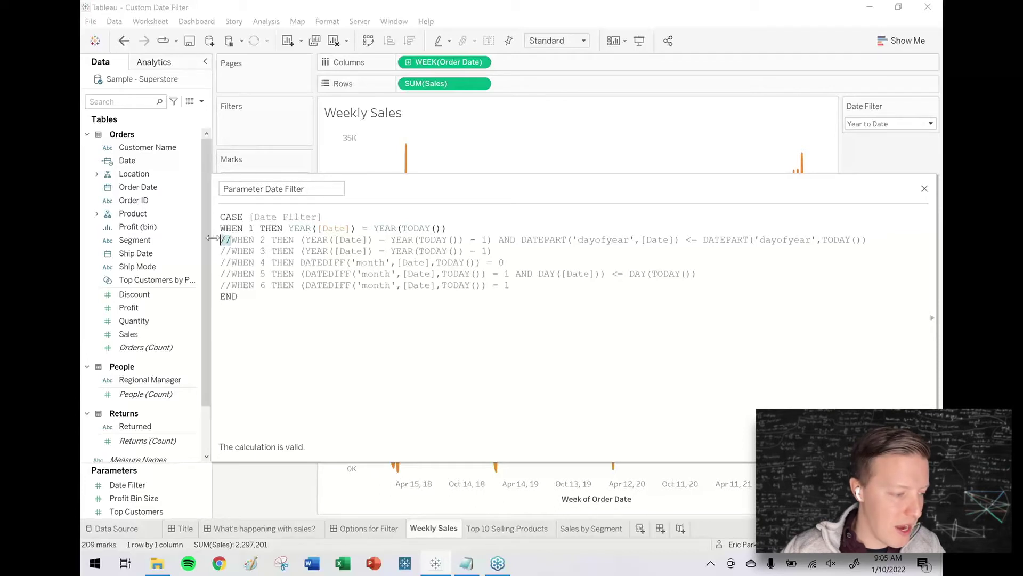
key("BackSpace")
key("BackSpace")
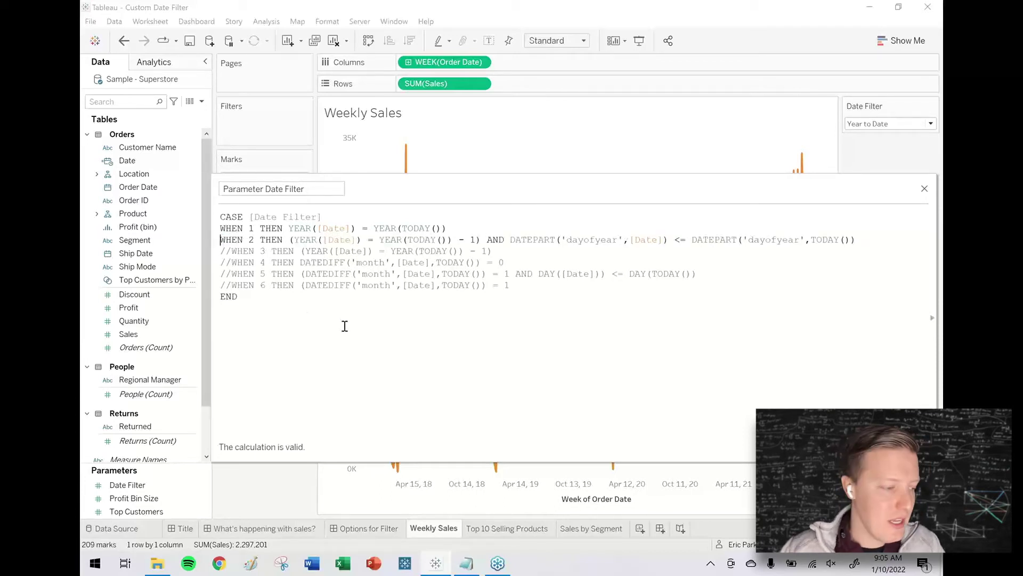
left_click(232, 250)
key("BackSpace")
key("BackSpace")
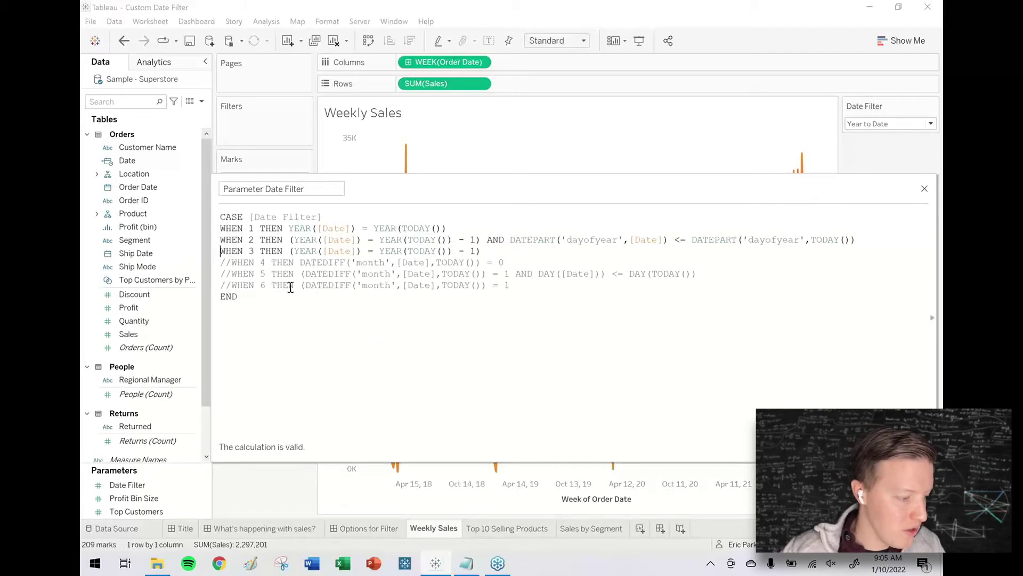
left_click(231, 263)
key("BackSpace")
key("BackSpace")
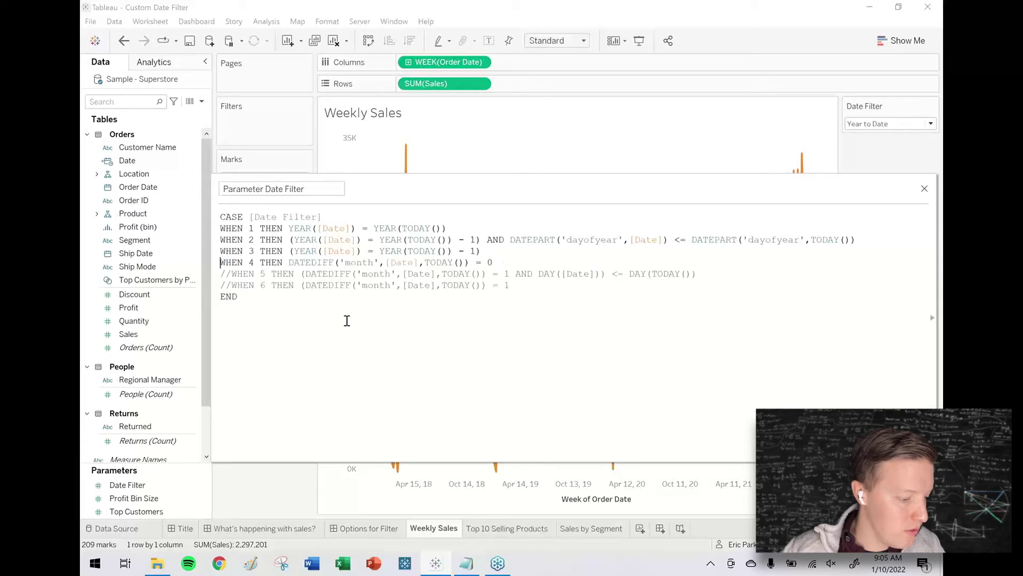
left_click(220, 273)
key("Delete")
key("Delete")
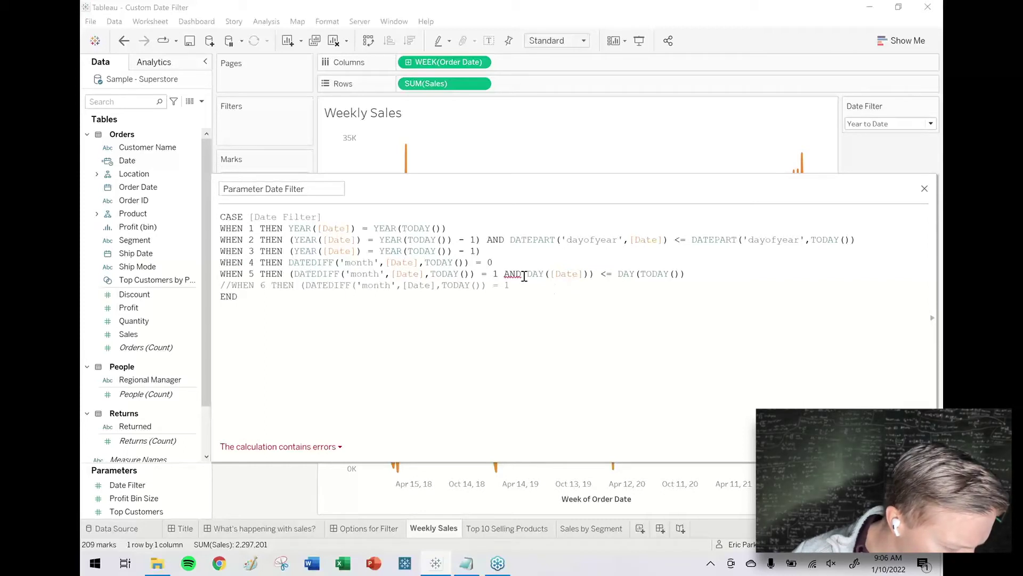
Step: Delete the extra parenthesis after DAY([Date]) on WHEN 5 and uncomment WHEN 6
left_click(591, 273)
key("BackSpace")
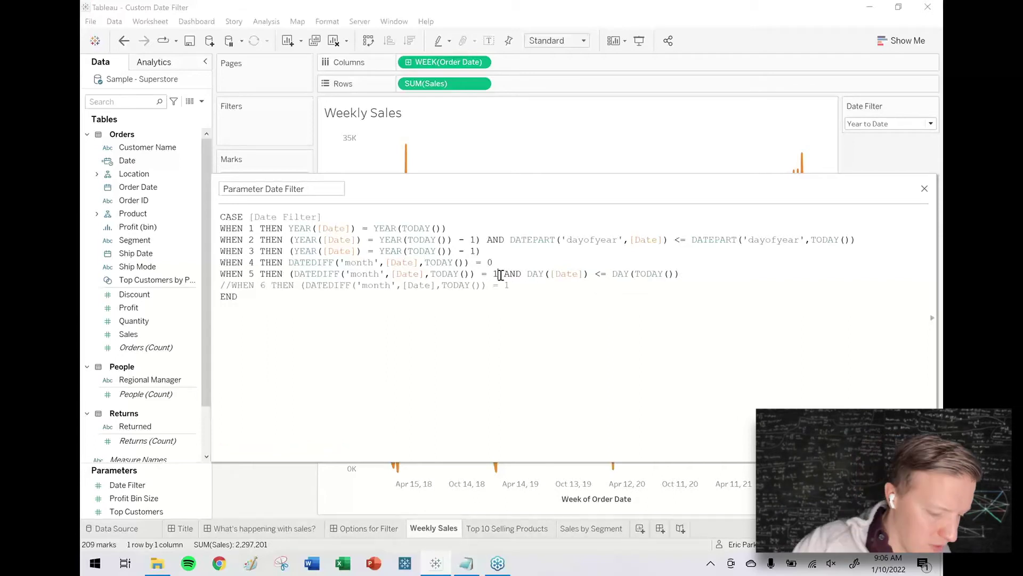
left_click(500, 273)
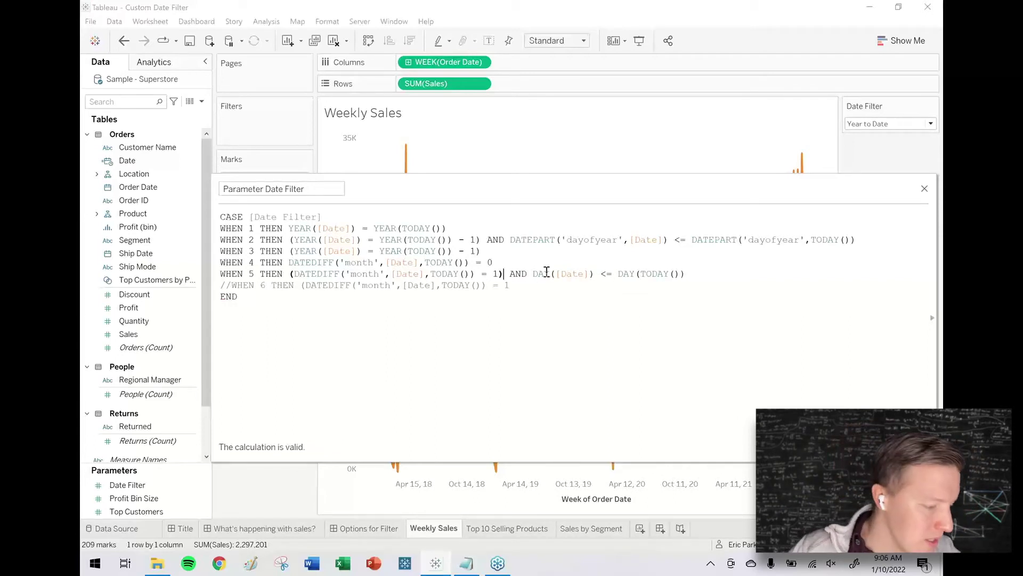
left_click(225, 285)
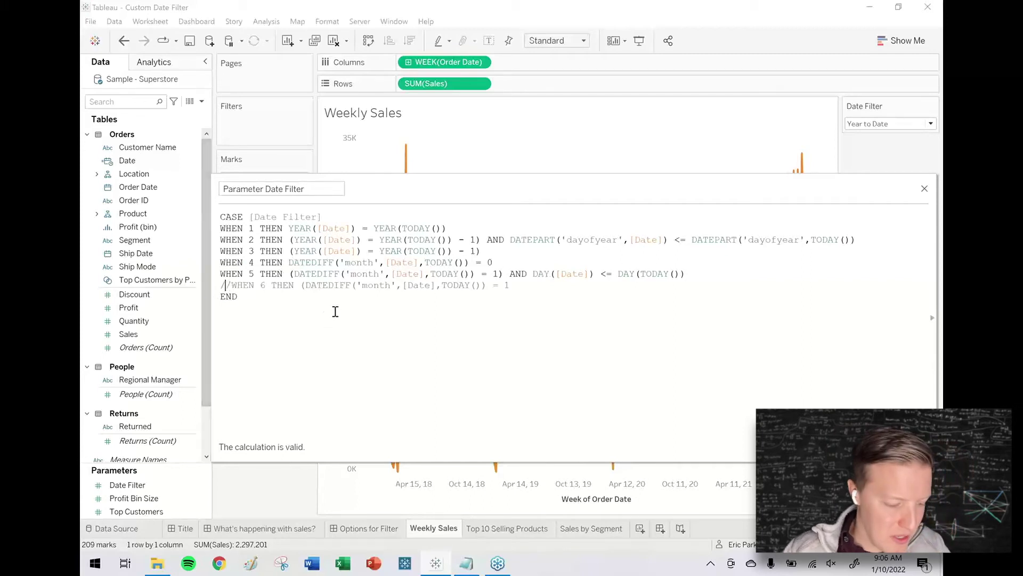
key("Right")
key("BackSpace")
key("BackSpace")
left_click(363, 327)
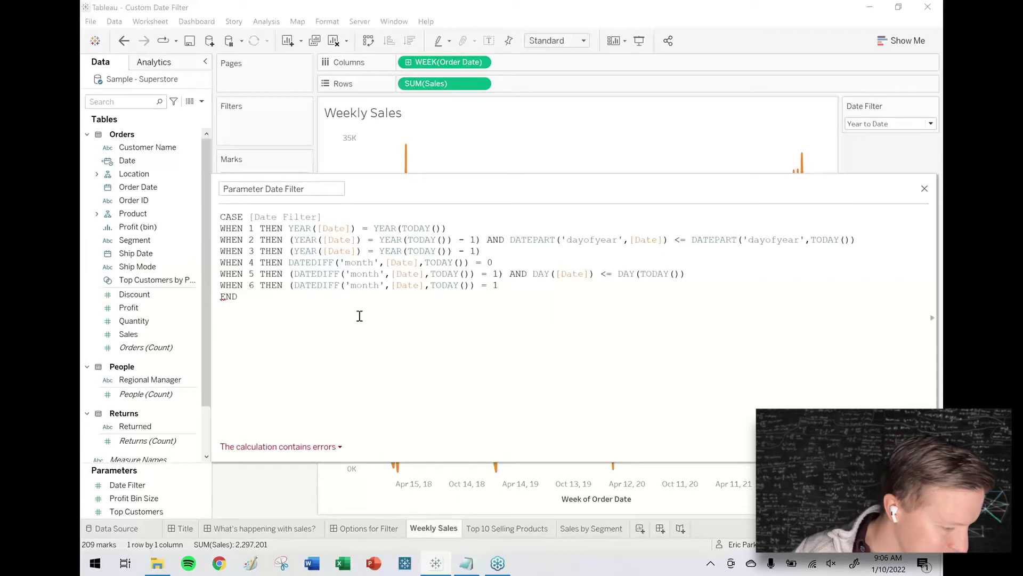
Step: Make WHEN 6 read DATEDIFF('month',[Date],TODAY()) = 1 and save the Parameter Date Filter field
left_click(471, 285)
key("Delete")
left_click(521, 286)
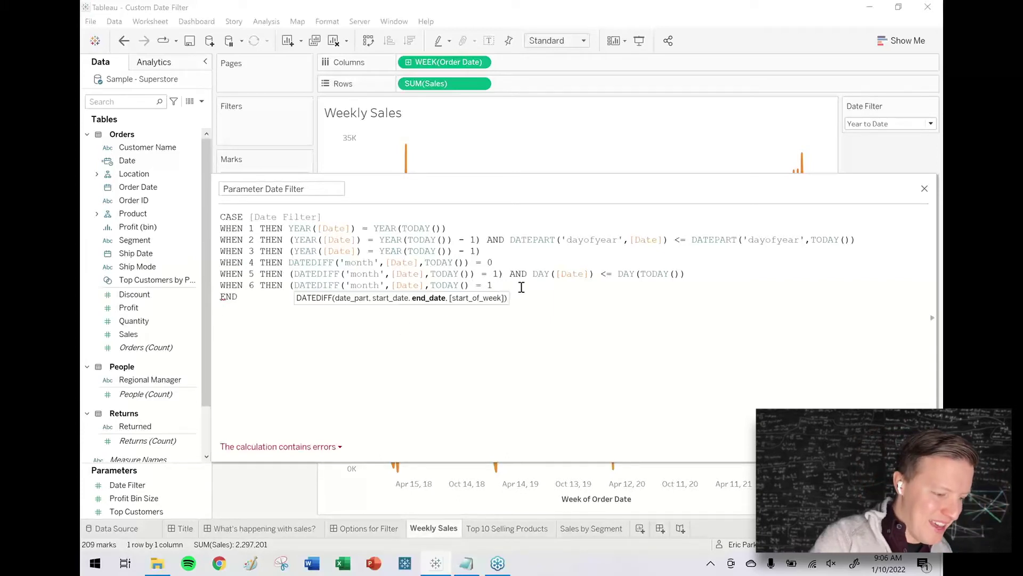
type("= 1)")
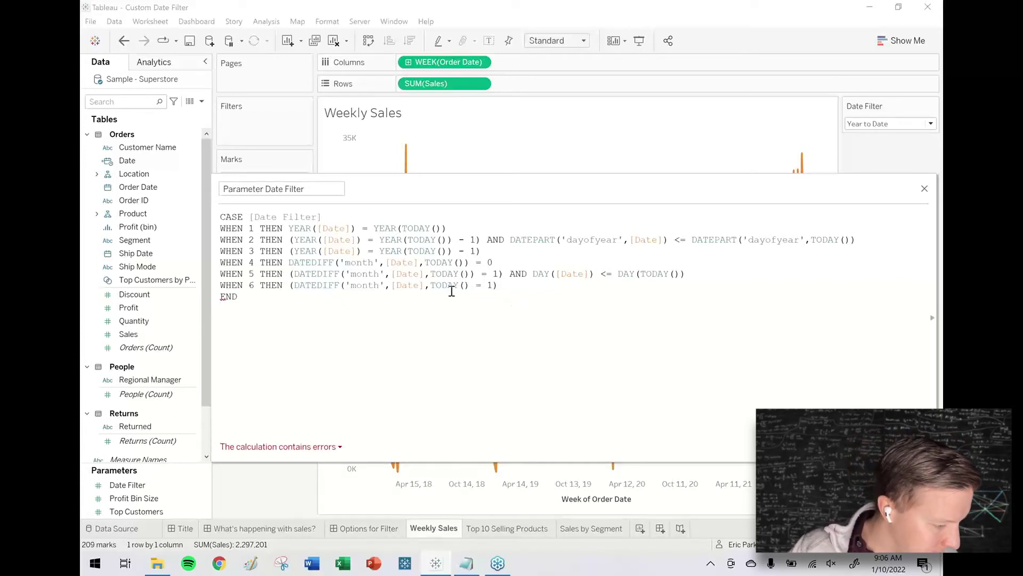
left_click(295, 286)
key("BackSpace")
left_click(491, 284)
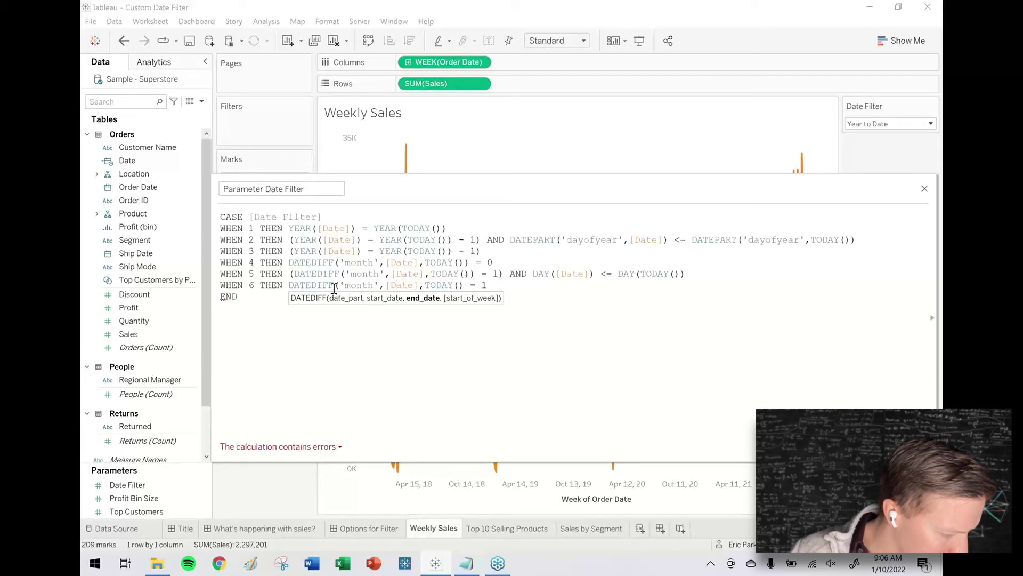
left_click(464, 287)
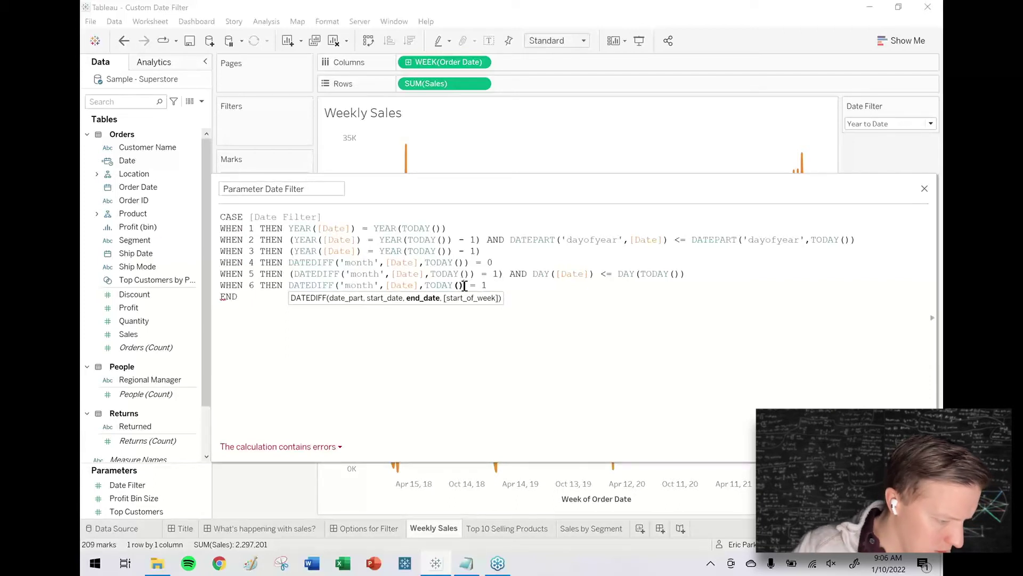
type(")")
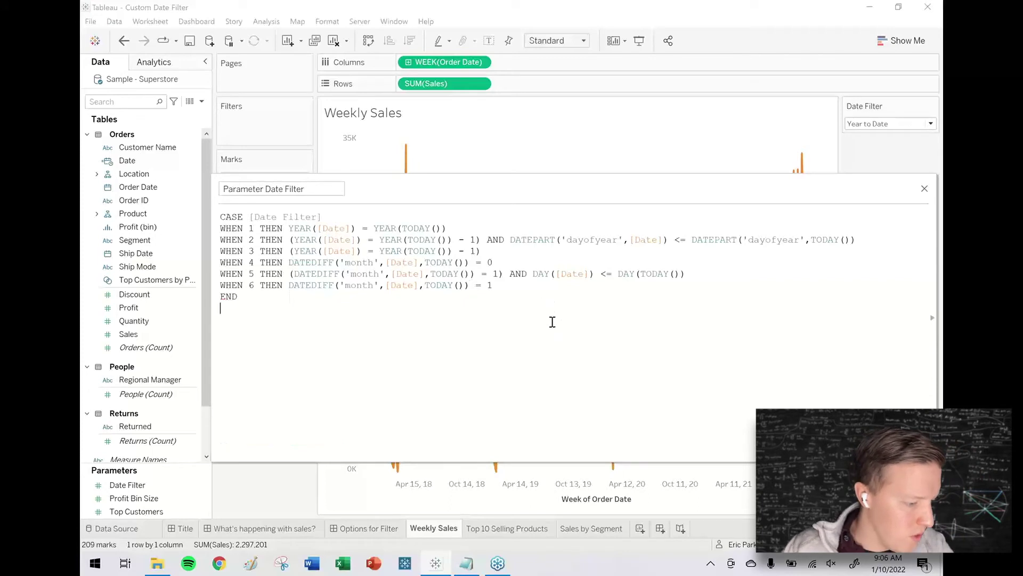
left_click(551, 322)
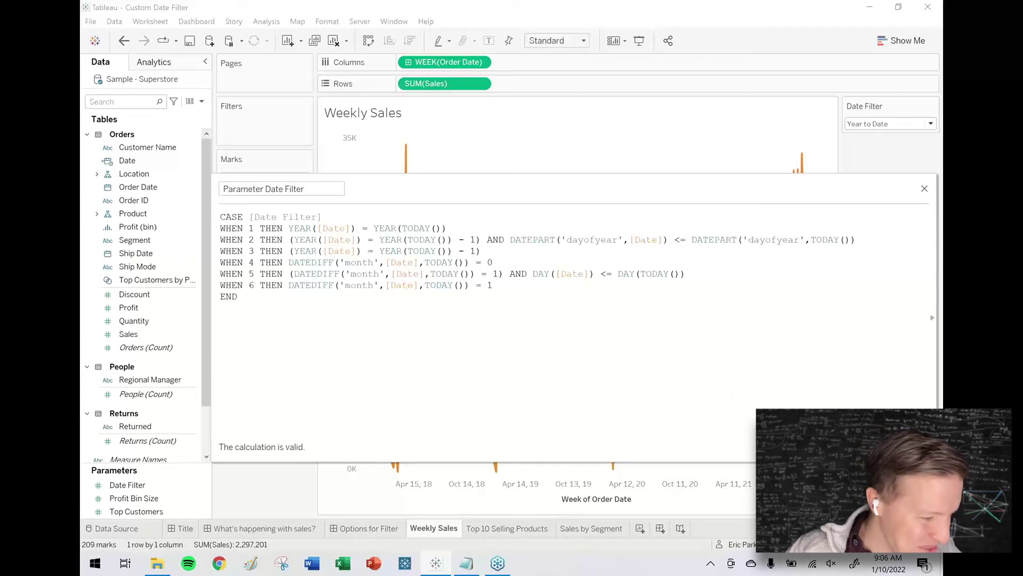
left_click(912, 446)
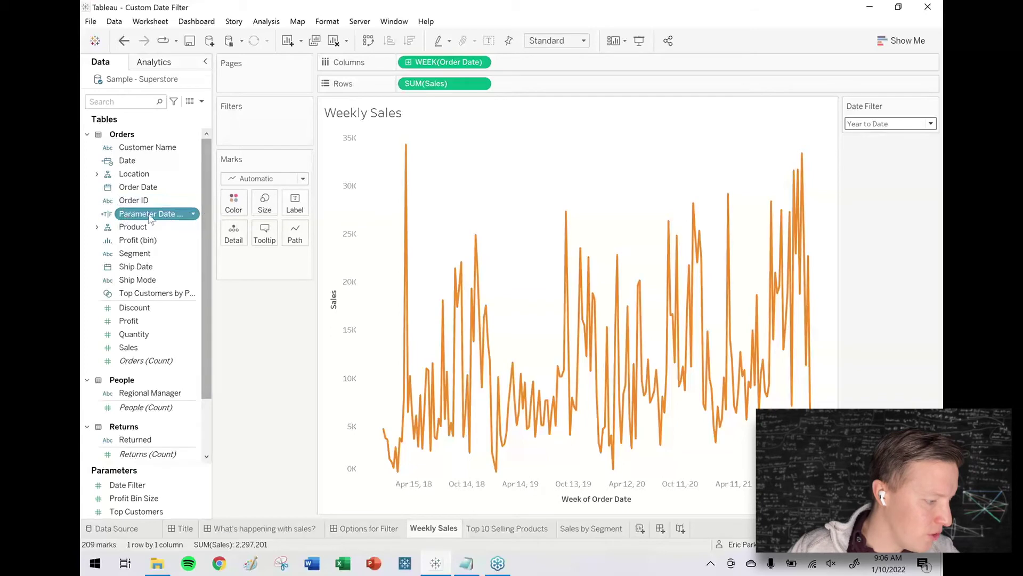
Step: Filter Weekly Sales to Parameter Date Filter = True, leaving only December 2021 weeks (24,580)
left_click_drag(130, 217, 240, 129)
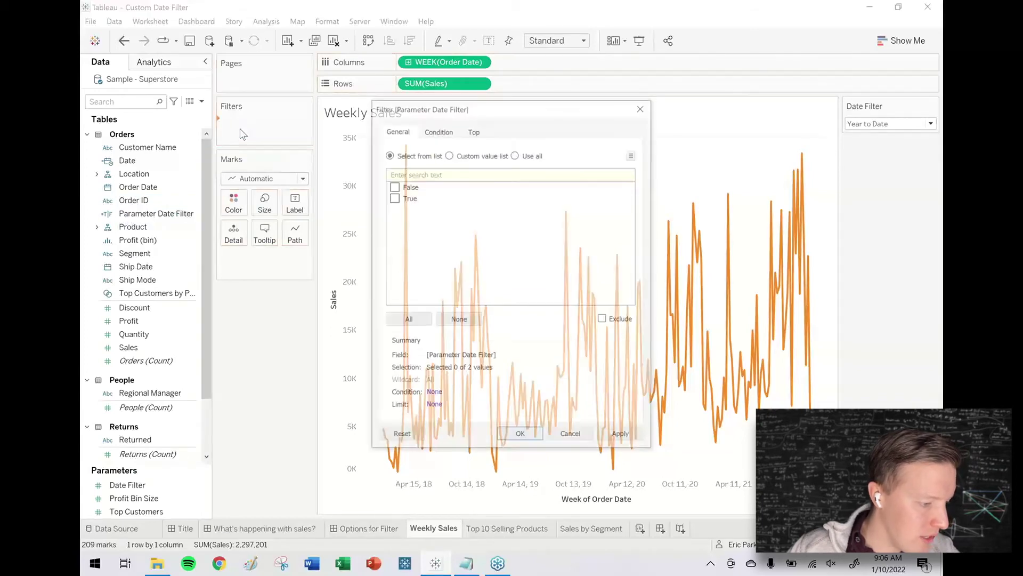
left_click(392, 198)
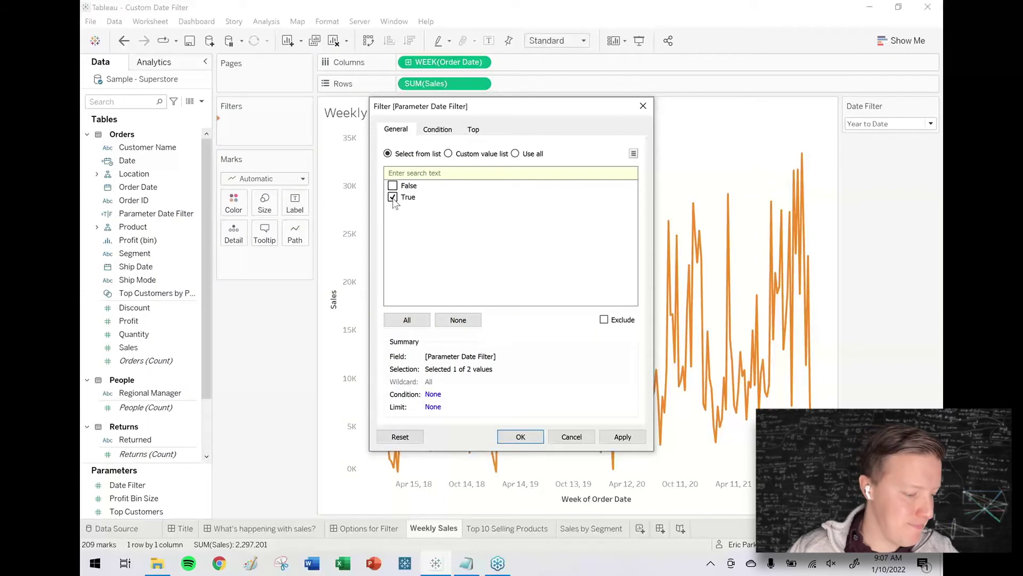
left_click(521, 436)
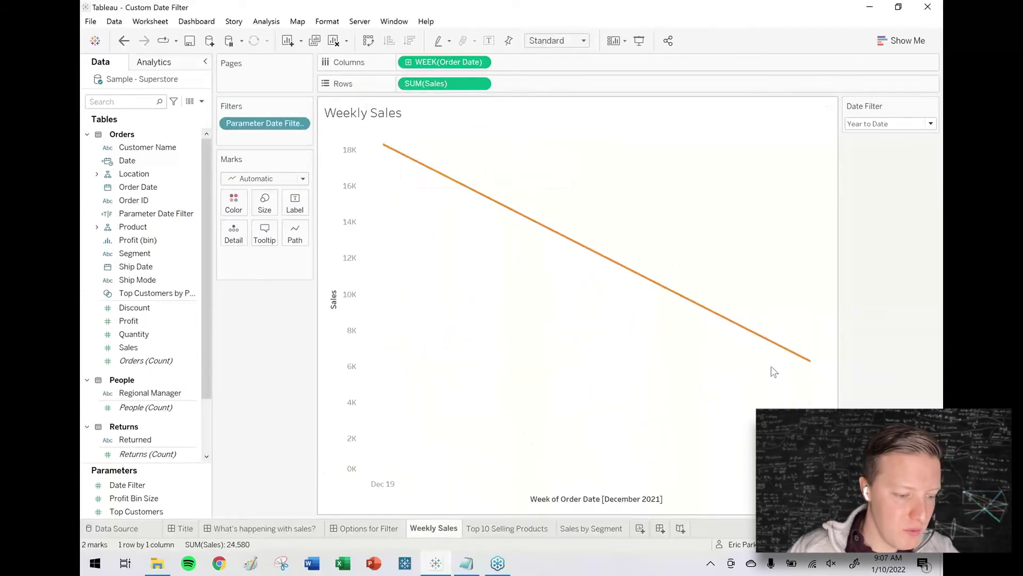
mouse_move(809, 367)
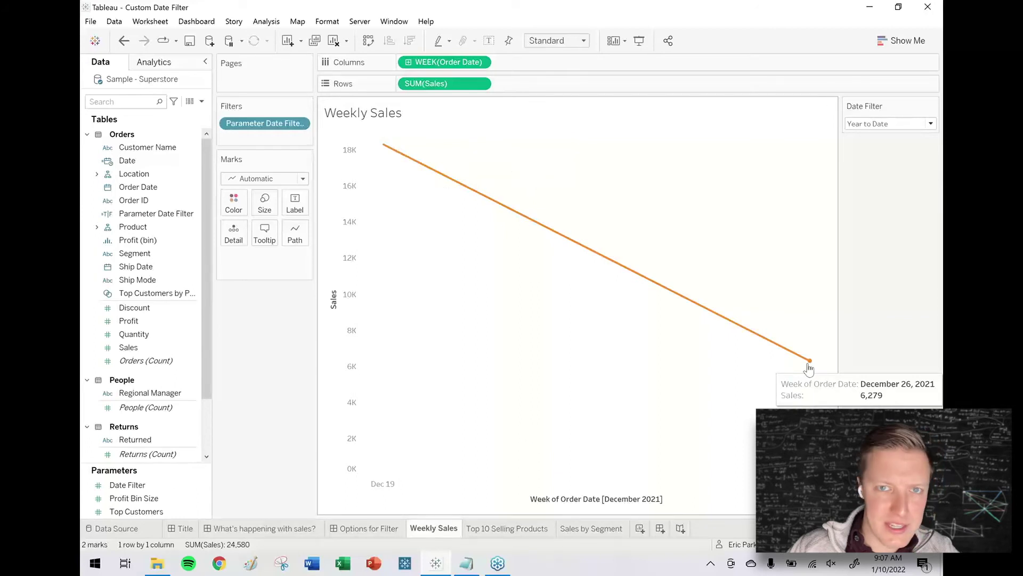
left_click(874, 124)
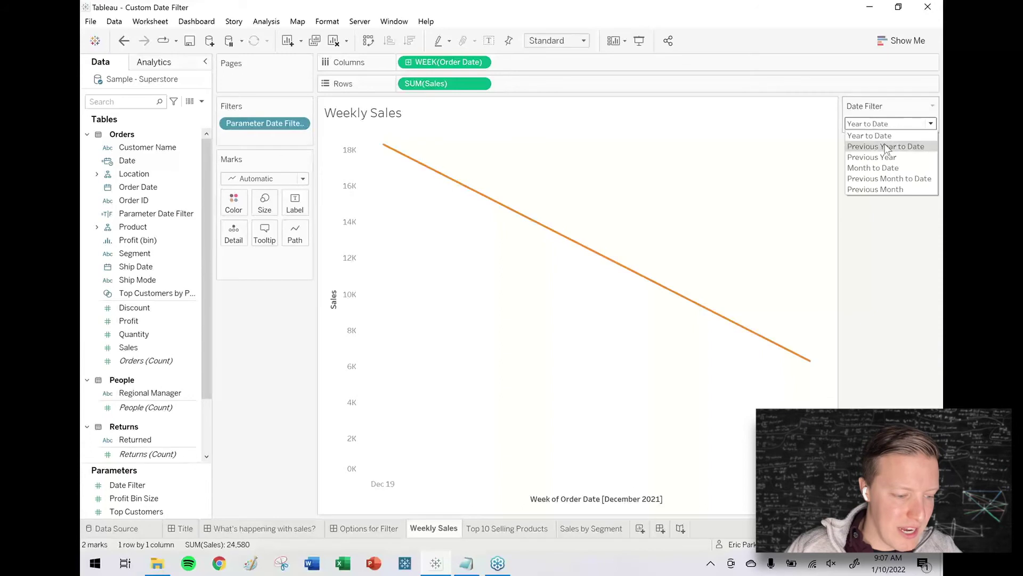
left_click(886, 148)
left_click(879, 126)
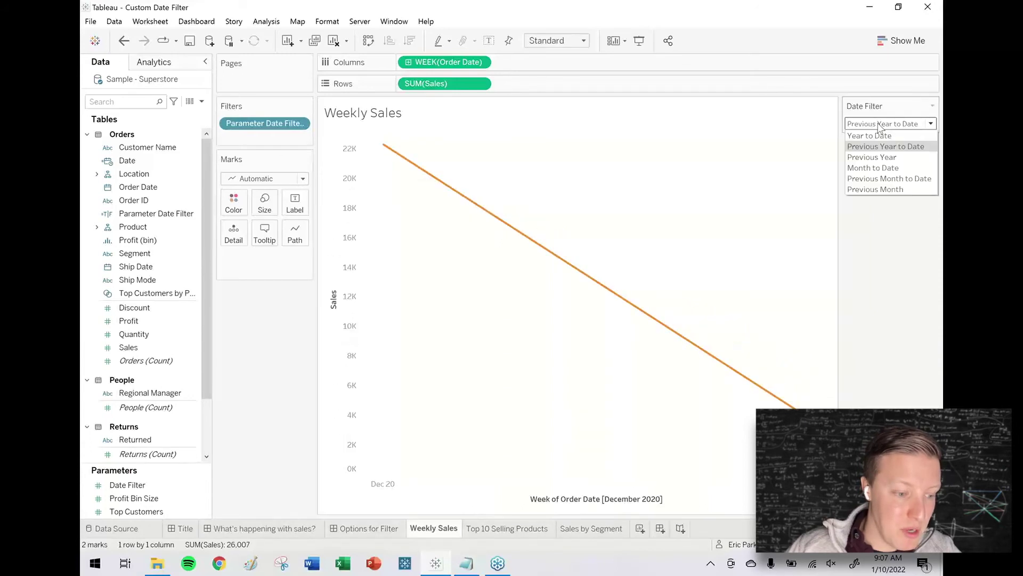
left_click(883, 158)
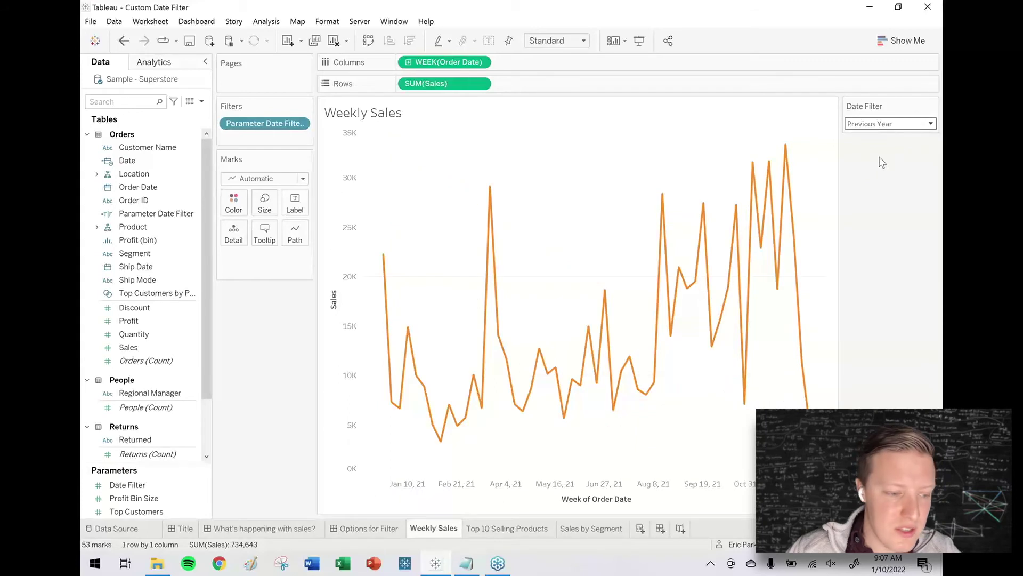
left_click(886, 124)
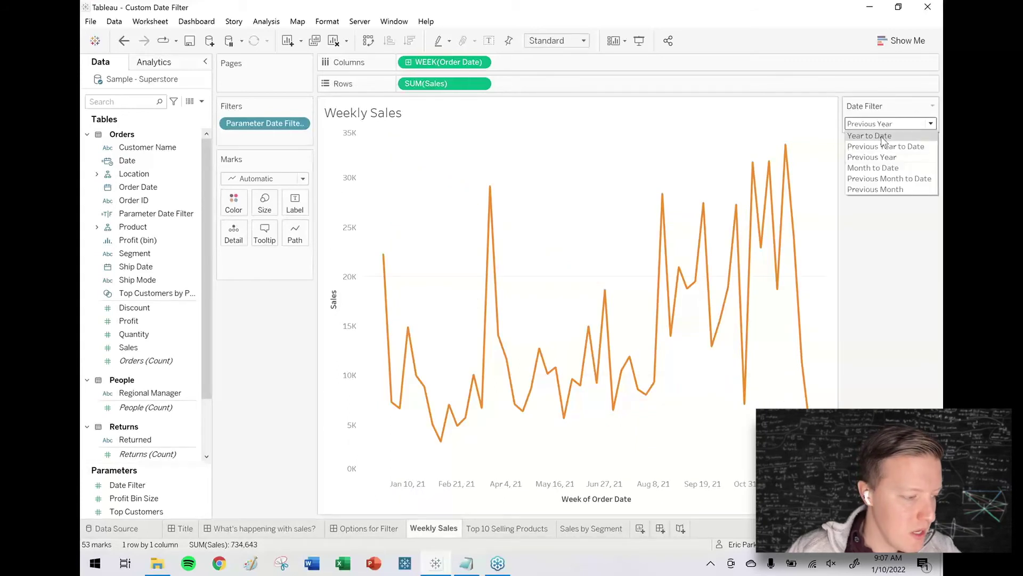
left_click(883, 137)
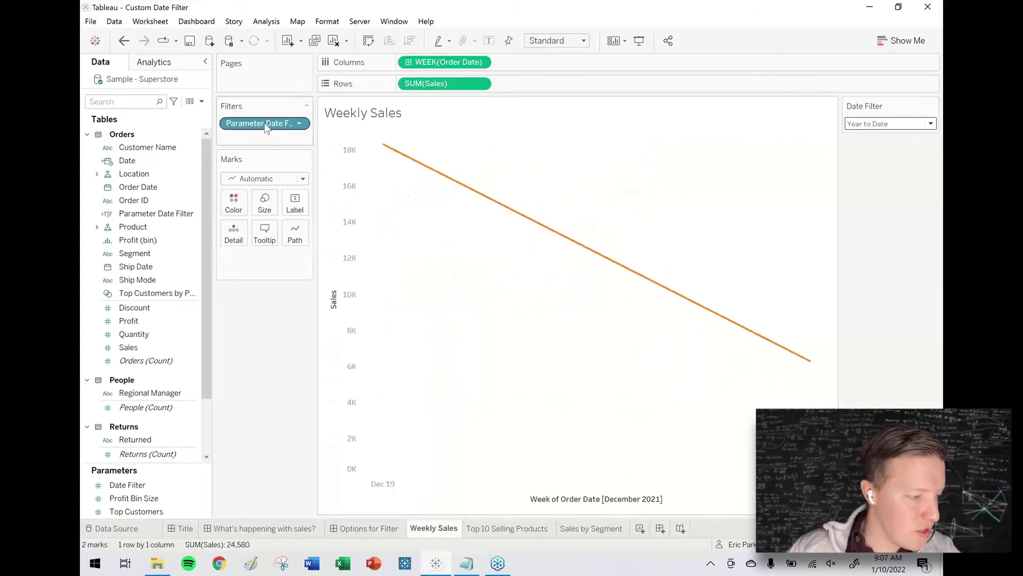
Step: Apply the Parameter Date Filter also to Top 10 Selling Products and Sales by Segment worksheets
left_click(299, 123)
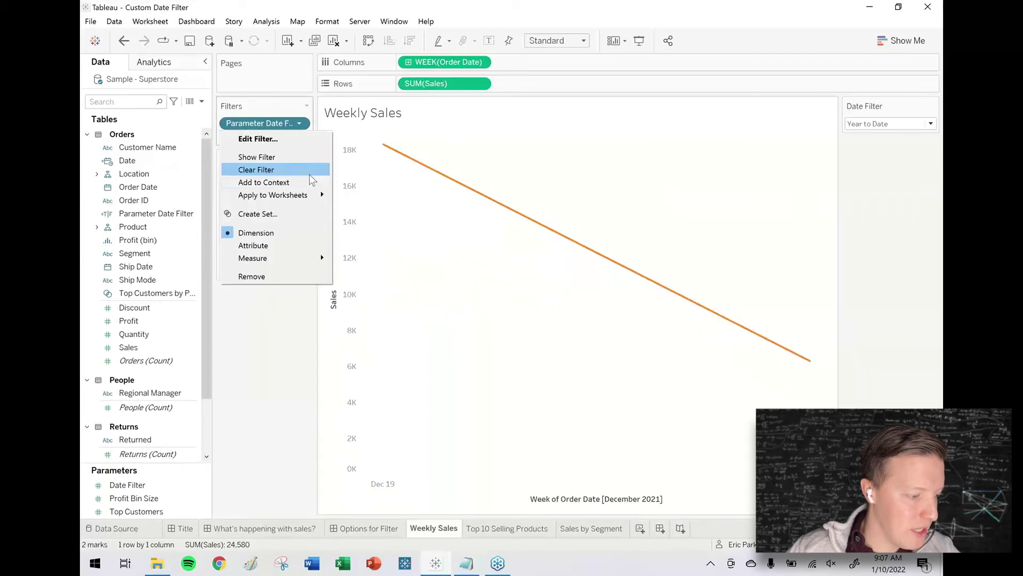
mouse_move(298, 195)
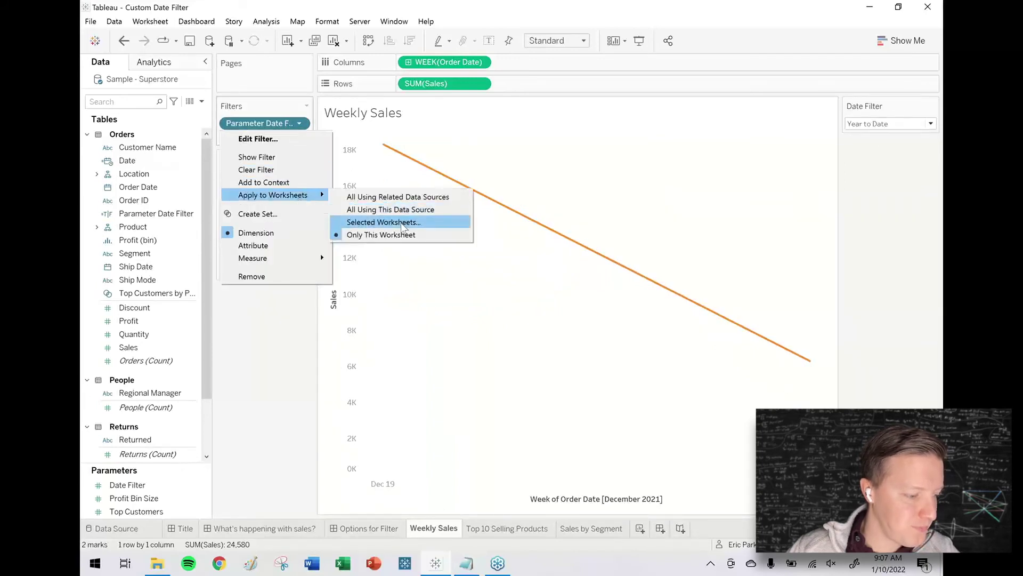
left_click(403, 222)
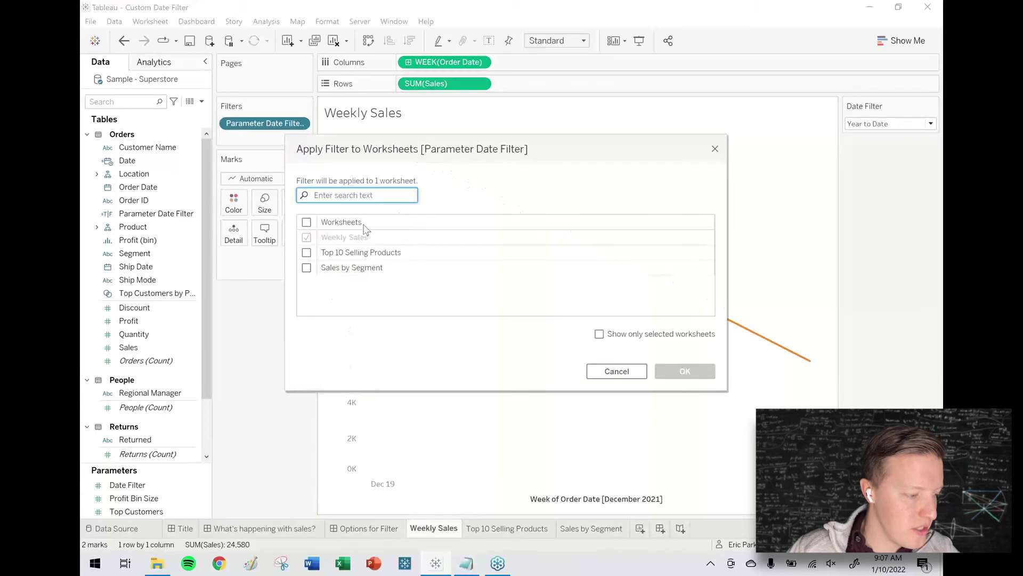
left_click(715, 149)
left_click(300, 124)
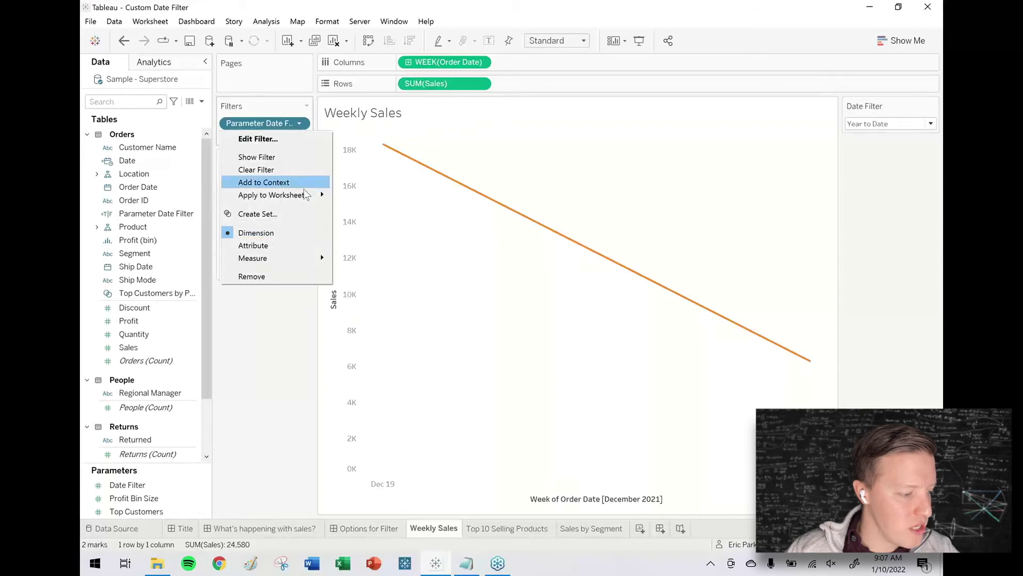
mouse_move(312, 194)
left_click(382, 222)
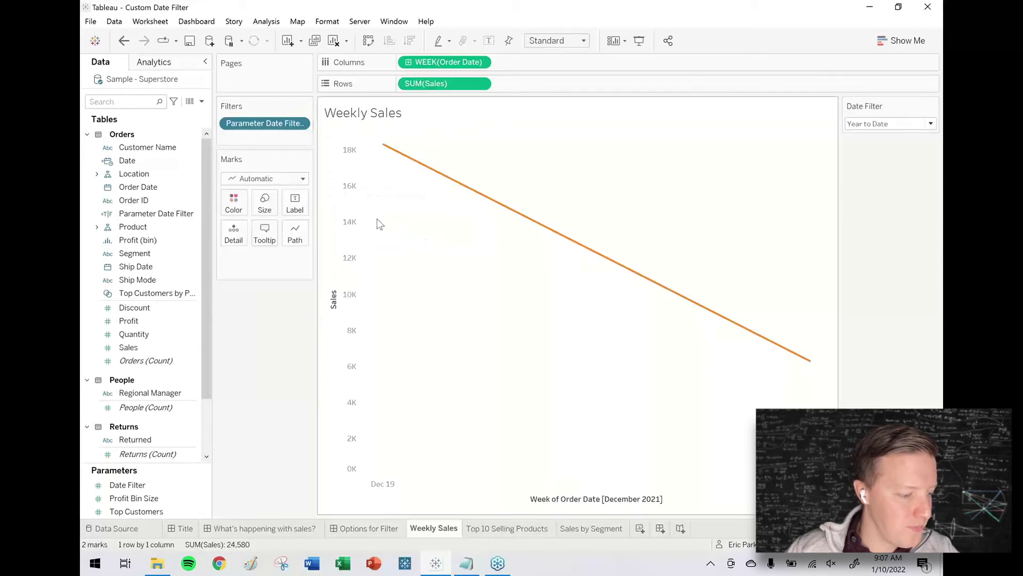
left_click(307, 252)
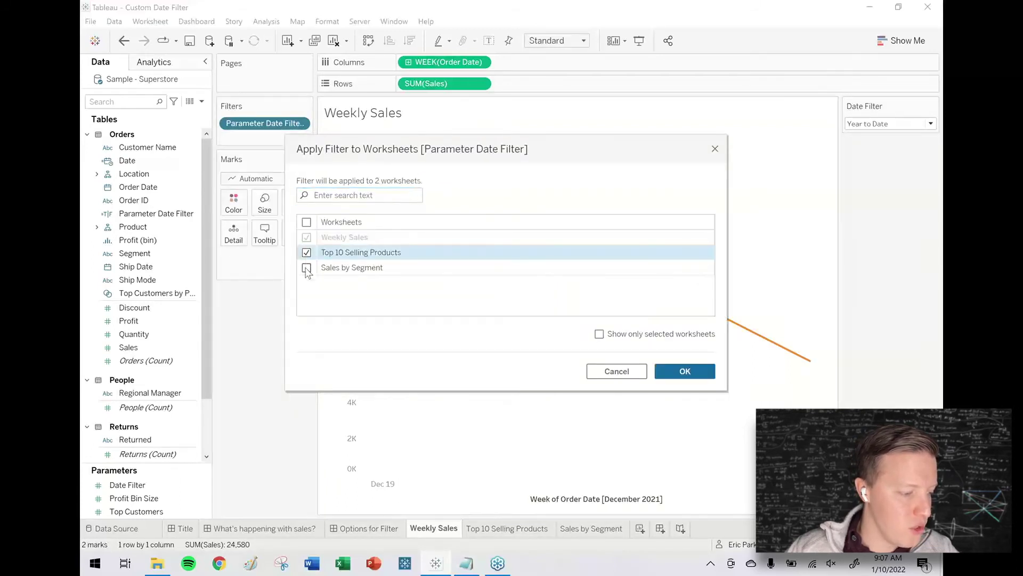
left_click(306, 267)
left_click(675, 373)
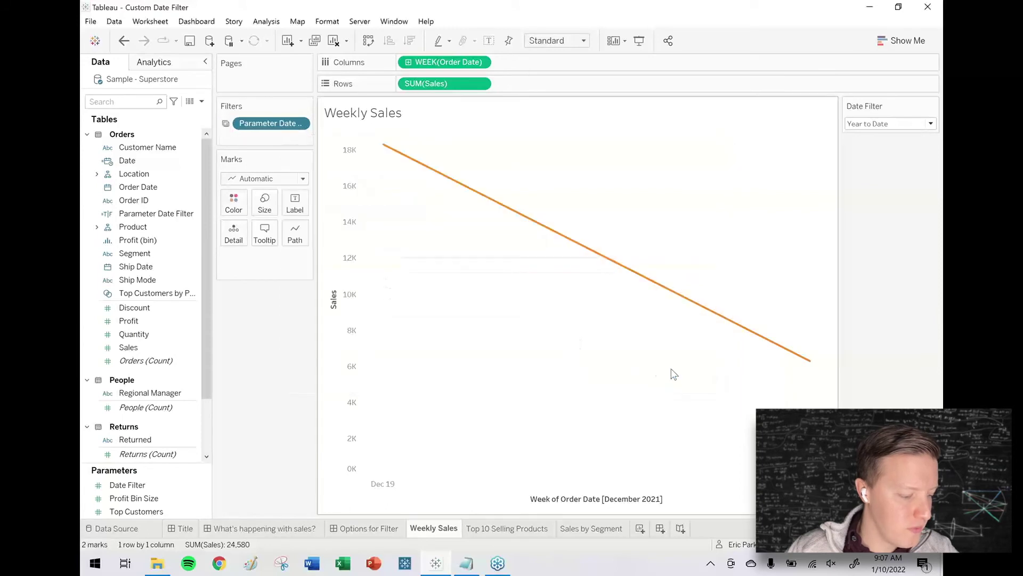
left_click(498, 529)
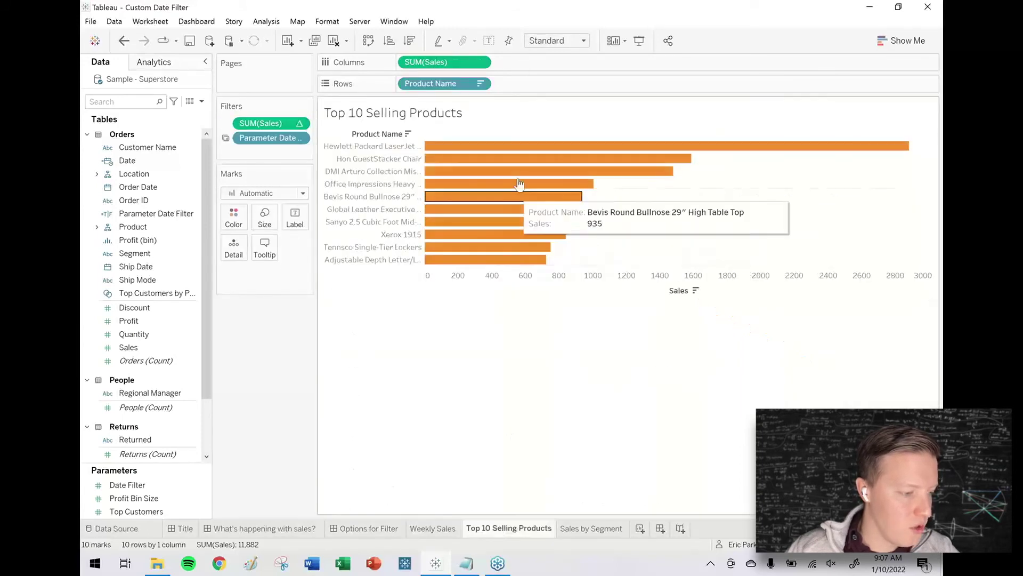
Step: Add the Parameter Date Filter to context on Top 10 Selling Products, then view Sales by Segment
right_click(265, 143)
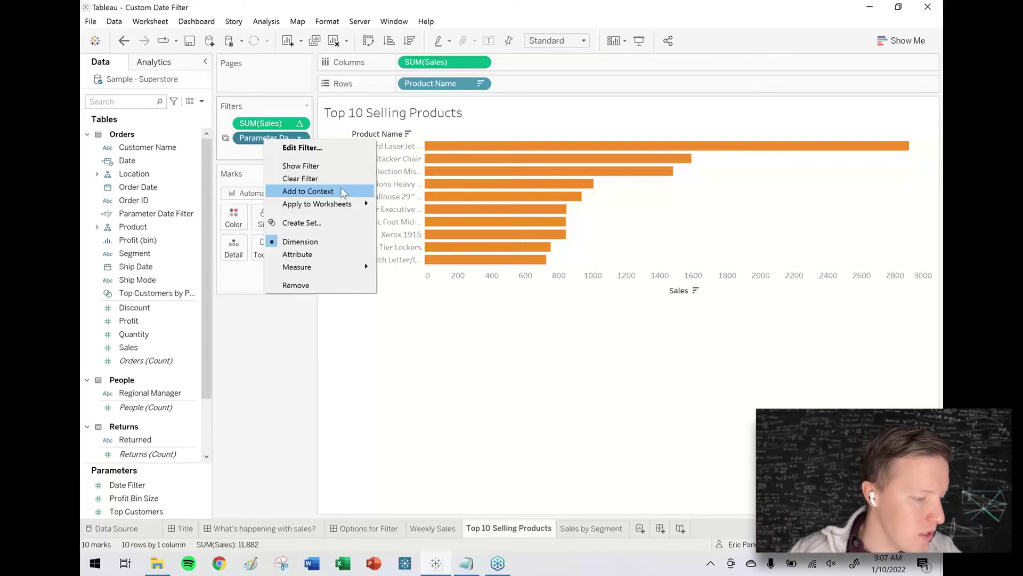
left_click(342, 191)
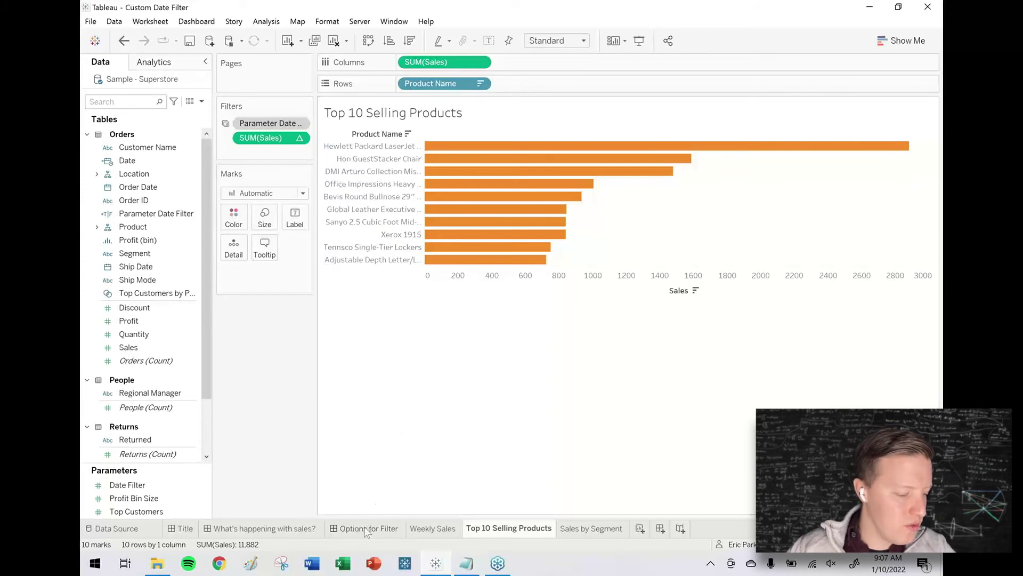
mouse_move(365, 530)
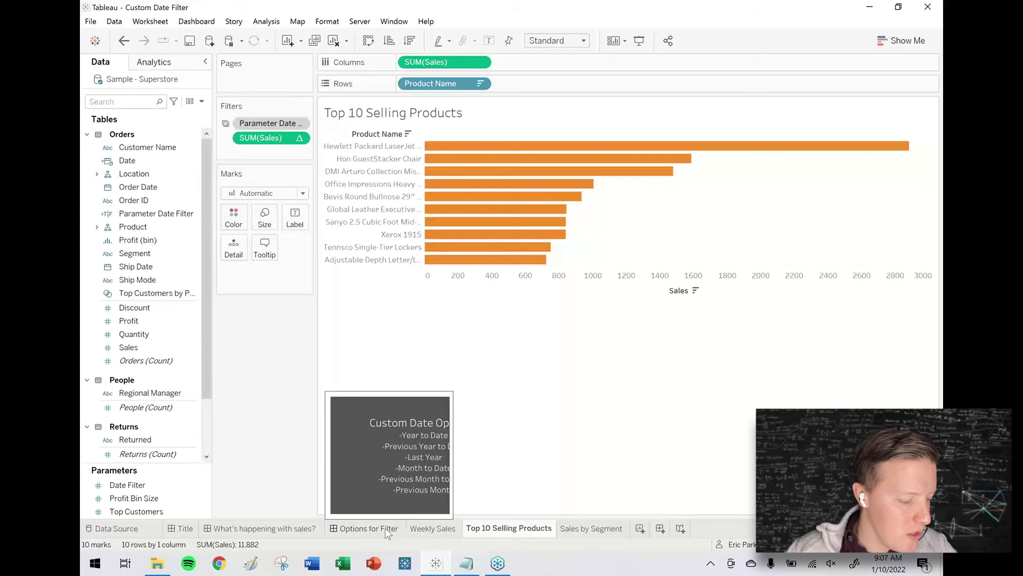
left_click(447, 531)
left_click(507, 528)
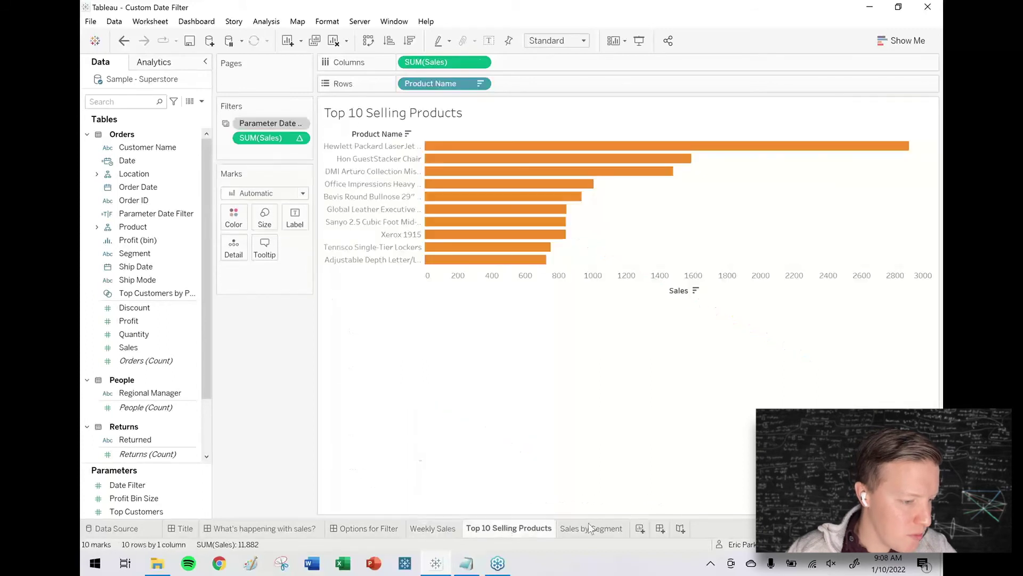
left_click(591, 528)
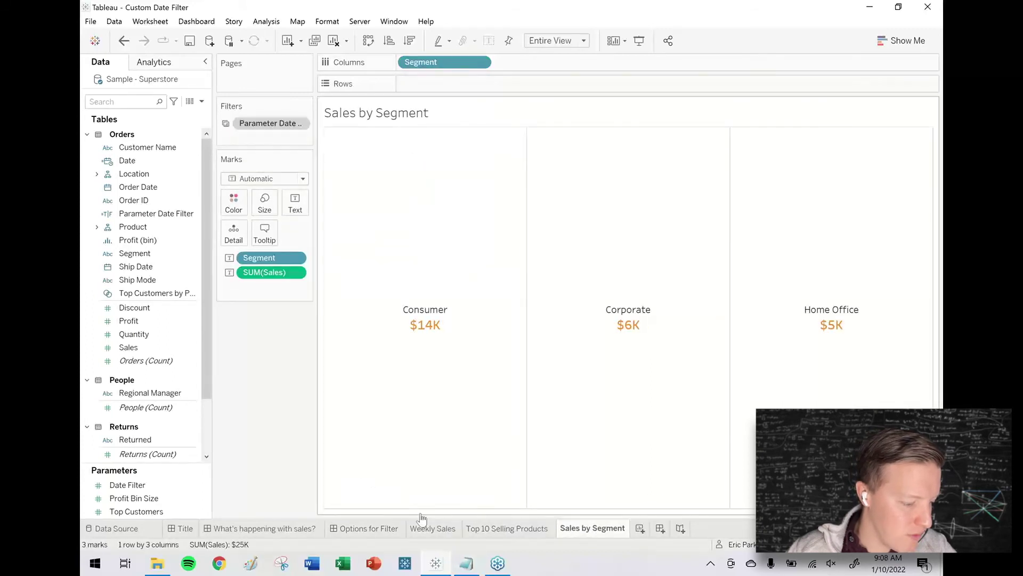
Step: Show the Date Filter parameter control on the What's happening with sales? dashboard
left_click(261, 528)
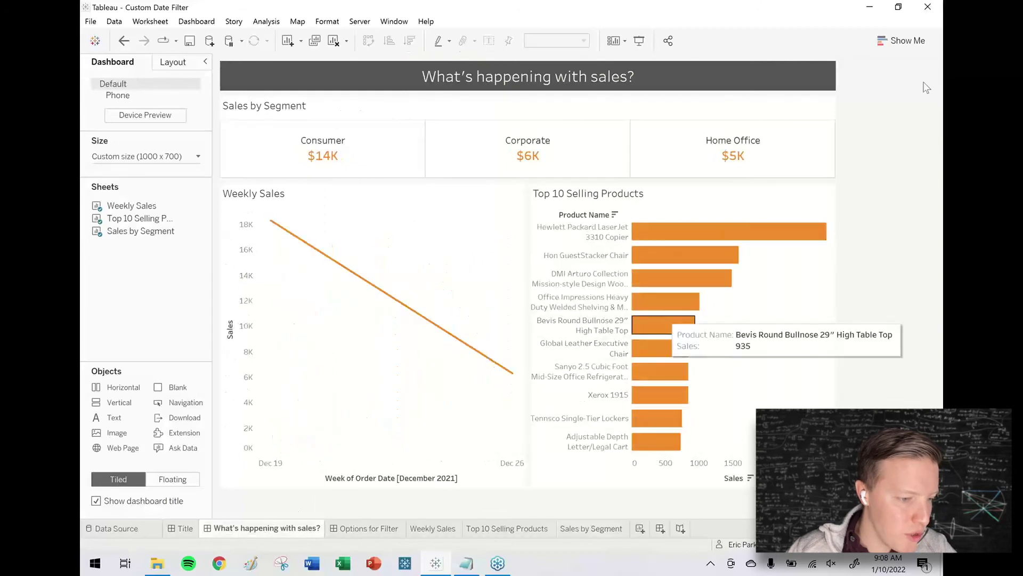
left_click(802, 104)
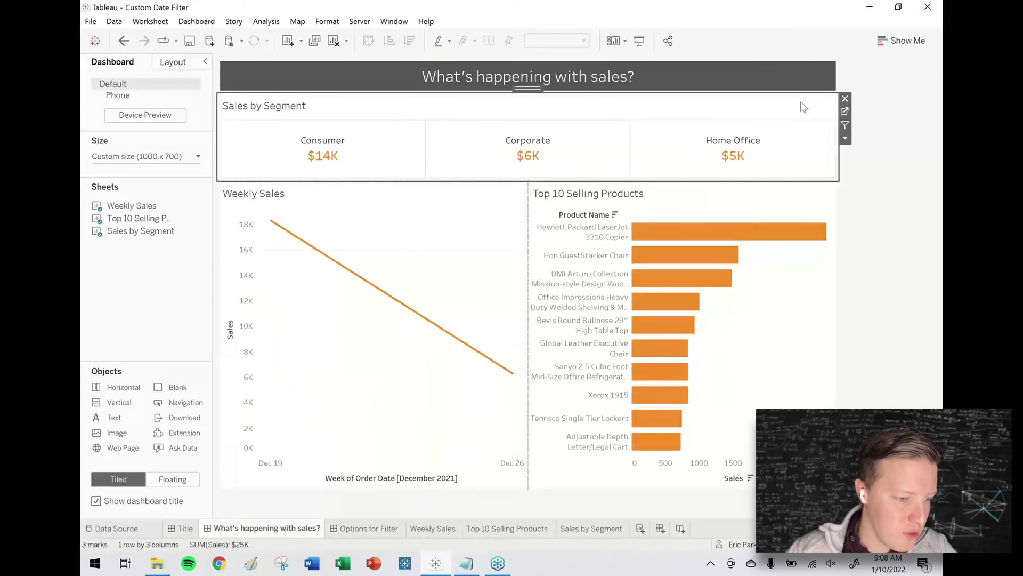
left_click(845, 138)
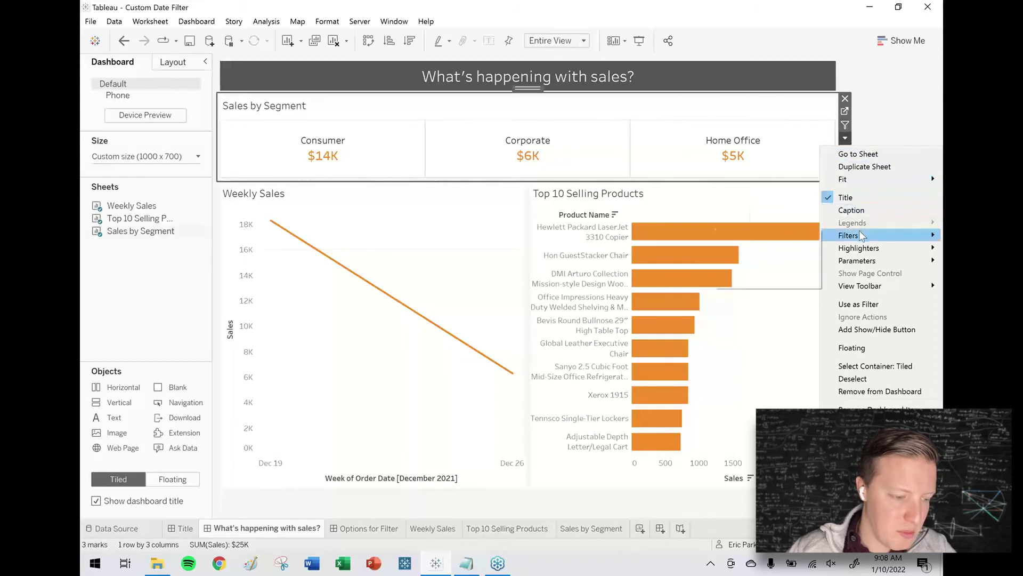
mouse_move(859, 235)
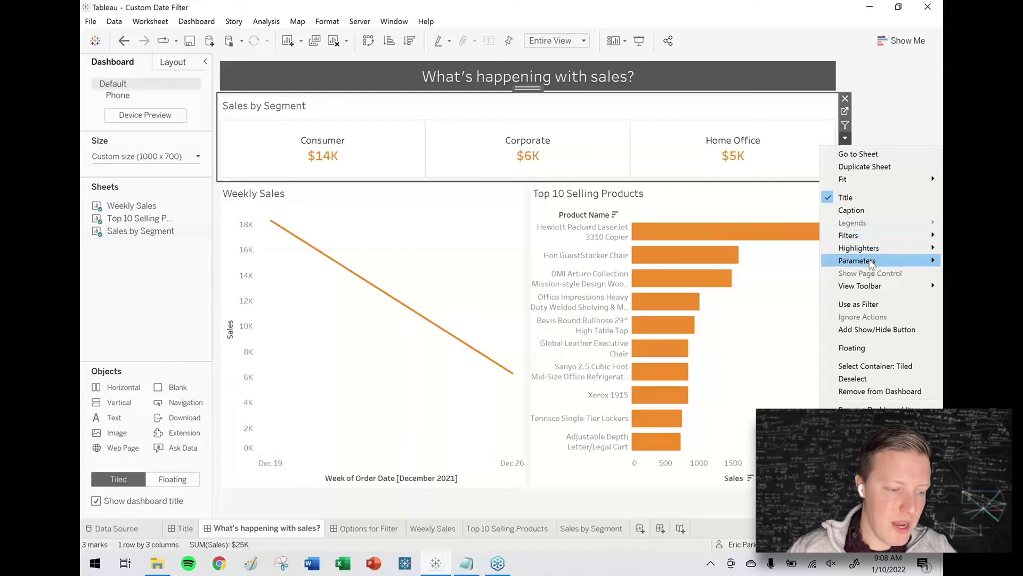
mouse_move(872, 262)
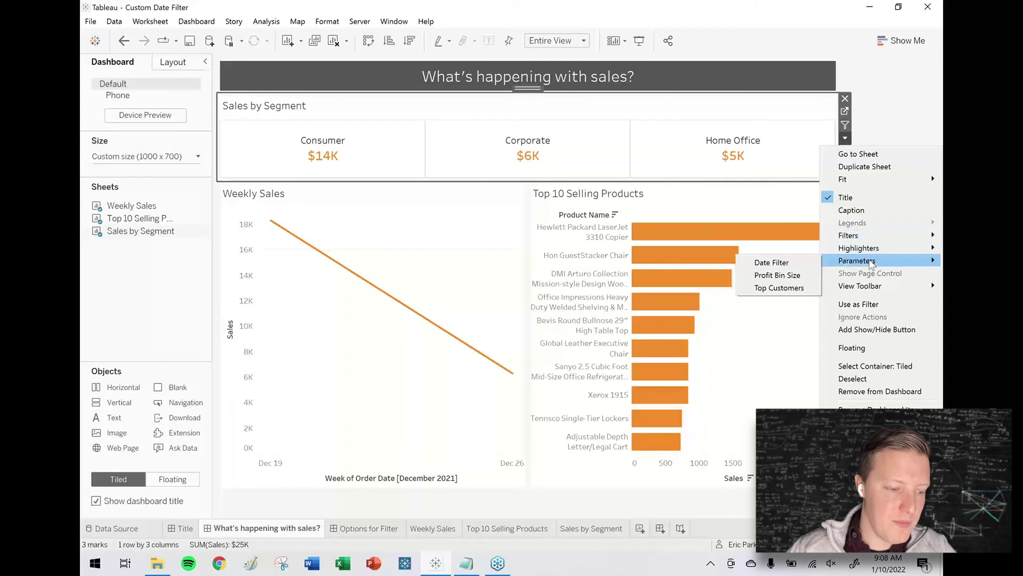
left_click(790, 263)
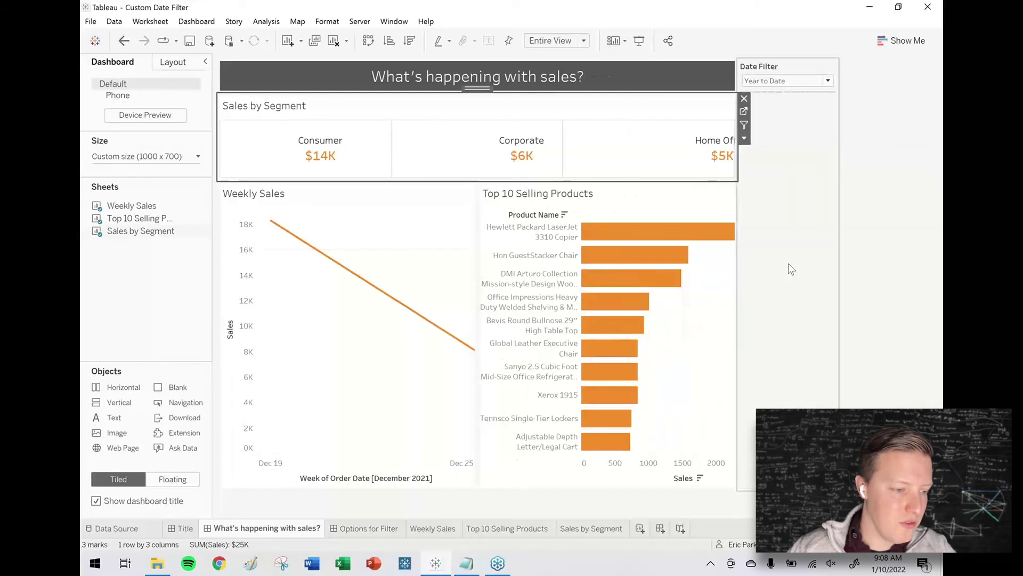
Step: Try Previous Year to Date, Previous Year, Month to Date, Previous Month to Date, ending on Previous Month
left_click(821, 85)
left_click(809, 101)
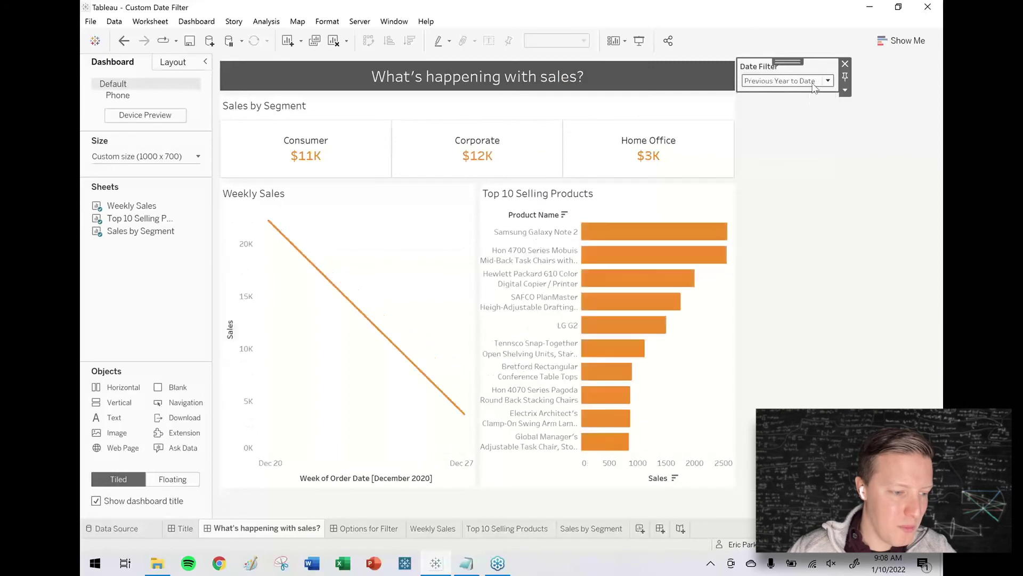
left_click(814, 83)
left_click(799, 112)
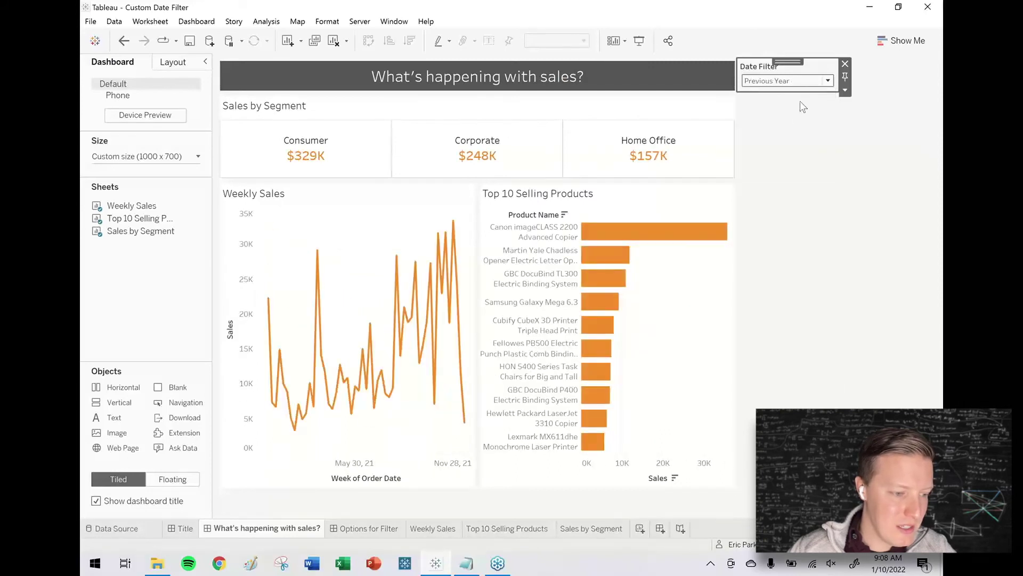
left_click(801, 81)
left_click(793, 124)
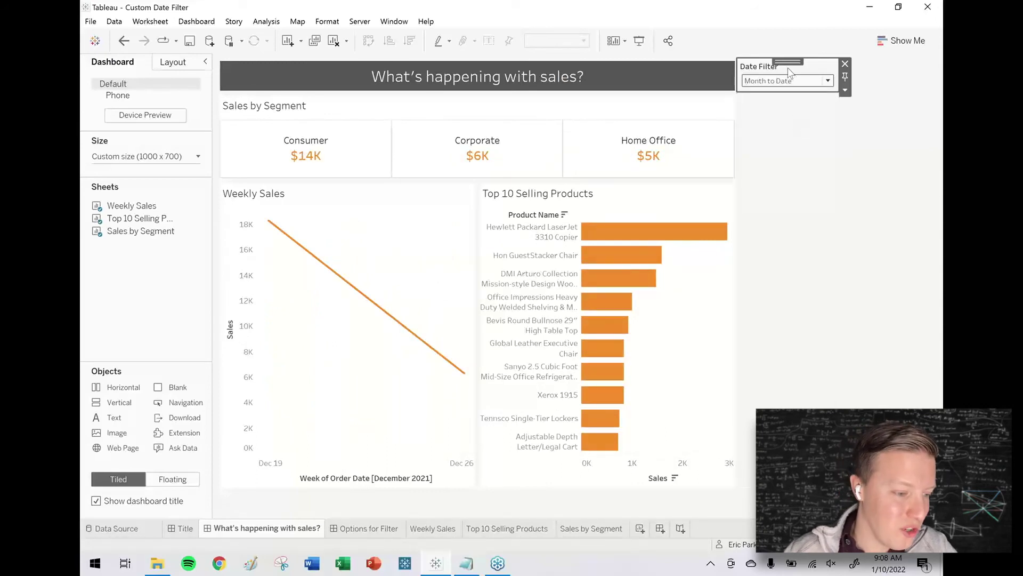
left_click(789, 81)
left_click(784, 136)
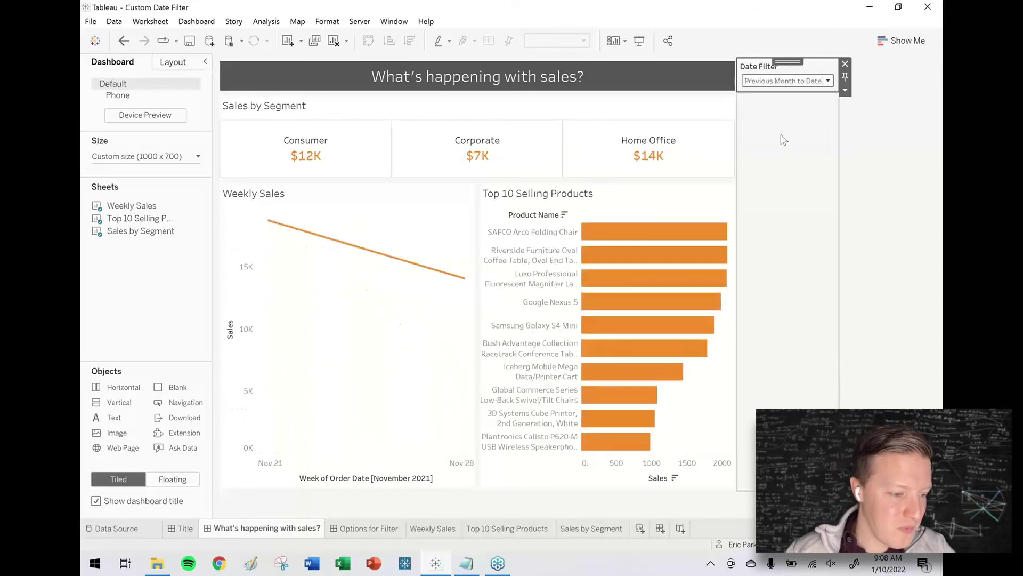
left_click(790, 82)
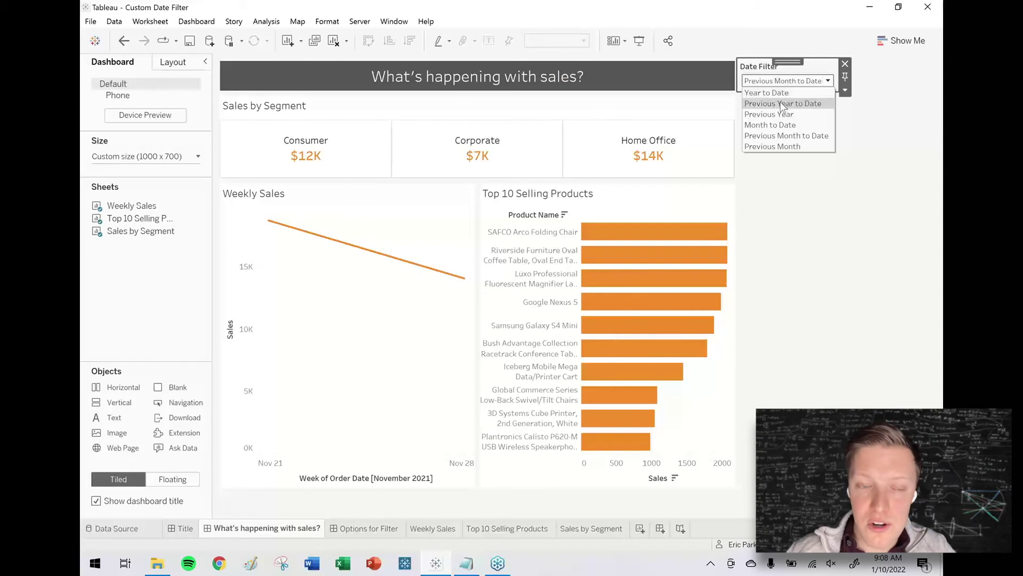
left_click(778, 146)
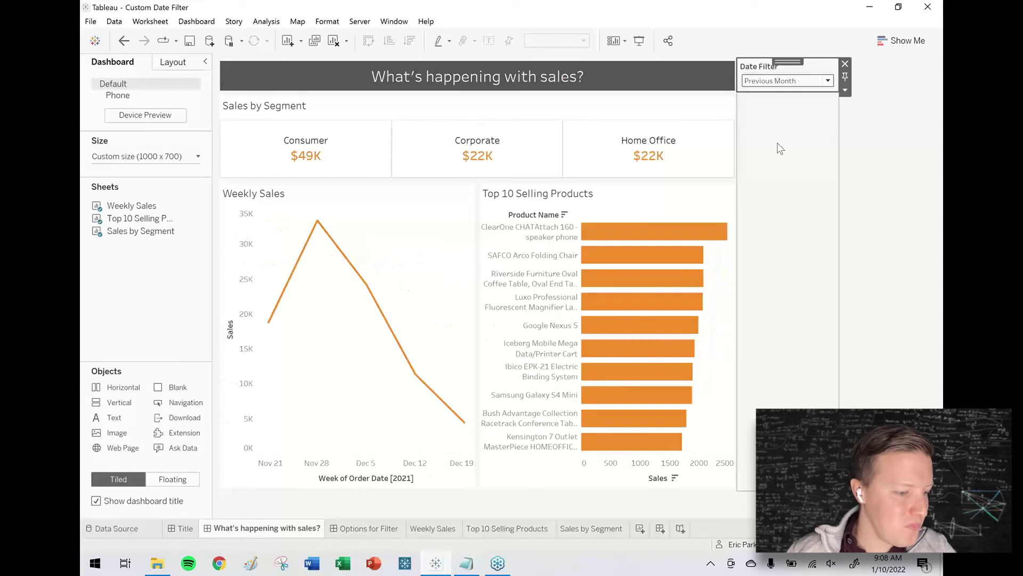
left_click(878, 138)
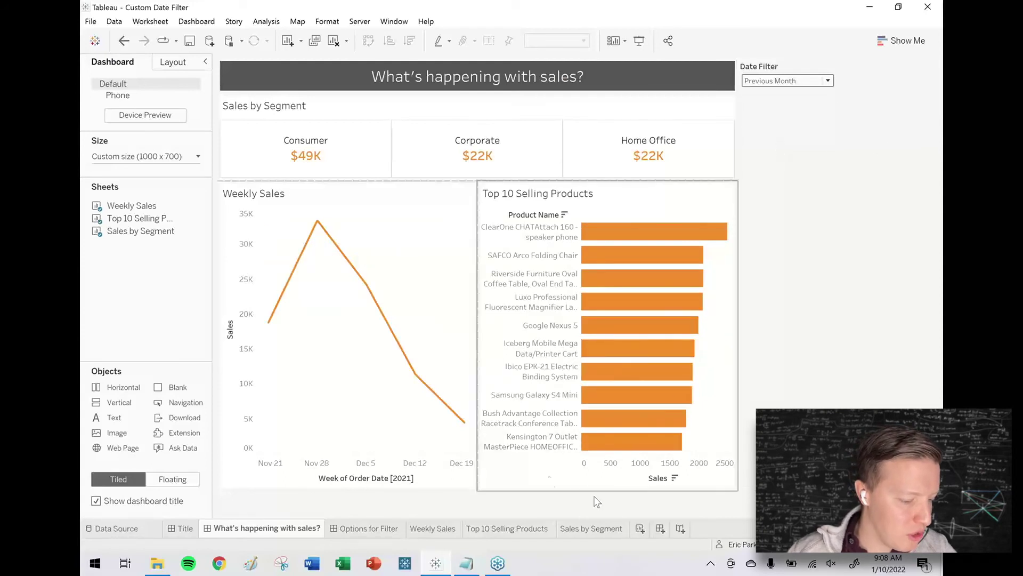
left_click(597, 528)
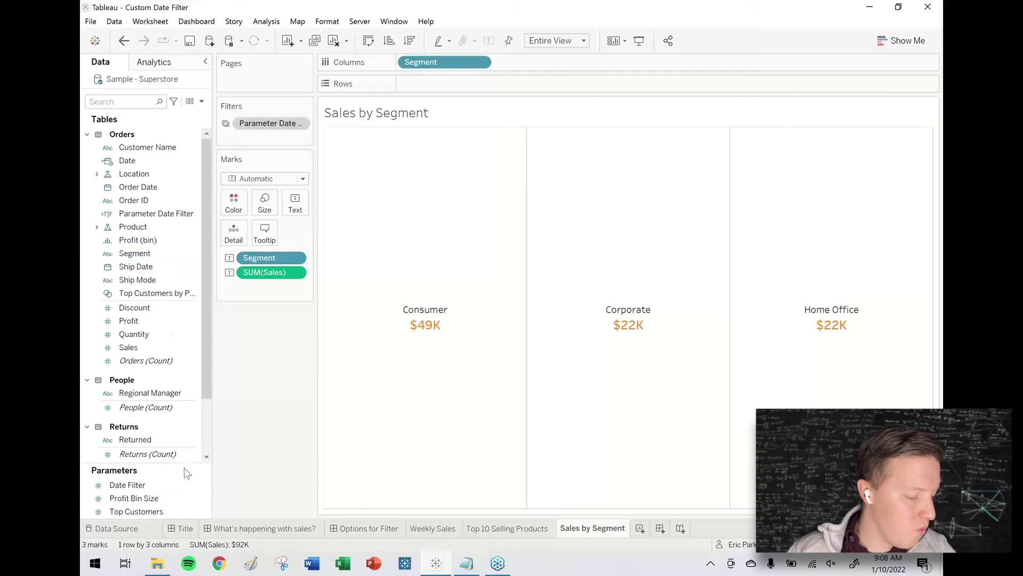
Step: Inspect the Date Filter parameter's six date-range values and close it without changes
left_click(171, 486)
right_click(170, 486)
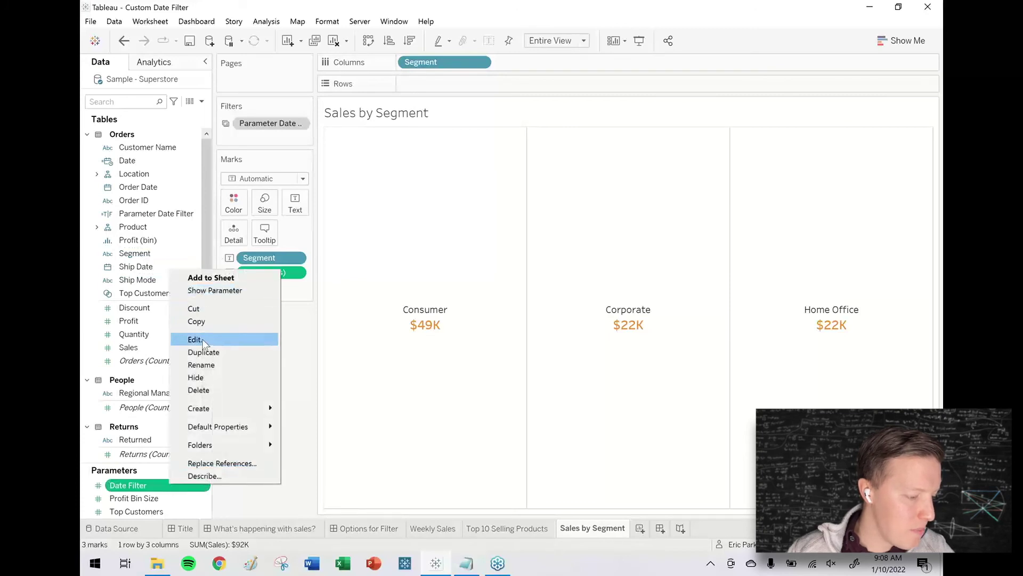
left_click(229, 339)
mouse_move(379, 293)
left_mouse_down()
mouse_move(316, 294)
mouse_move(313, 305)
mouse_move(393, 318)
mouse_move(561, 314)
mouse_move(508, 296)
mouse_move(346, 296)
left_mouse_up()
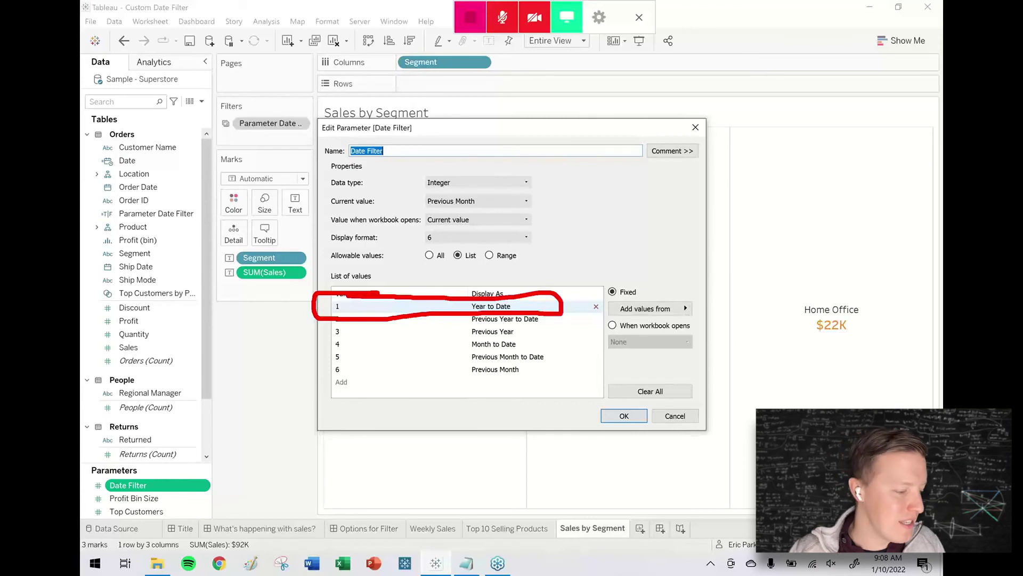
left_click(696, 127)
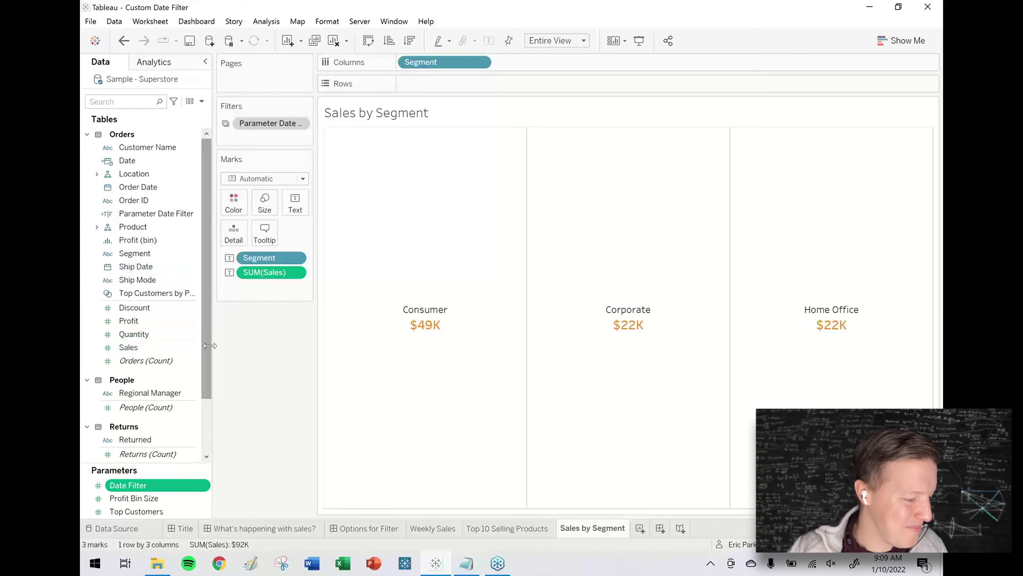
mouse_move(206, 354)
left_mouse_down()
mouse_move(205, 406)
mouse_move(206, 359)
left_mouse_up()
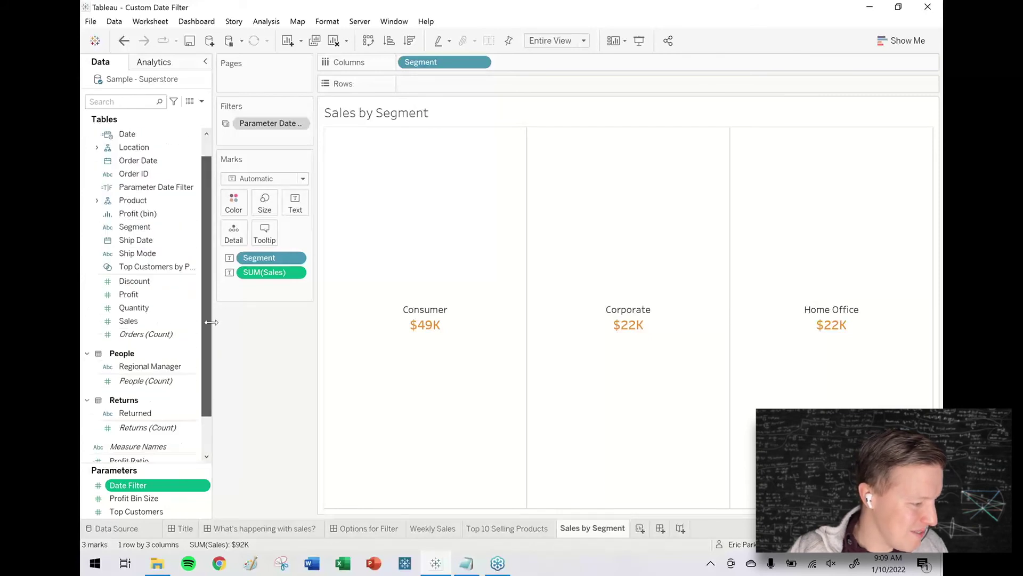
Step: Inspect the Parameter Date Filter CASE formula, then go back to the What's happening with sales? dashboard
right_click(165, 192)
left_click(198, 254)
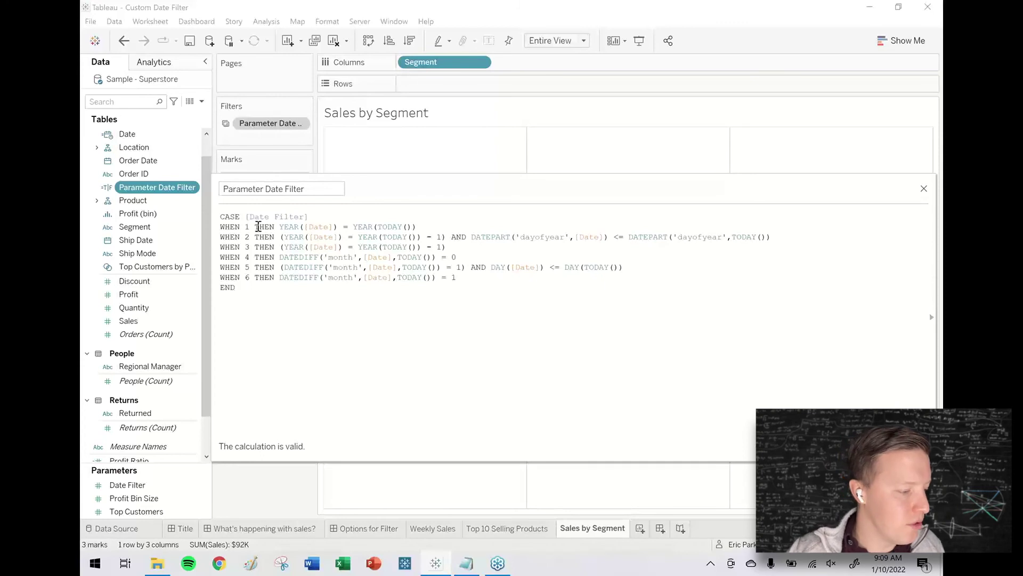
key("Escape")
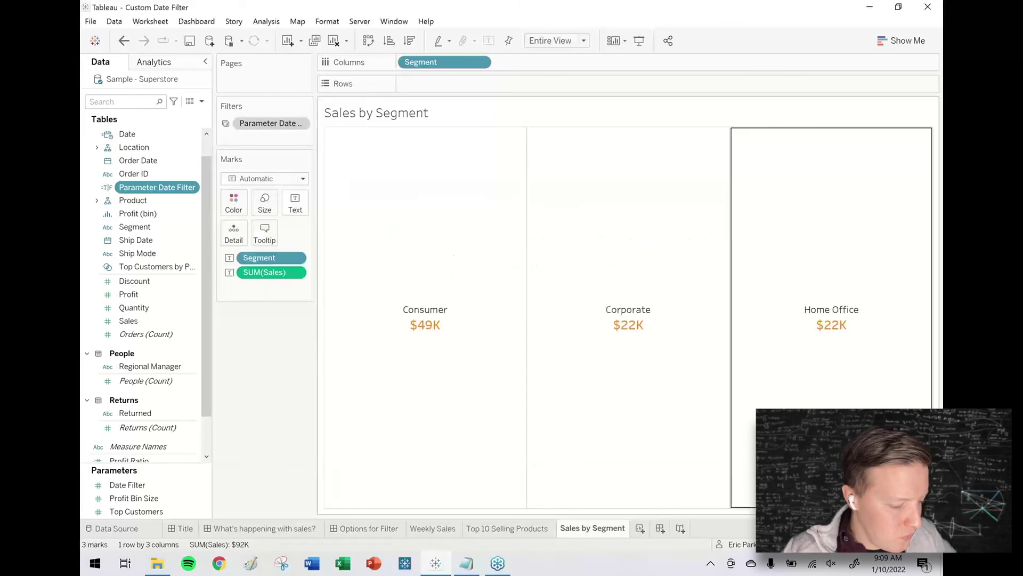
left_click(296, 528)
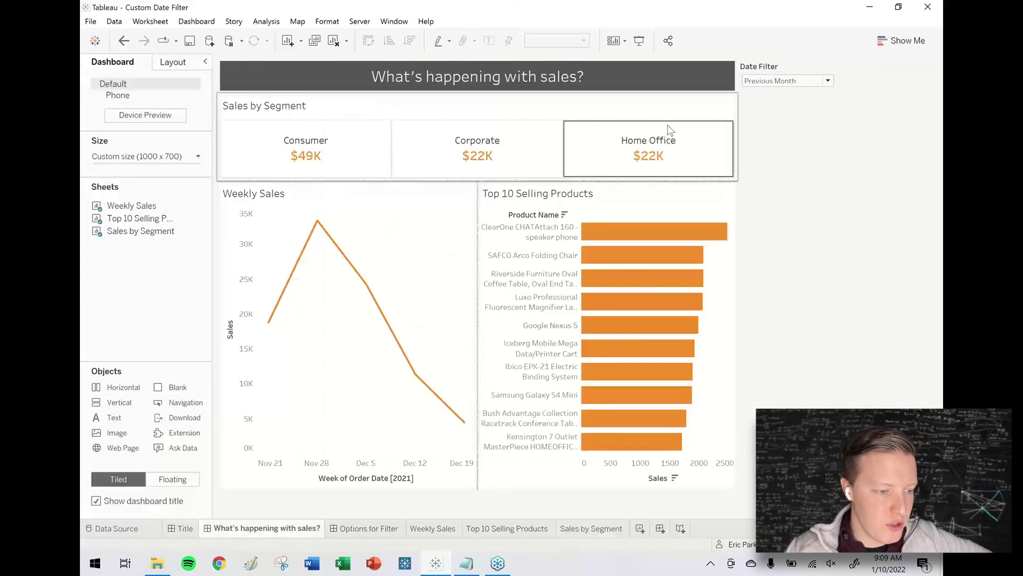
Step: Switch the dashboard's Date Filter to Year to Date, showing Consumer $14K, Corporate $6K, Home Office $5K
left_click(809, 84)
left_click(806, 95)
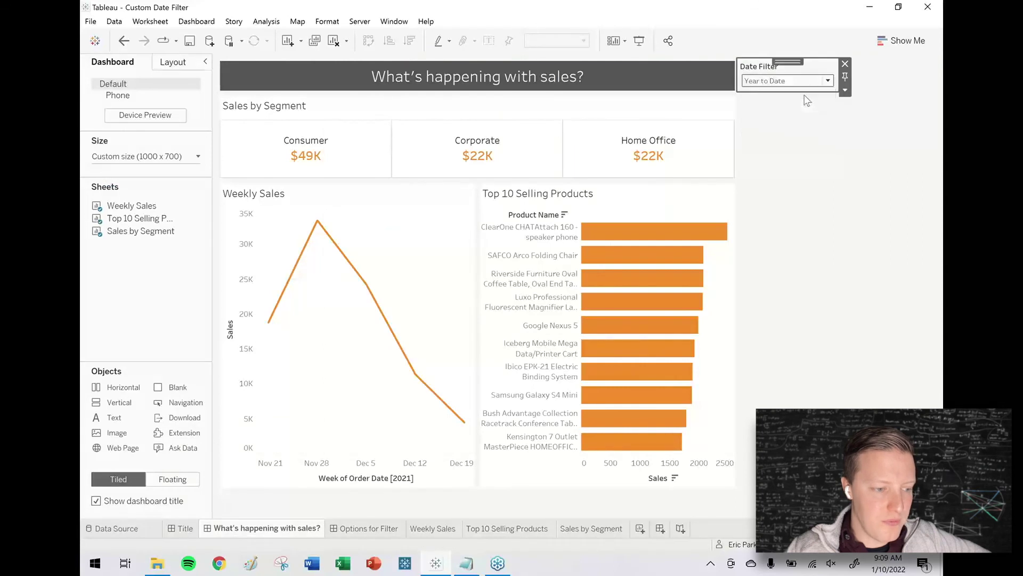
left_click(804, 81)
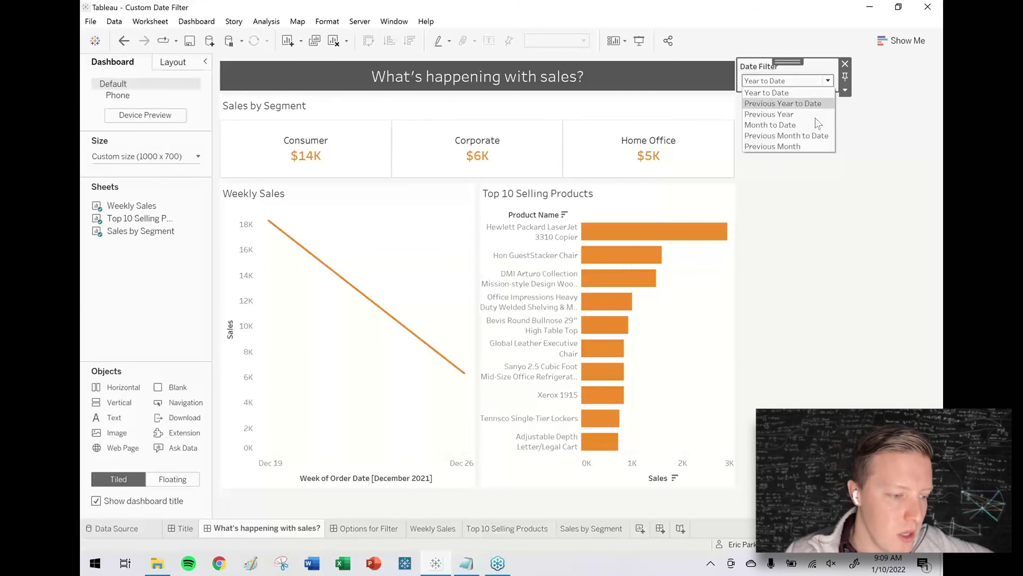
left_click(921, 171)
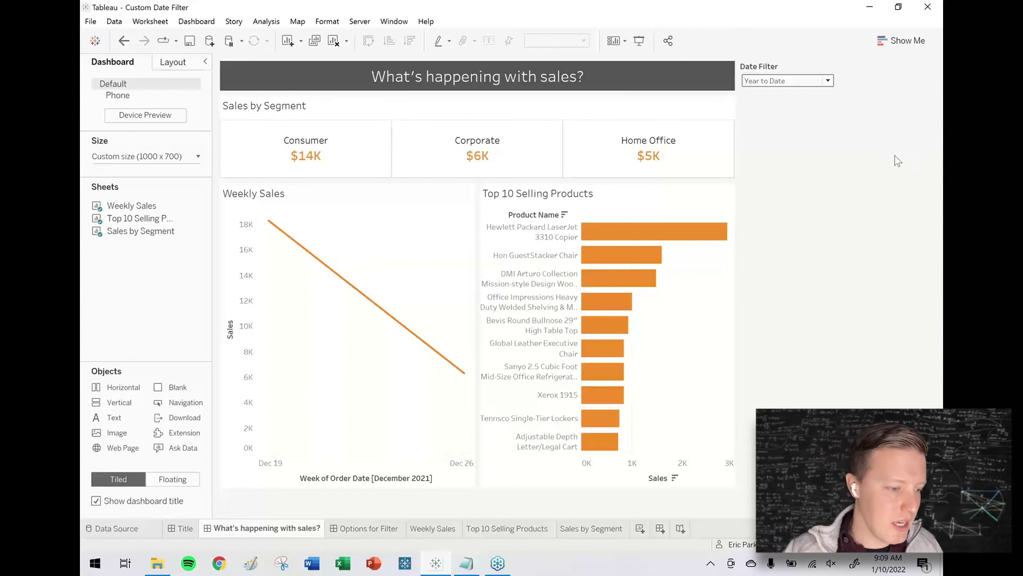
left_click(820, 134)
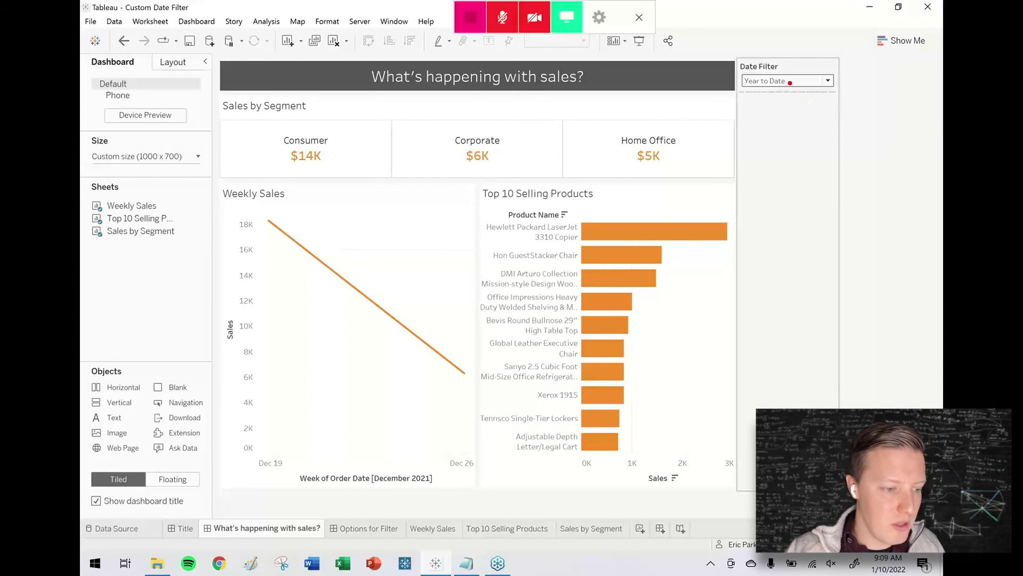
left_click_drag(824, 135, 789, 82)
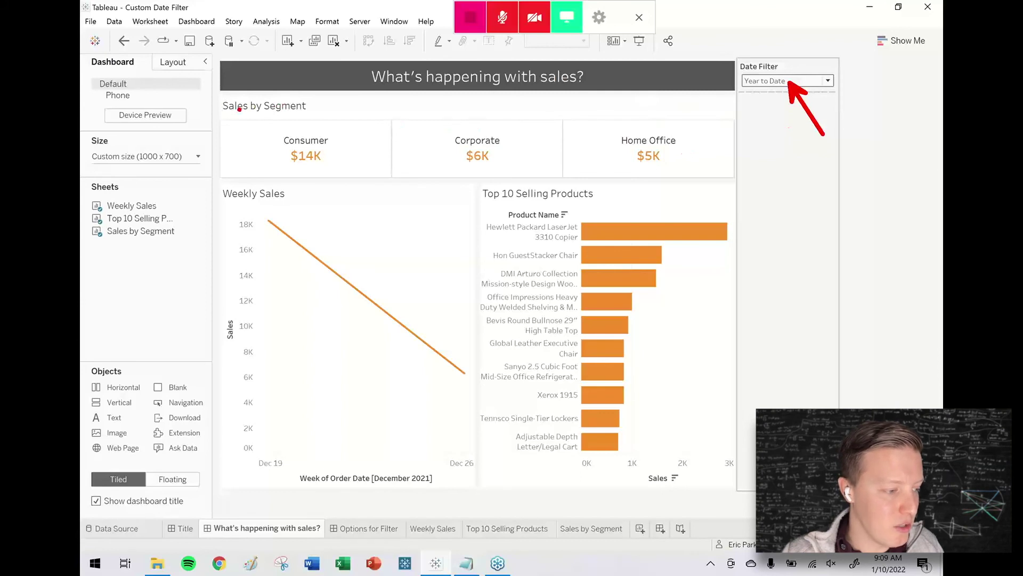
mouse_move(317, 99)
left_mouse_down()
mouse_move(323, 110)
mouse_move(325, 98)
left_mouse_up()
mouse_move(337, 99)
left_mouse_down()
mouse_move(321, 113)
mouse_move(353, 98)
mouse_move(354, 113)
mouse_move(377, 105)
mouse_move(382, 117)
mouse_move(398, 95)
left_mouse_up()
left_click_drag(716, 107, 705, 123)
left_click_drag(696, 102, 744, 143)
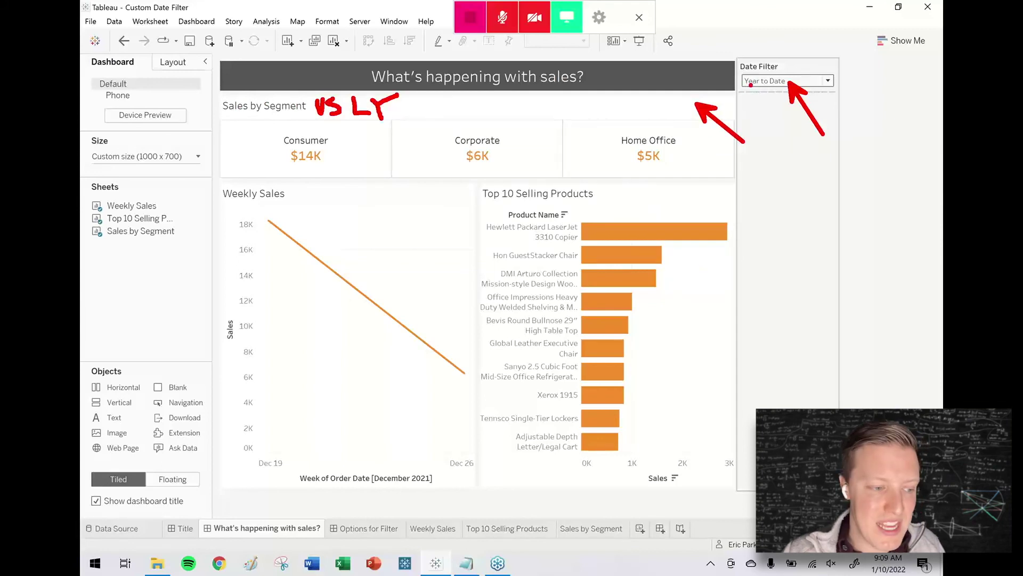
left_click_drag(685, 176, 741, 153)
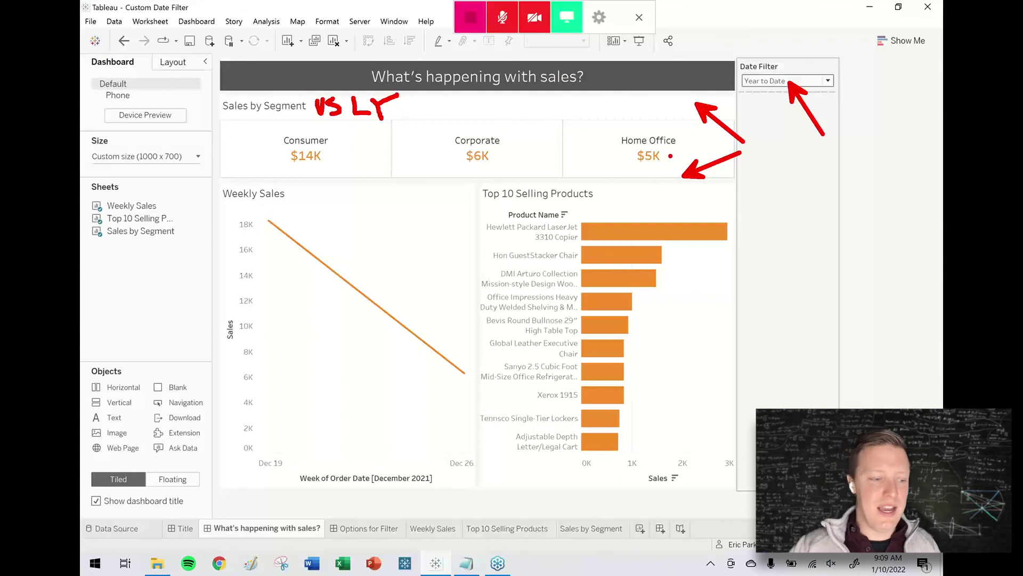
left_click_drag(509, 140, 520, 158)
mouse_move(331, 158)
left_mouse_down()
mouse_move(341, 142)
mouse_move(350, 159)
mouse_move(332, 159)
left_mouse_up()
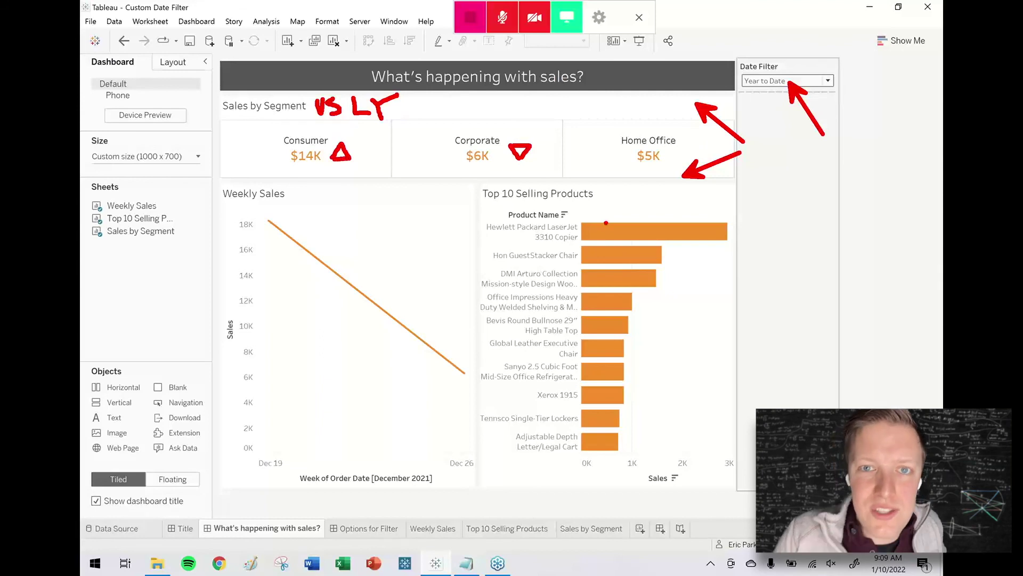